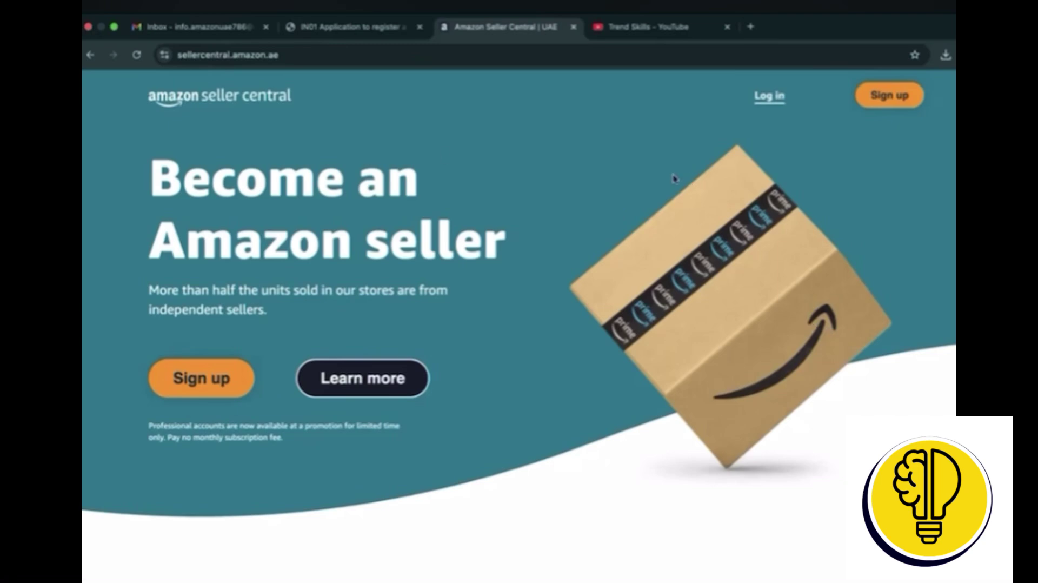
# In a new tab, search Google for 'seller central amazon' and open the Welcome to Amazon Seller Central result.
pyautogui.click(751, 27)
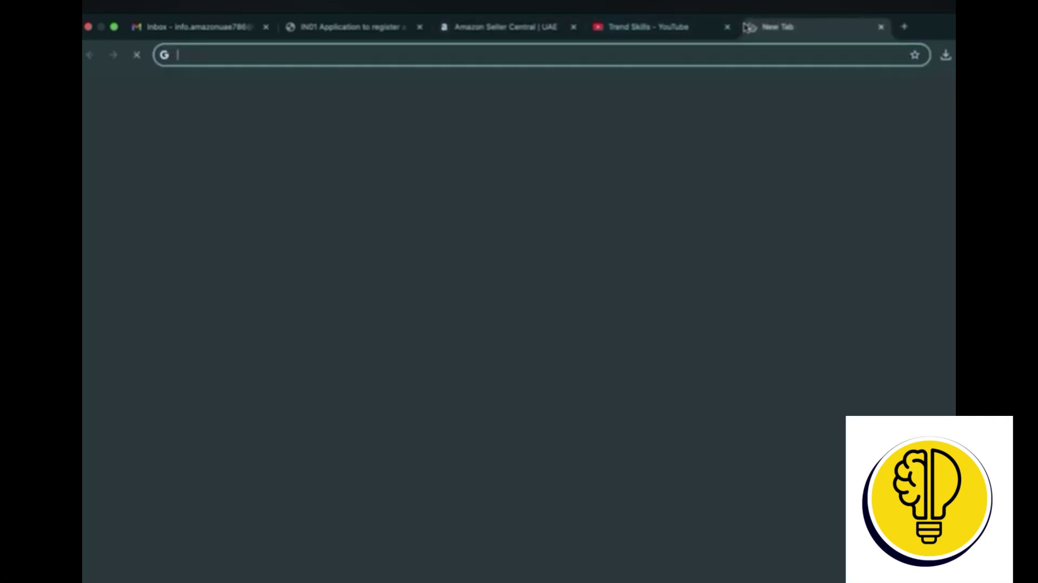
pyautogui.write('g')
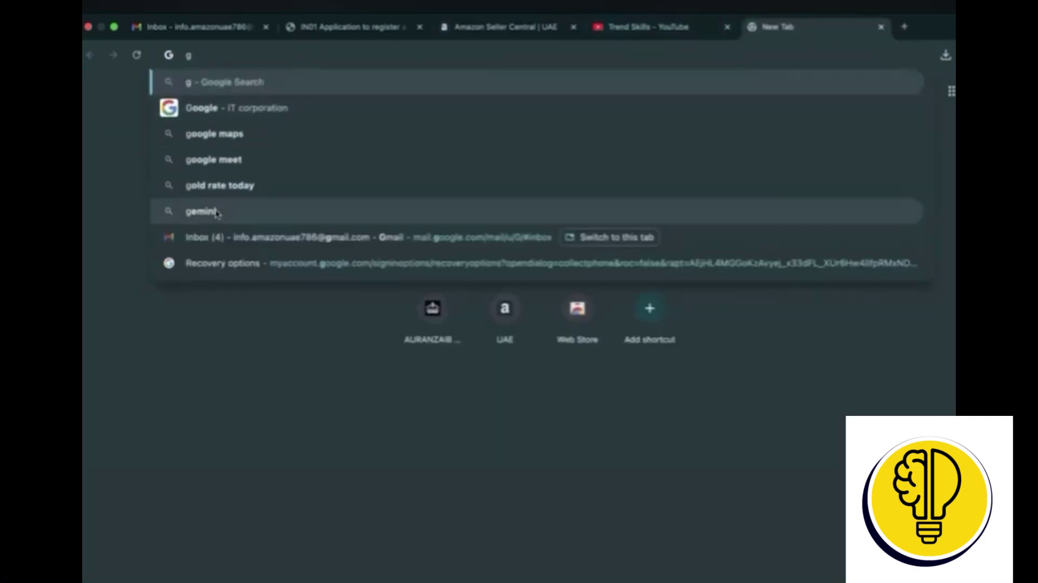
pyautogui.click(214, 108)
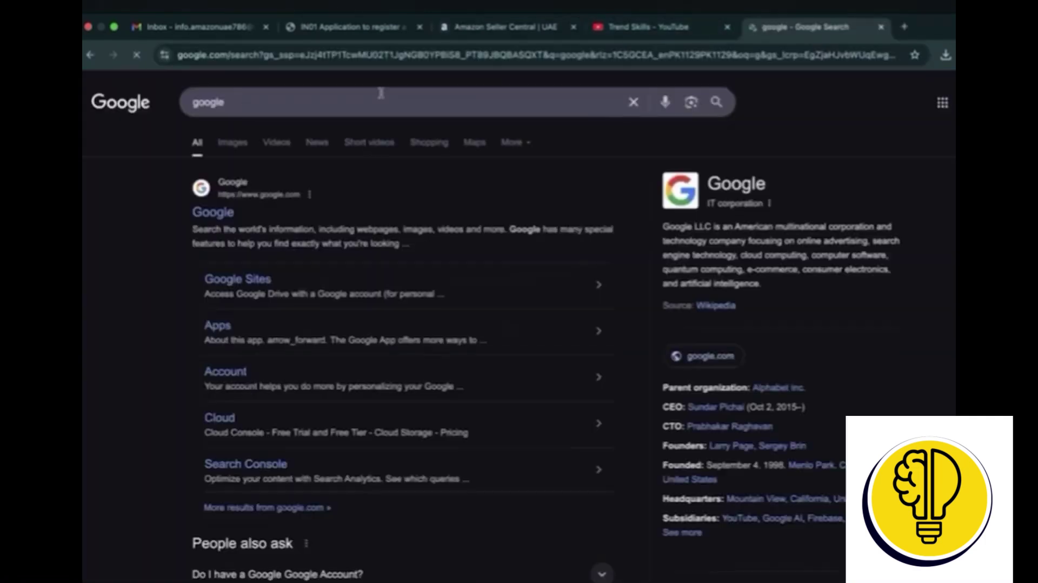
pyautogui.click(196, 102)
pyautogui.write('se')
pyautogui.press('BackSpace')
pyautogui.press('BackSpace')
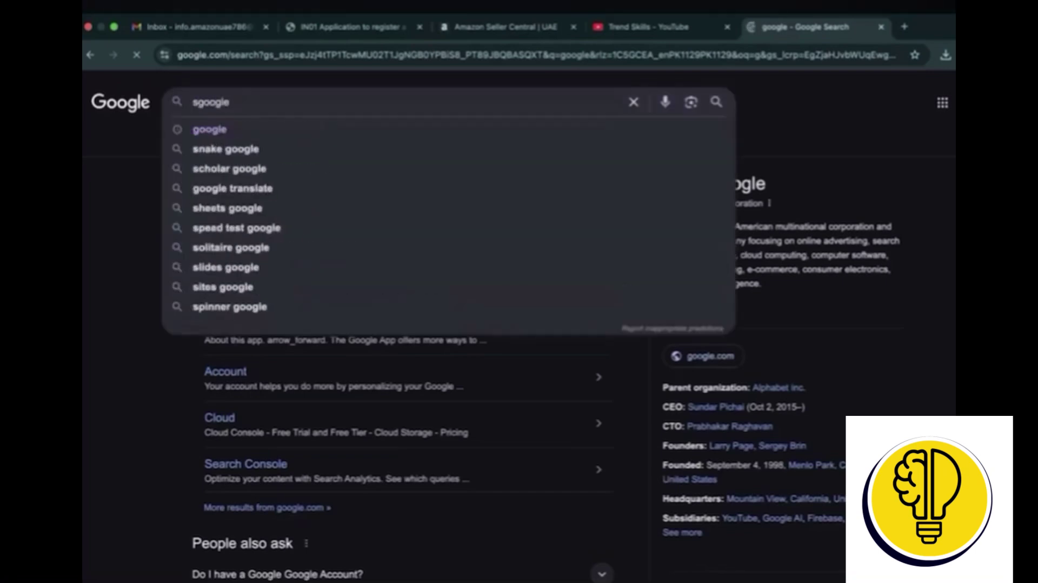
pyautogui.hotkey('ctrl', 'a')
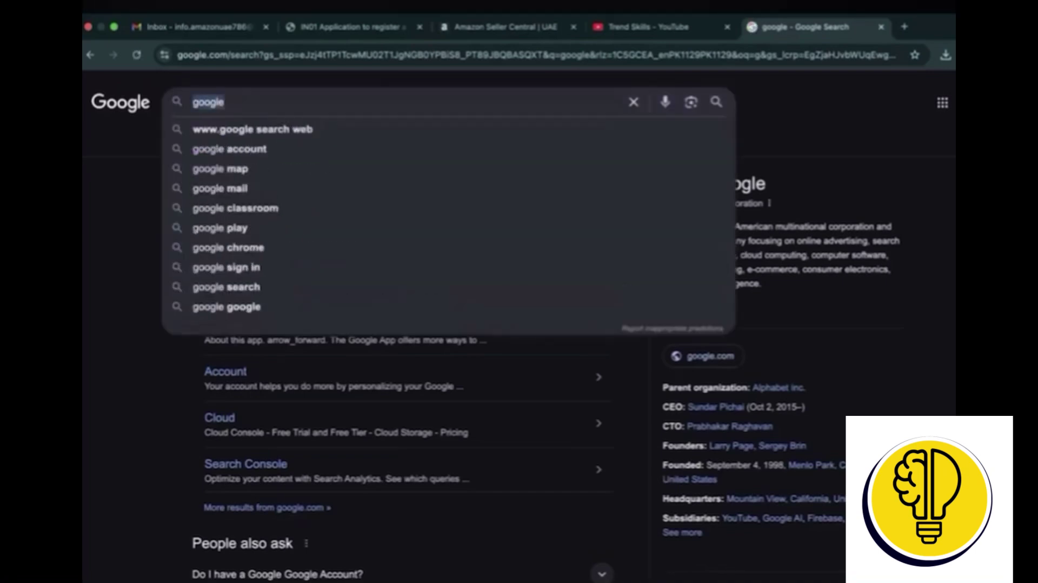
pyautogui.write('seller')
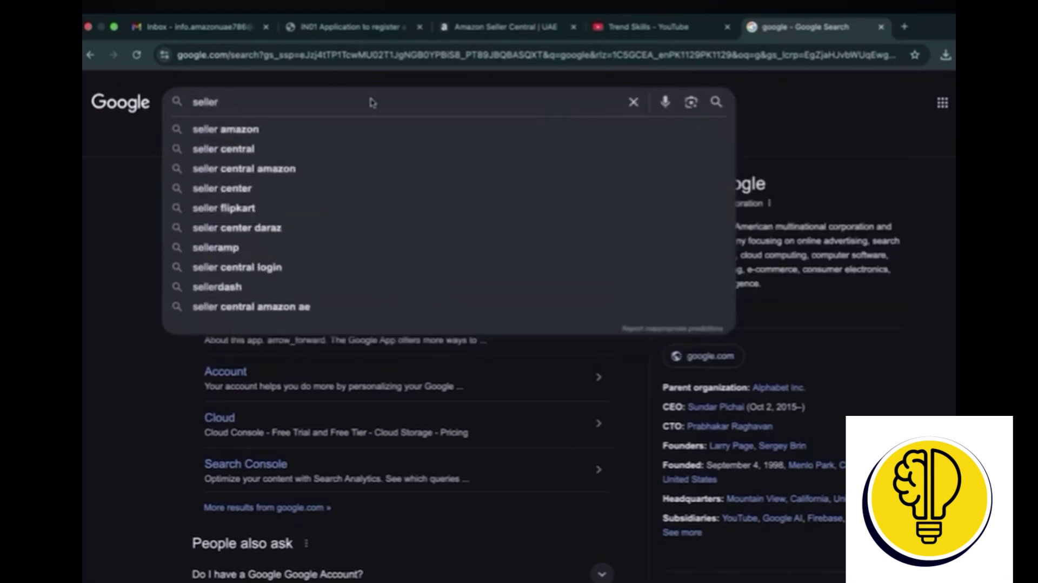
pyautogui.click(271, 169)
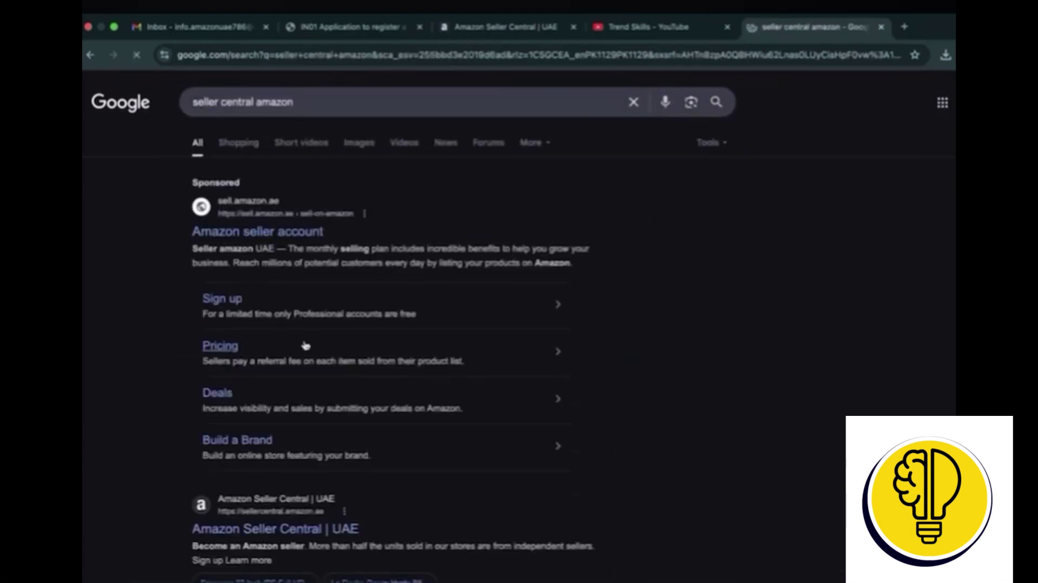
pyautogui.scroll(-2, 303, 440)
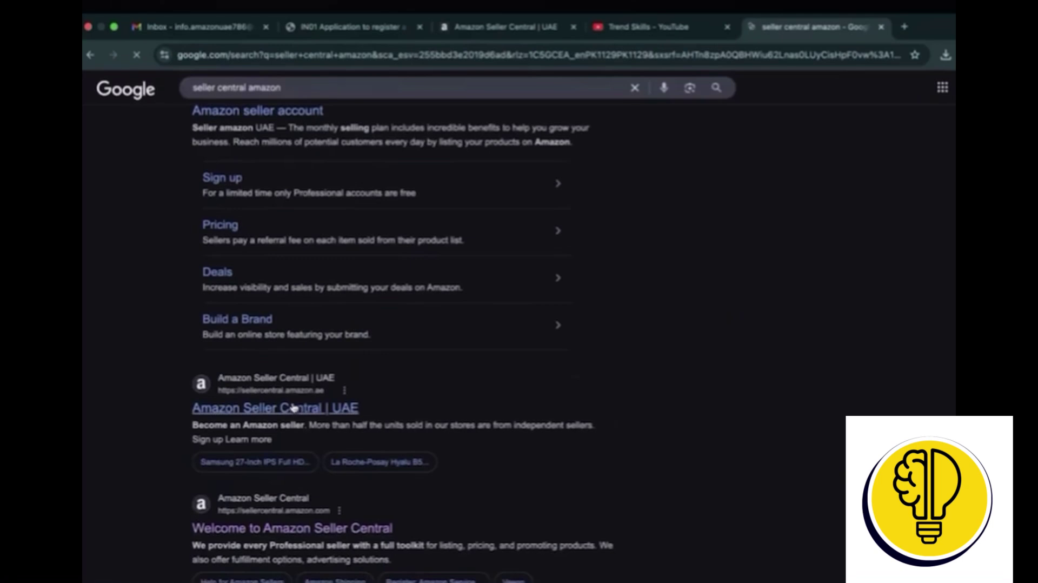
pyautogui.click(310, 530)
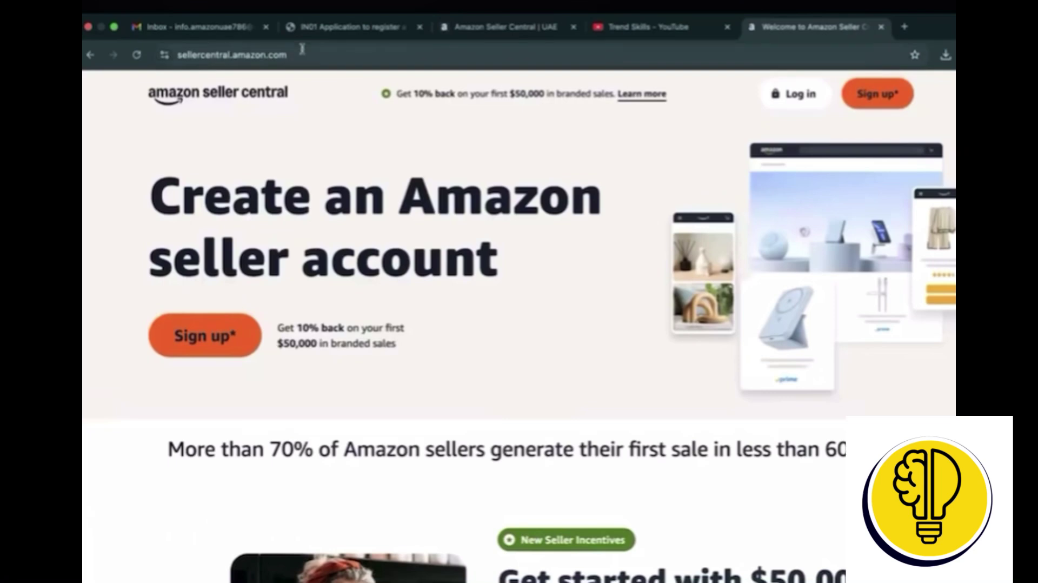
# Change the Seller Central address ending from .com to .ae to load the UAE site.
pyautogui.click(302, 49)
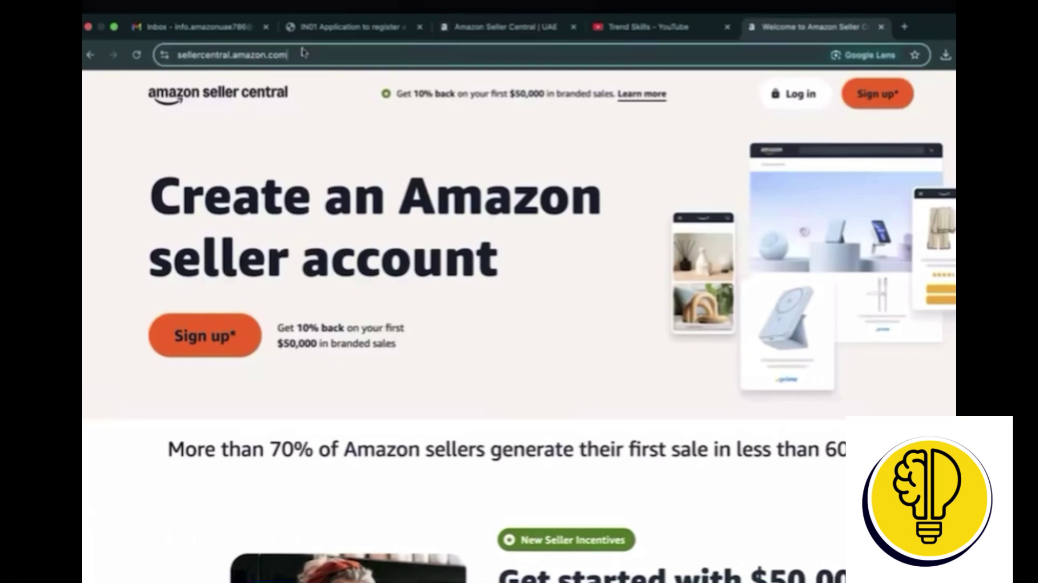
pyautogui.press('Right')
pyautogui.press('BackSpace')
pyautogui.press('BackSpace')
pyautogui.press('BackSpace')
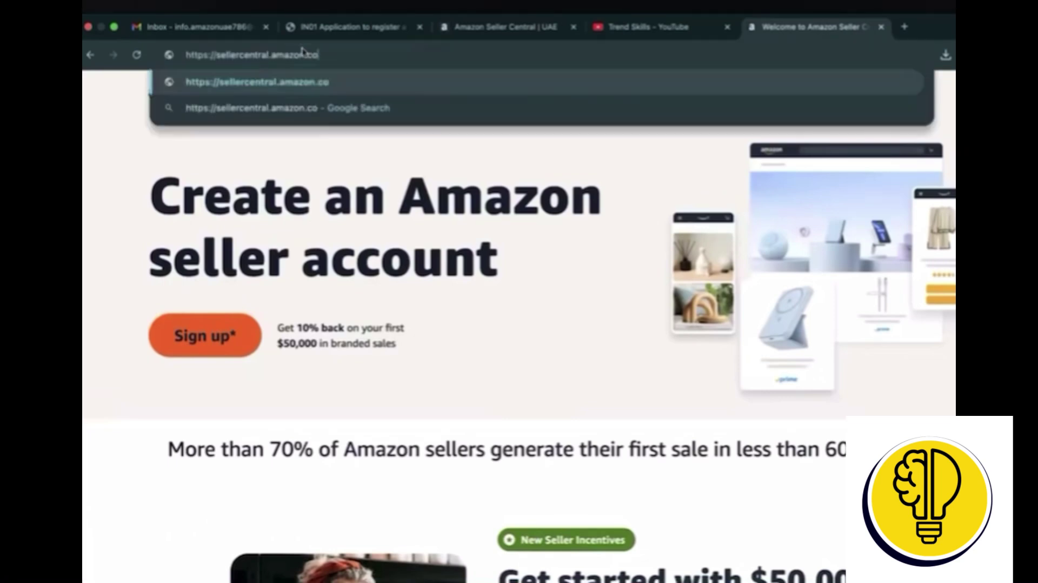
pyautogui.write('ae')
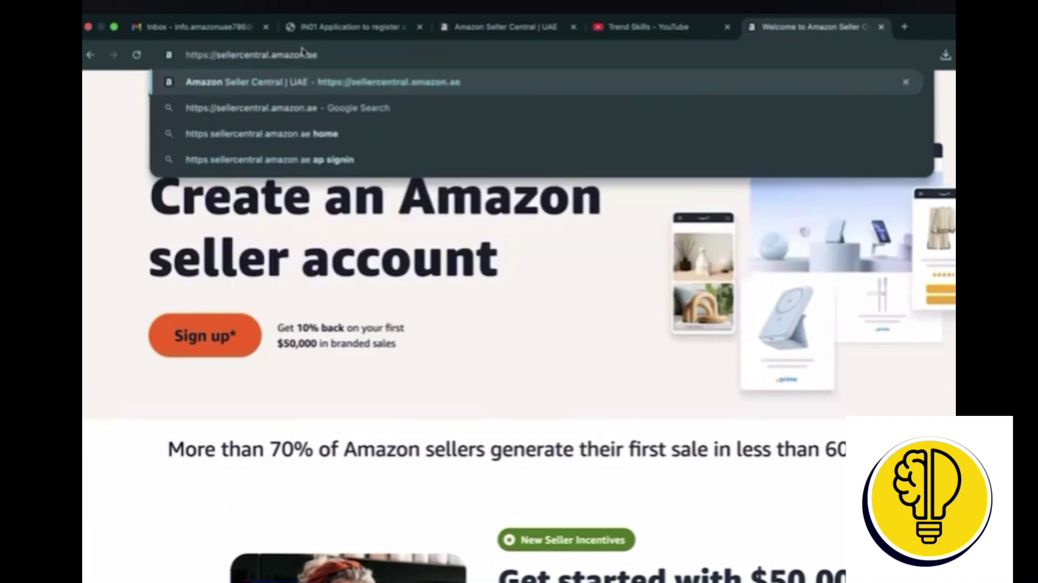
pyautogui.press('Return')
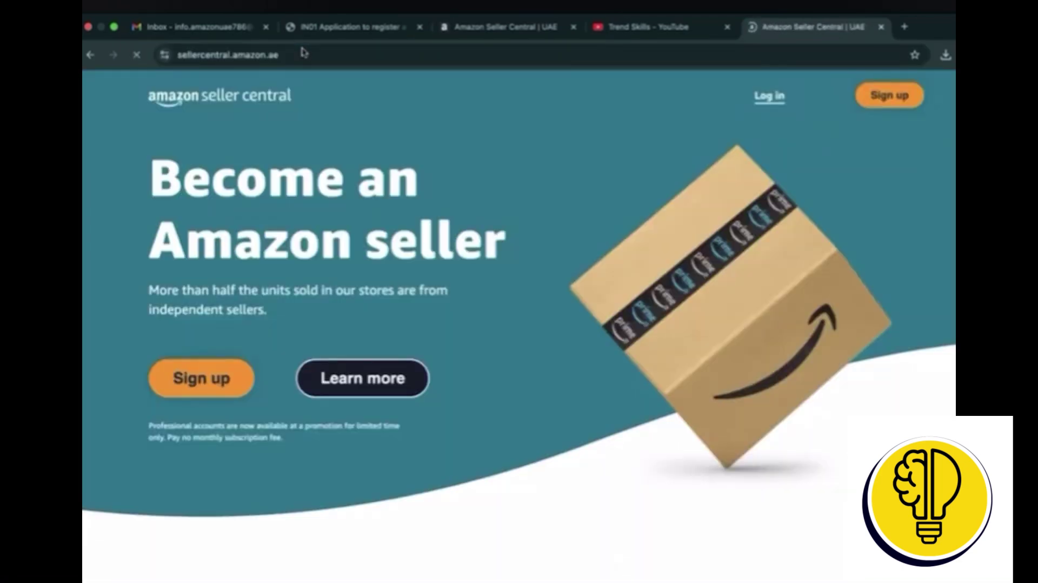
# Move the UAE tab beside the others, close the duplicate tab, and launch the VPN app.
pyautogui.moveTo(814, 27); pyautogui.dragTo(549, 32)
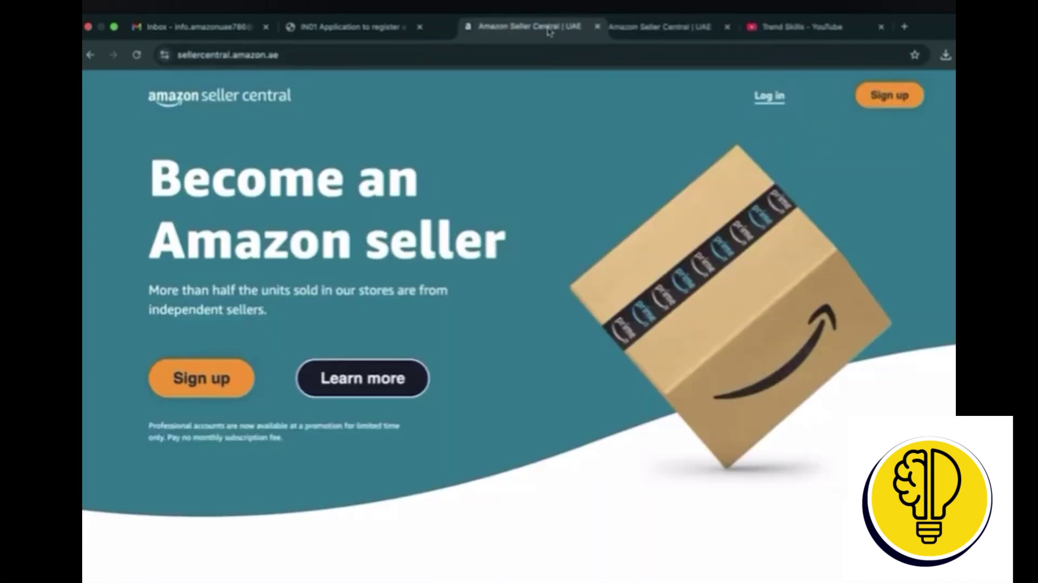
pyautogui.click(727, 26)
pyautogui.hotkey('ctrl', 'Left')
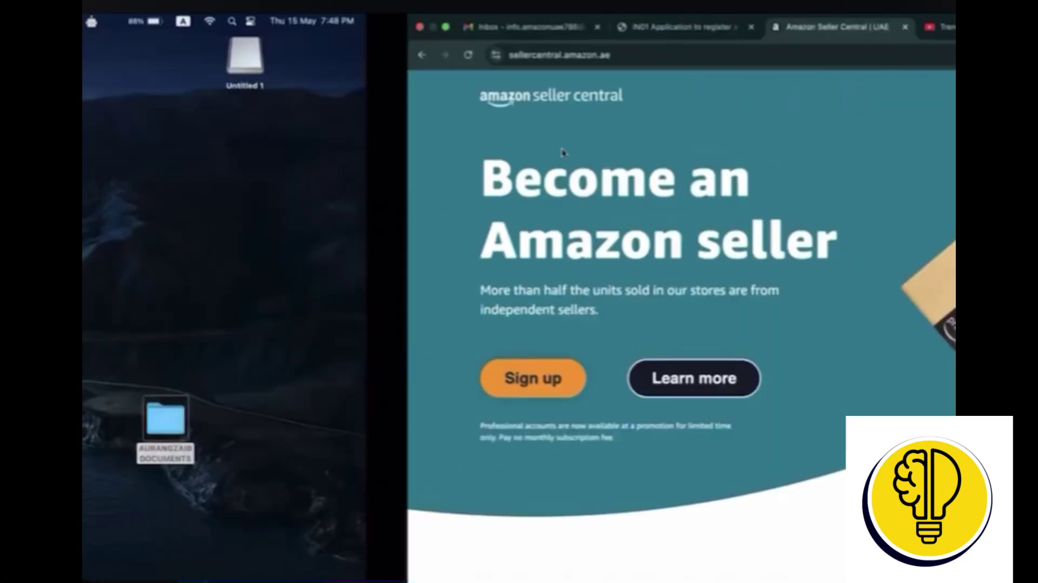
pyautogui.click(707, 564)
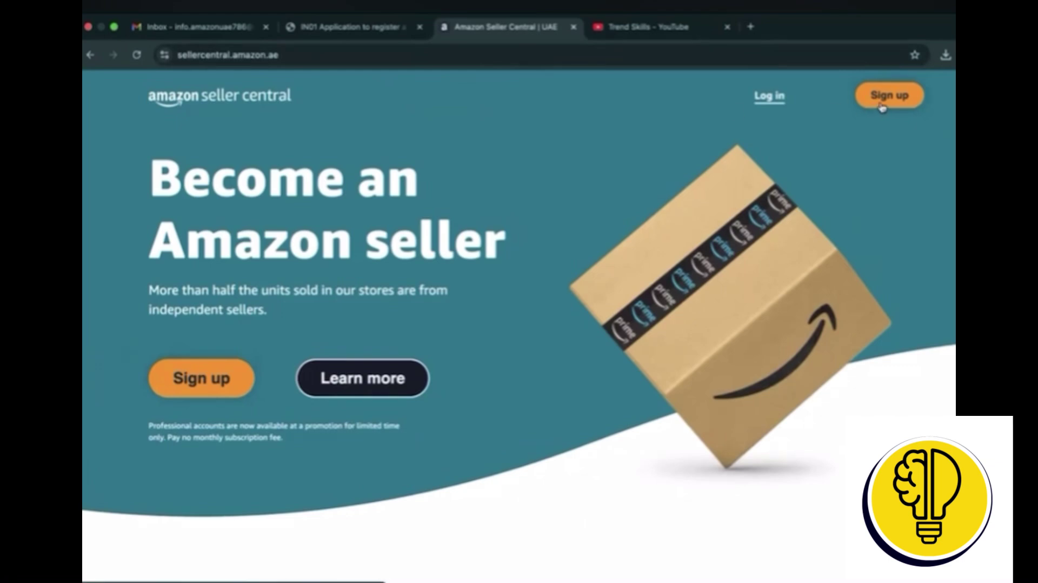
# Go through Log in and Register now, then use the header Sign up button on sell.amazon.ae.
pyautogui.click(773, 98)
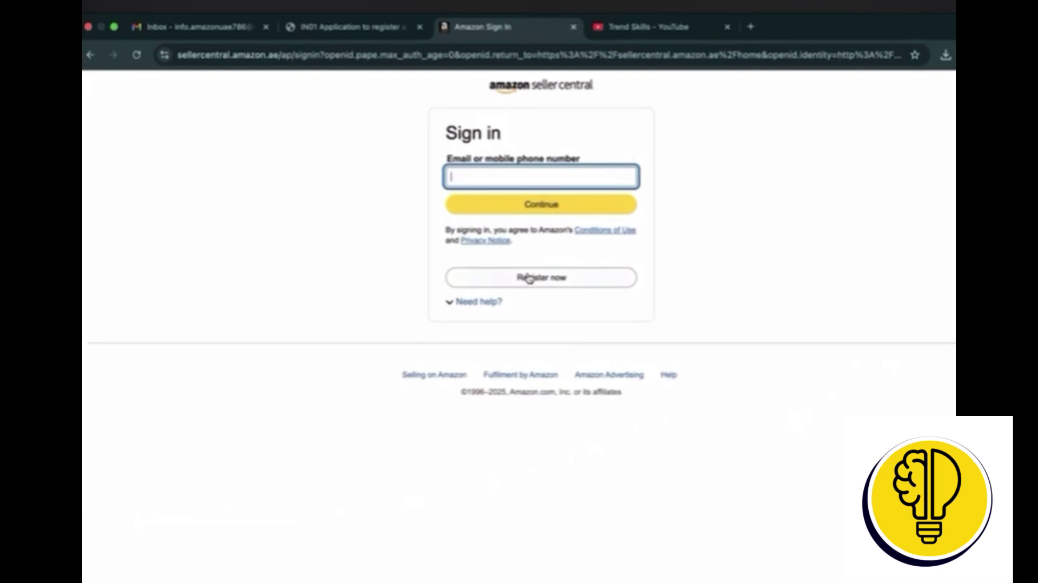
pyautogui.click(529, 278)
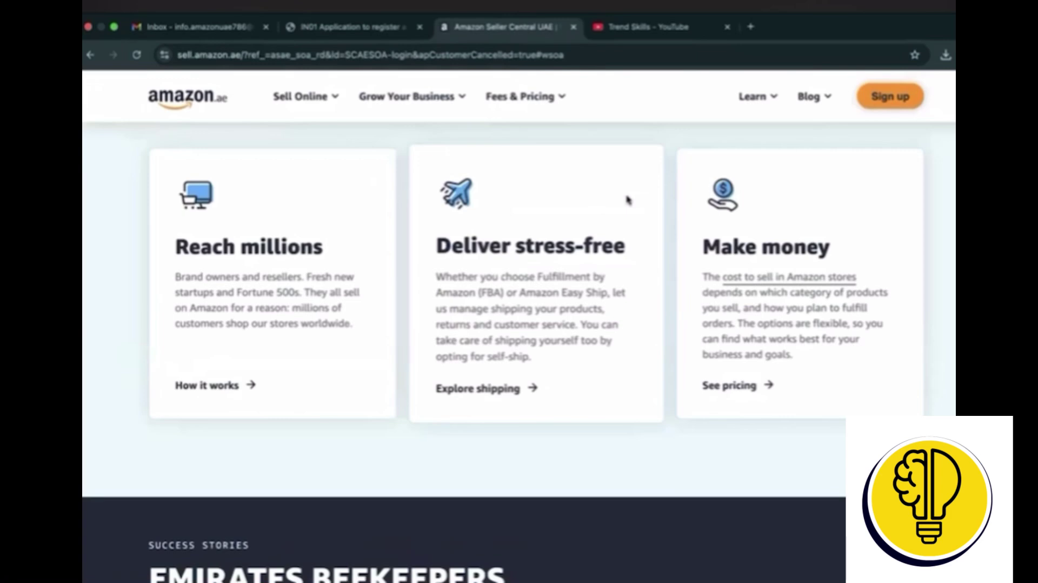
pyautogui.scroll(3, 627, 200)
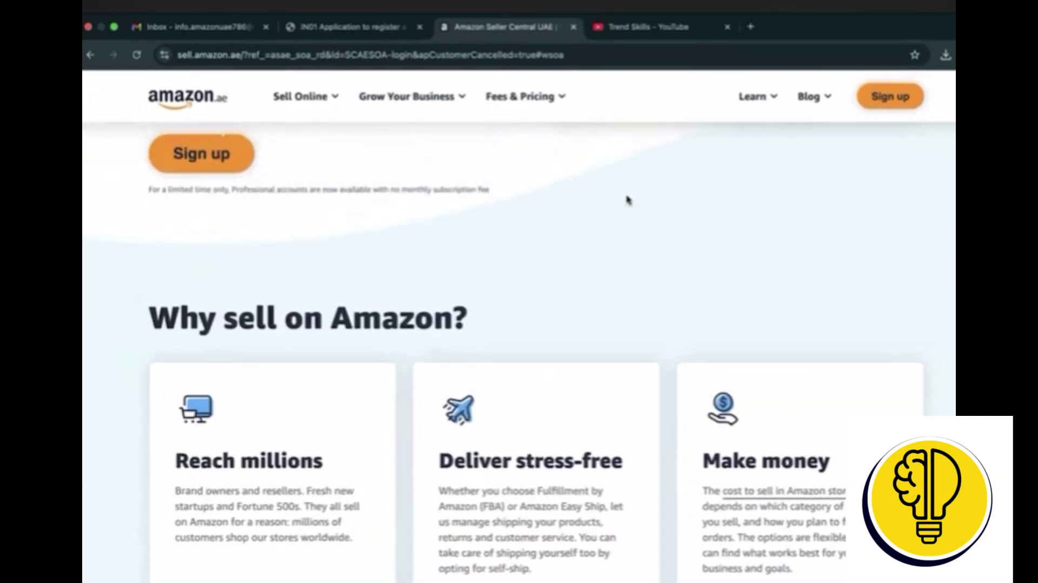
pyautogui.scroll(4, 628, 200)
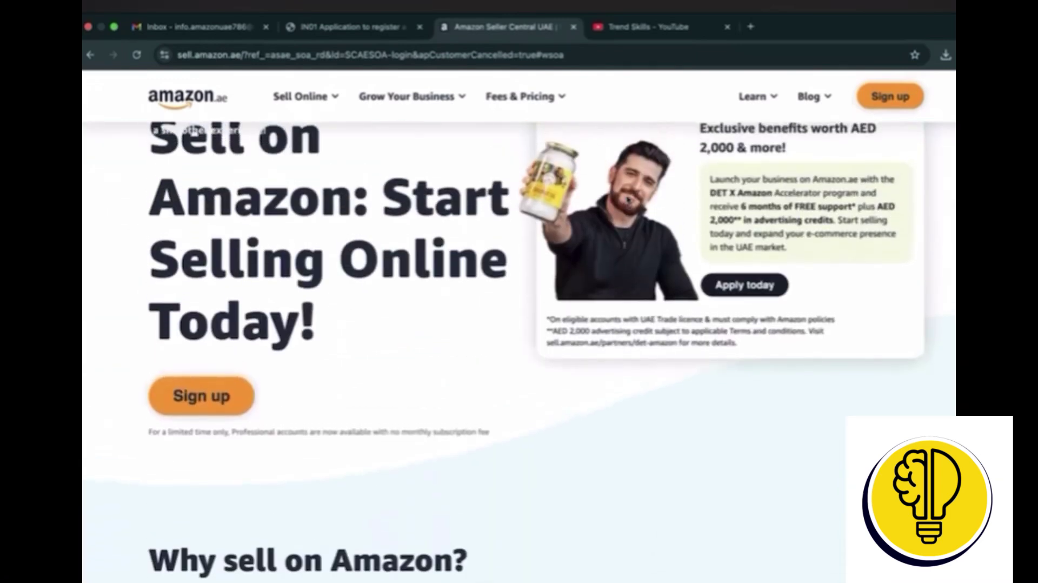
pyautogui.scroll(2, 627, 200)
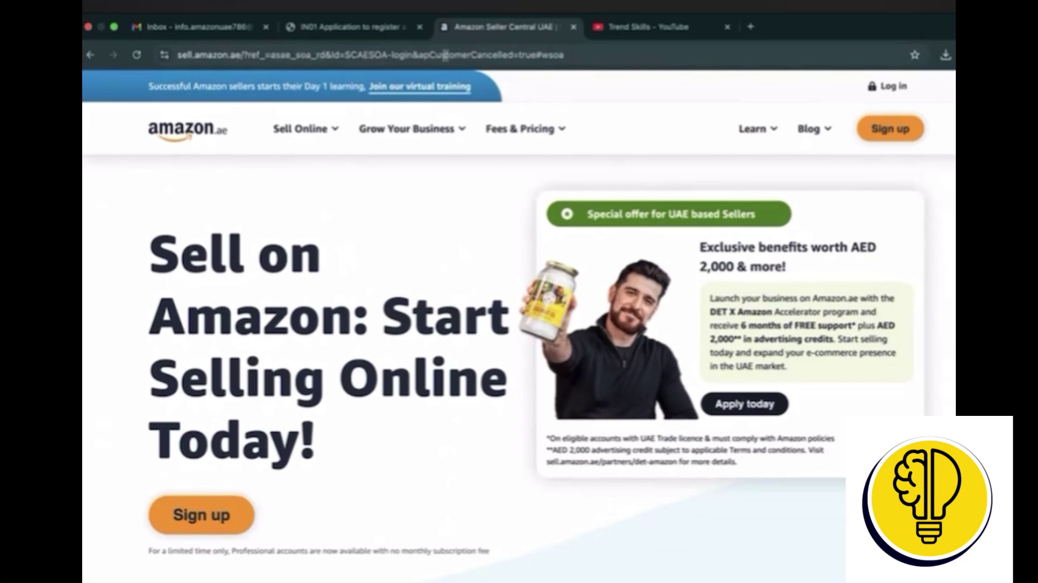
pyautogui.click(879, 135)
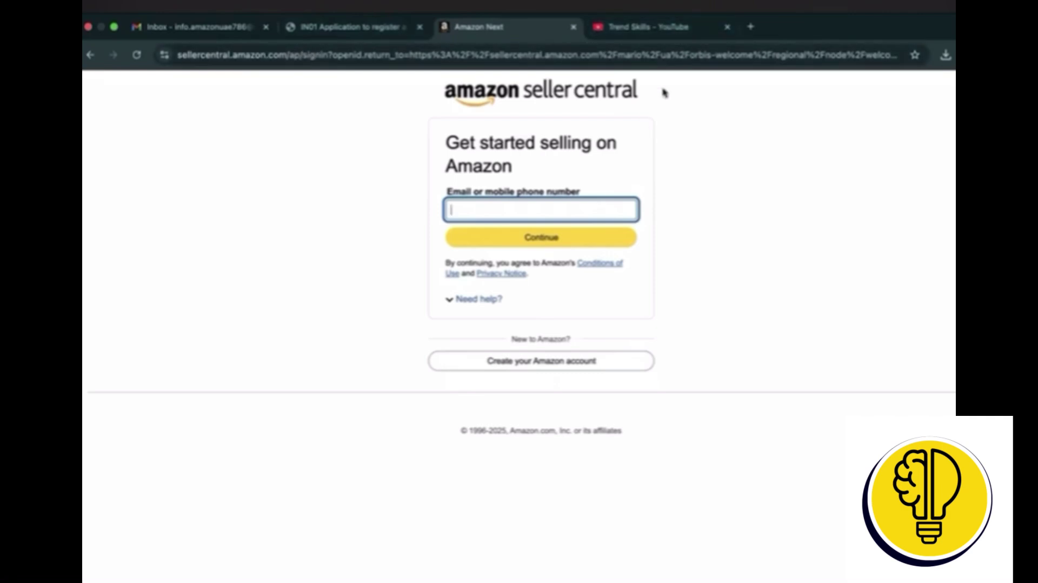
# Open sellercentral.amazon.com in a new tab, then return to the sign-in tab and choose Create your Amazon account.
pyautogui.click(751, 27)
pyautogui.write('se')
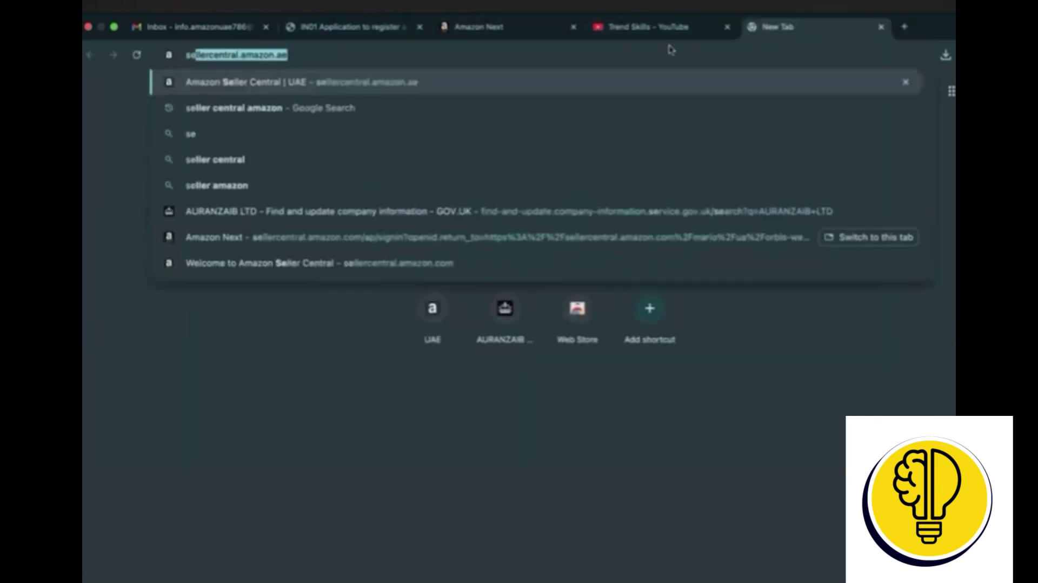
pyautogui.click(378, 265)
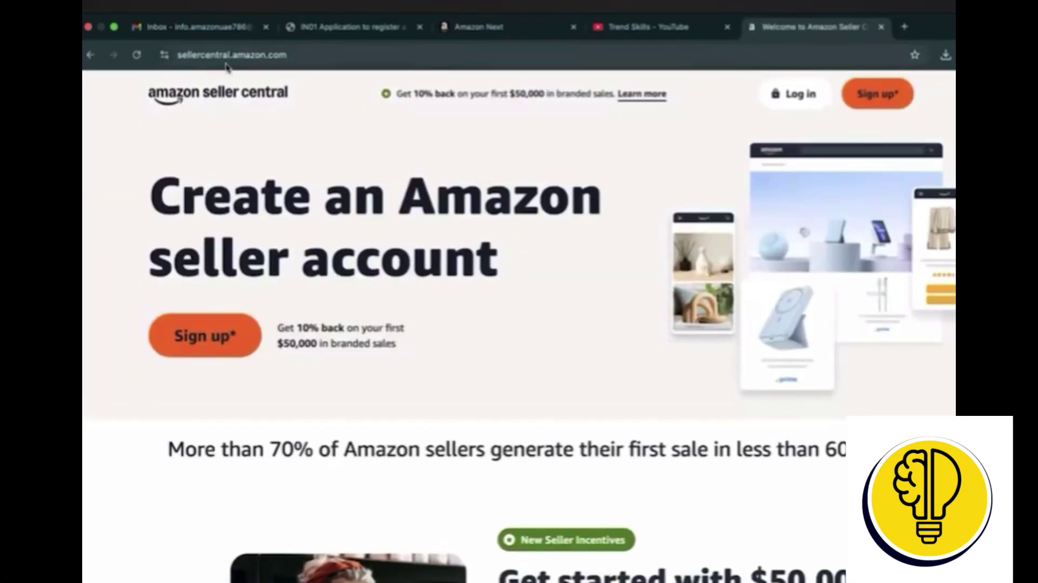
pyautogui.click(478, 26)
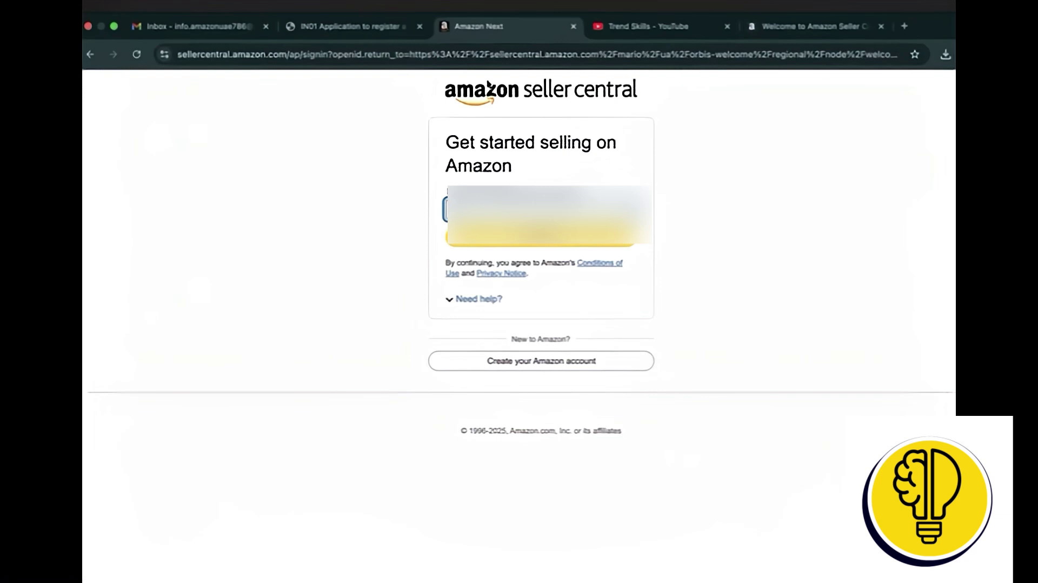
pyautogui.click(515, 362)
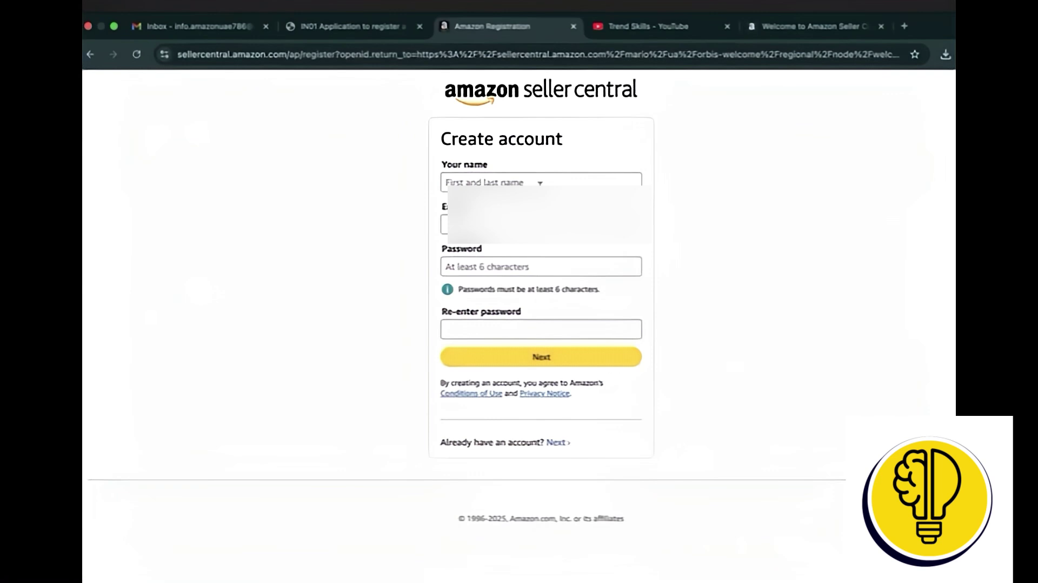
# Paste the account e-mail address copied from Gmail and enter the account holder's name.
pyautogui.click(233, 34)
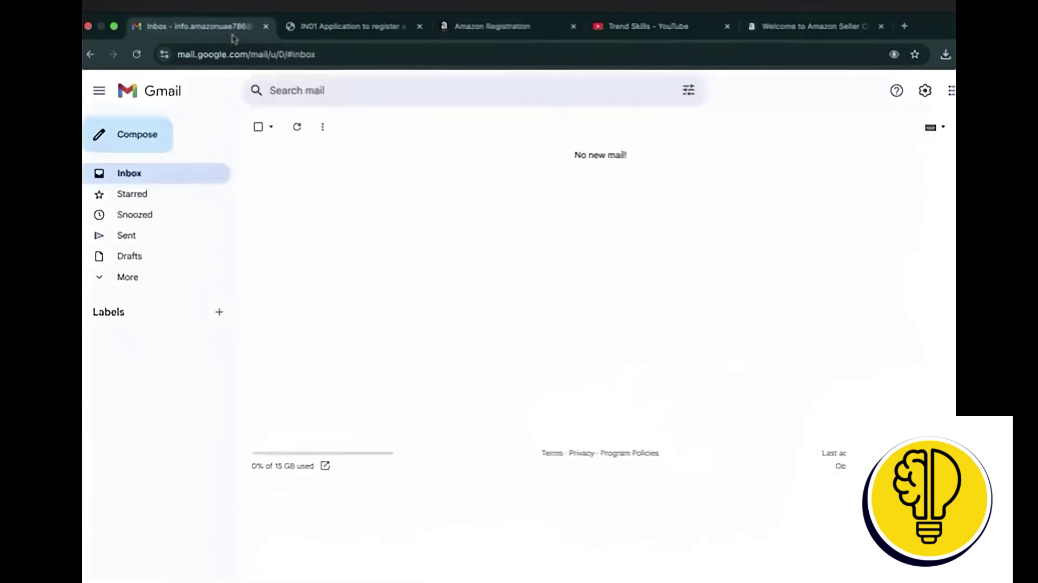
pyautogui.click(491, 27)
pyautogui.click(489, 225)
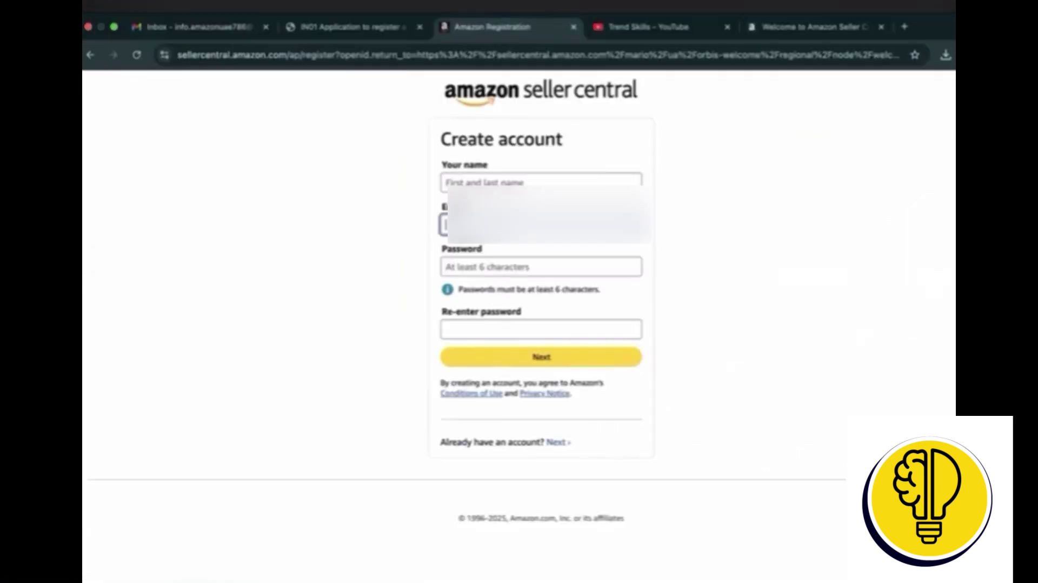
pyautogui.press('super+v')
pyautogui.click(509, 182)
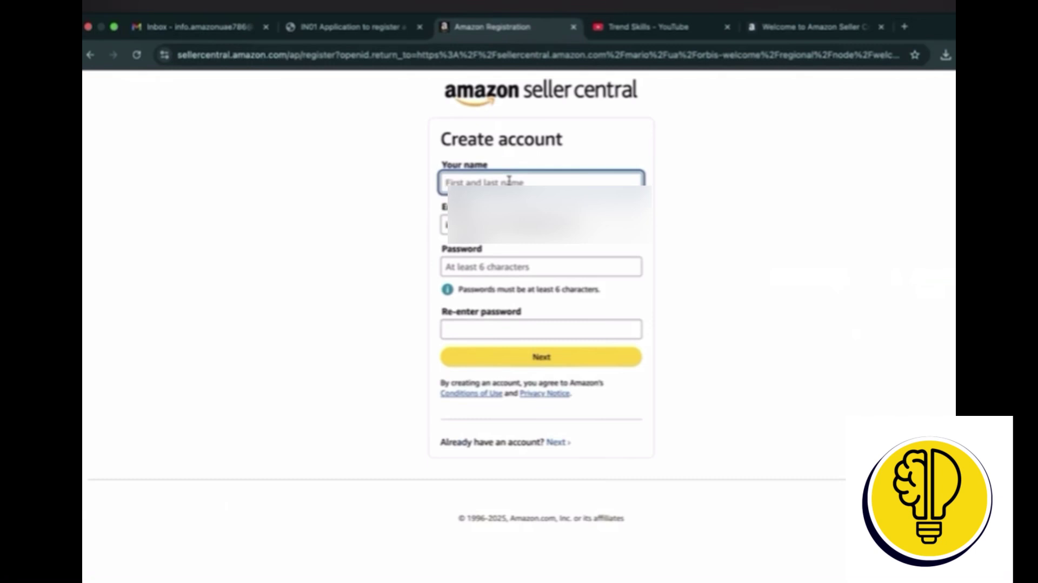
pyautogui.write('Aurangzaib')
# Enter and confirm the account password, then submit the form.
pyautogui.click(507, 266)
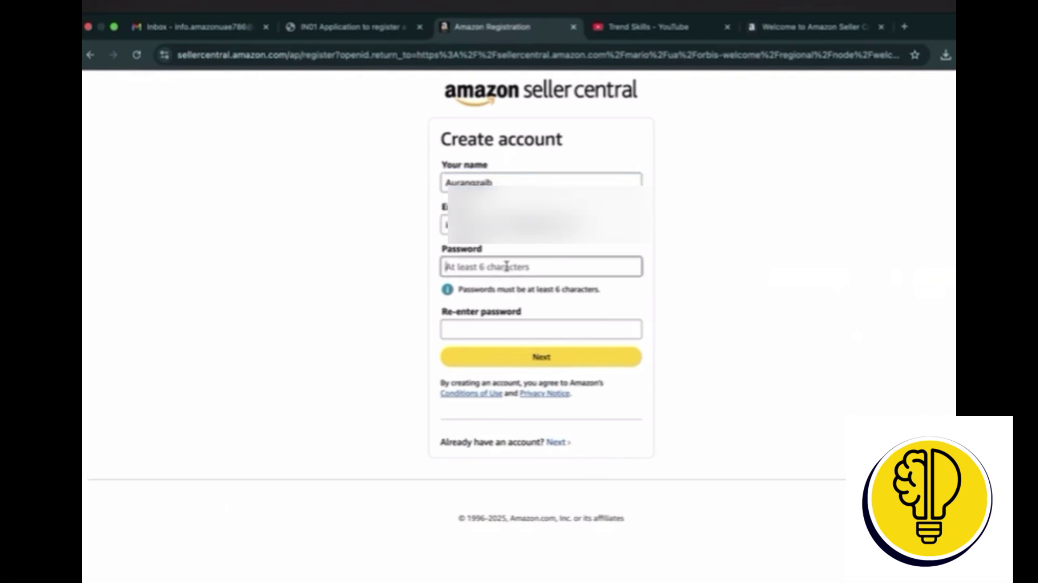
pyautogui.write('•••')
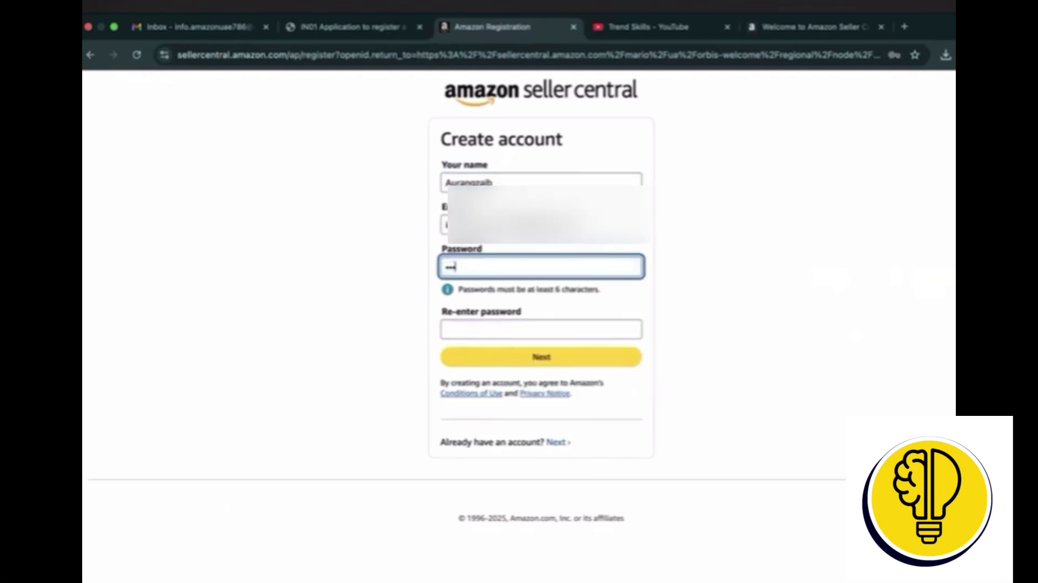
pyautogui.write('•••••')
pyautogui.press('Tab')
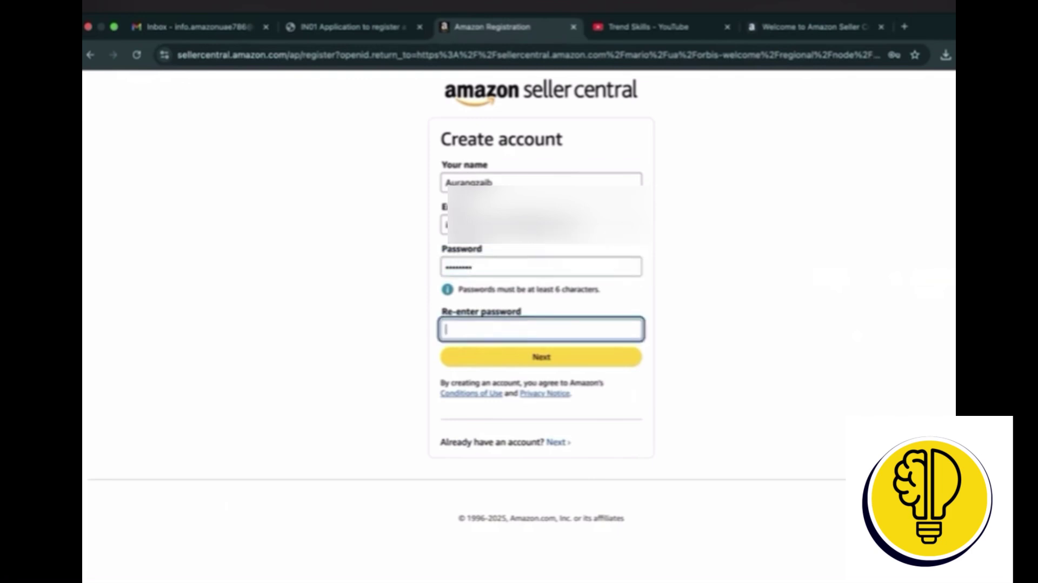
pyautogui.write('••••••••')
pyautogui.click(508, 356)
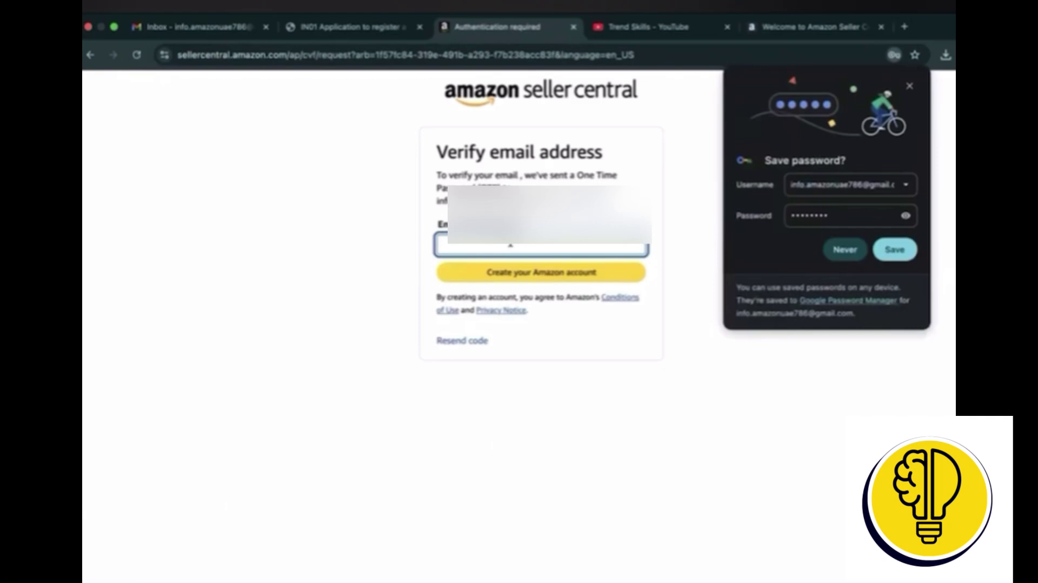
# Save the password in the browser, then paste Amazon's emailed code from Gmail and create the account.
pyautogui.click(895, 250)
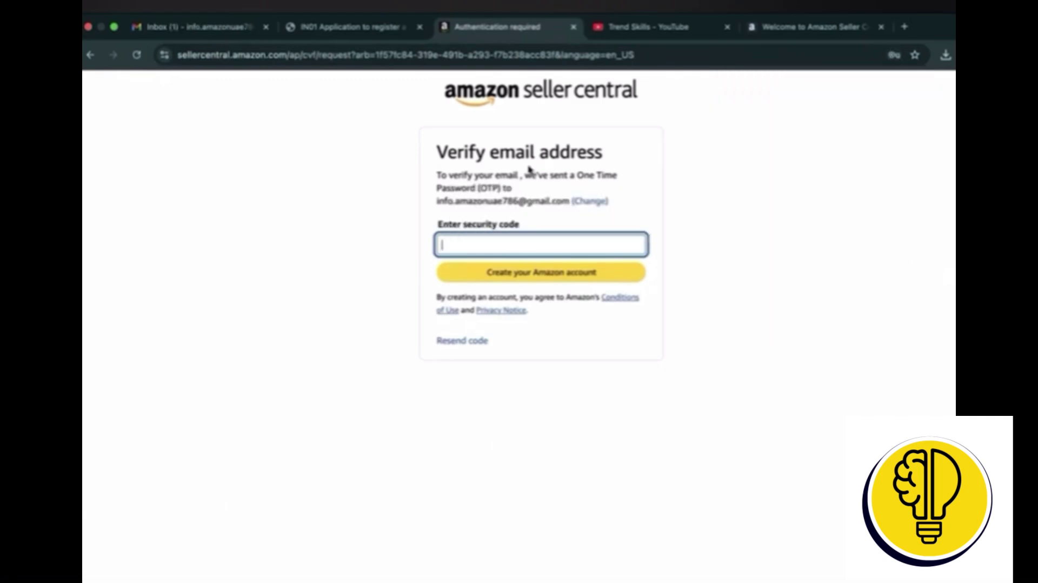
pyautogui.click(228, 28)
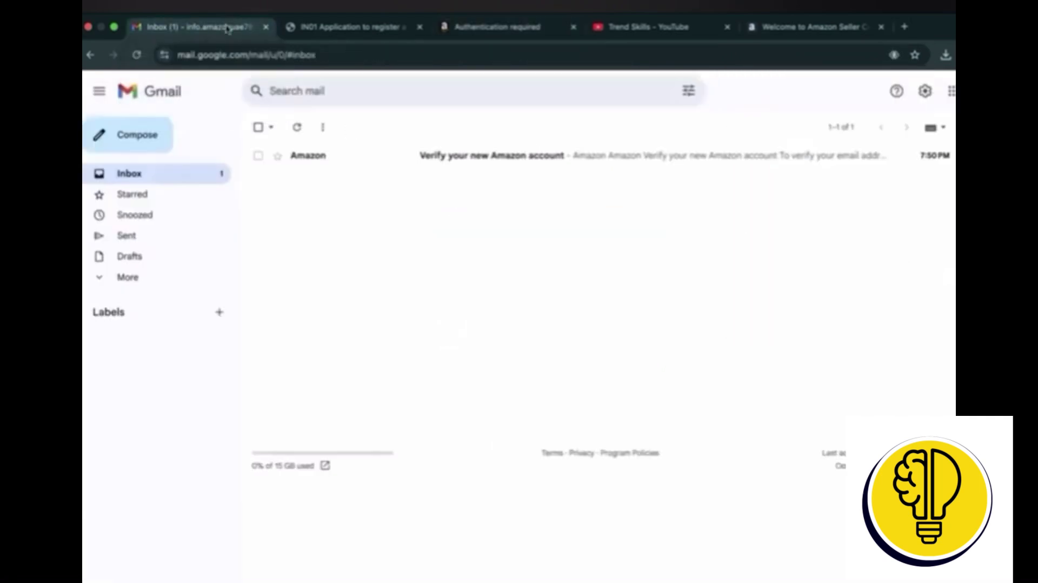
pyautogui.click(507, 159)
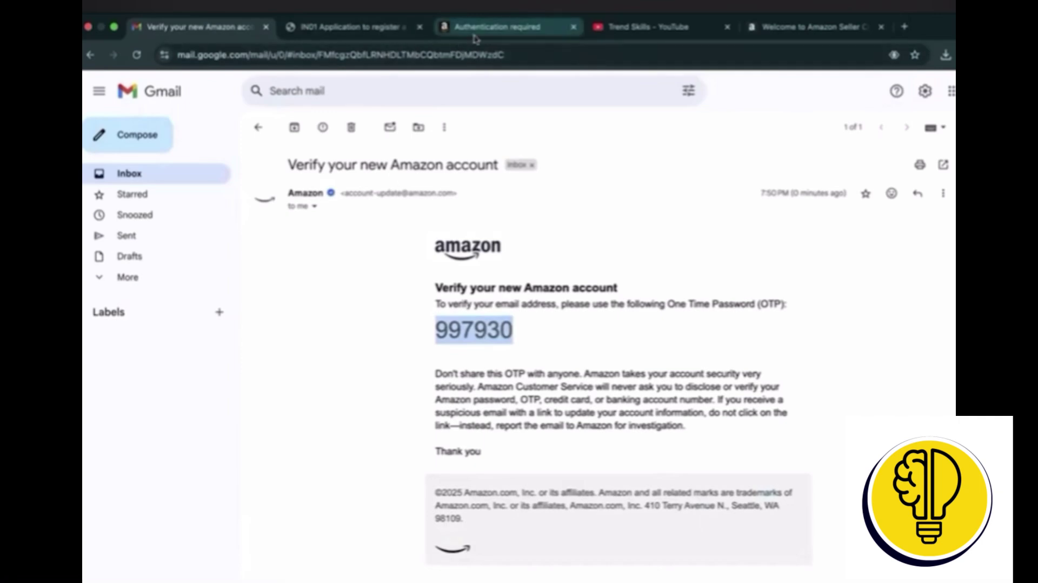
pyautogui.click(492, 27)
pyautogui.press('super+v')
pyautogui.click(530, 276)
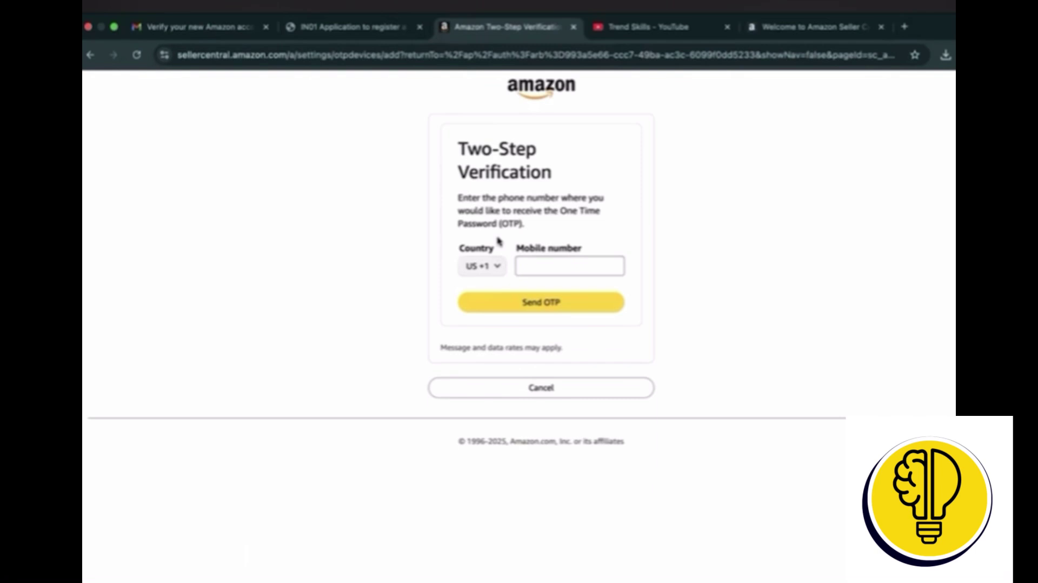
# Choose United Kingdom +44, enter the mobile number, and submit the texted one-time code.
pyautogui.click(499, 267)
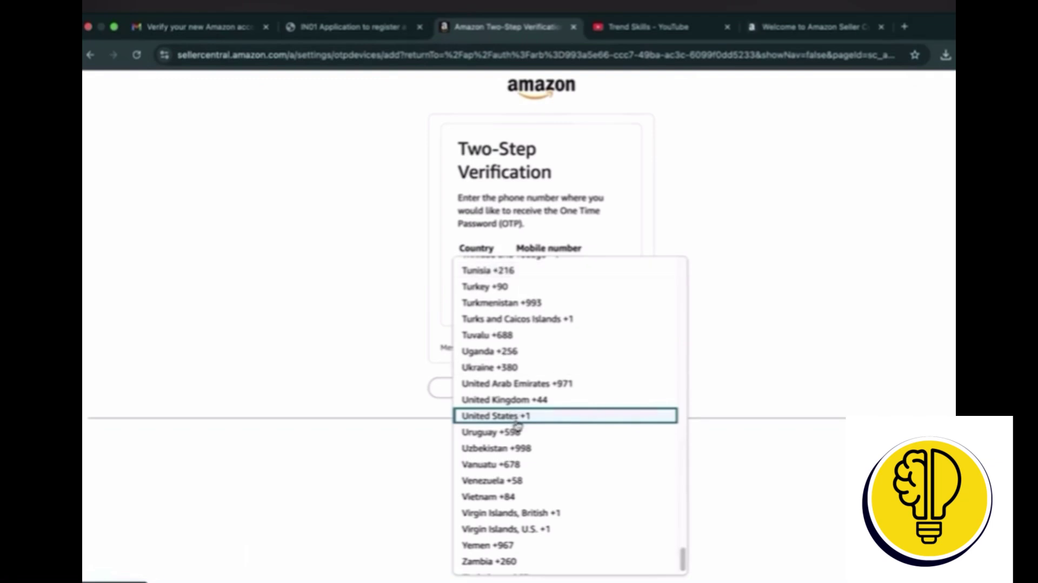
pyautogui.click(529, 400)
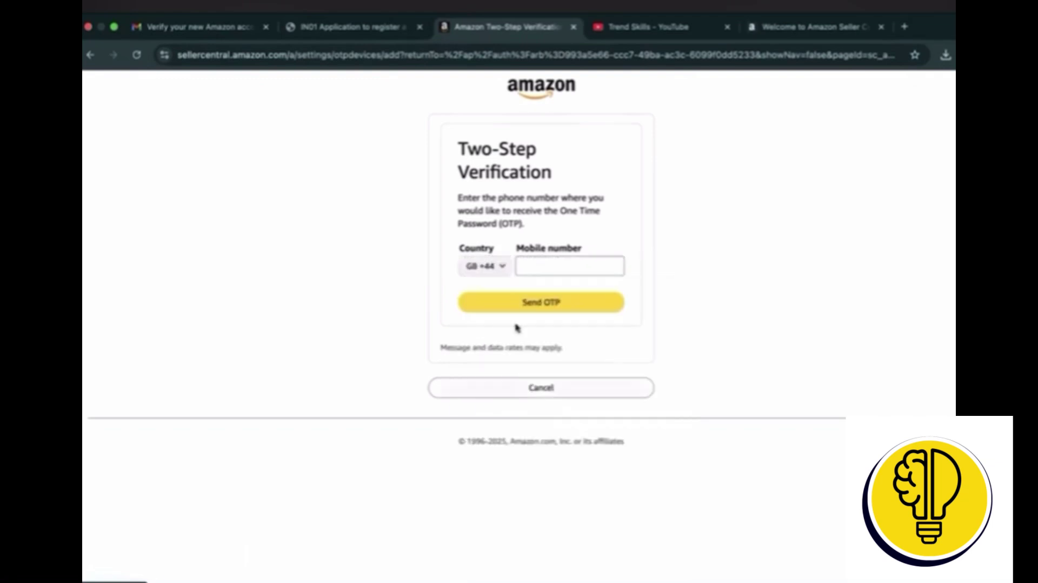
pyautogui.click(545, 262)
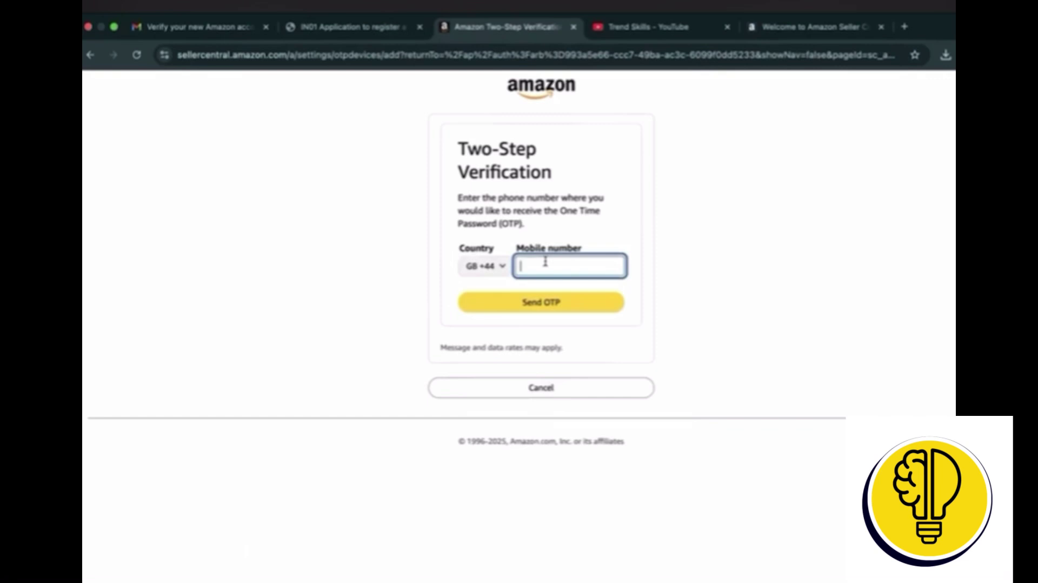
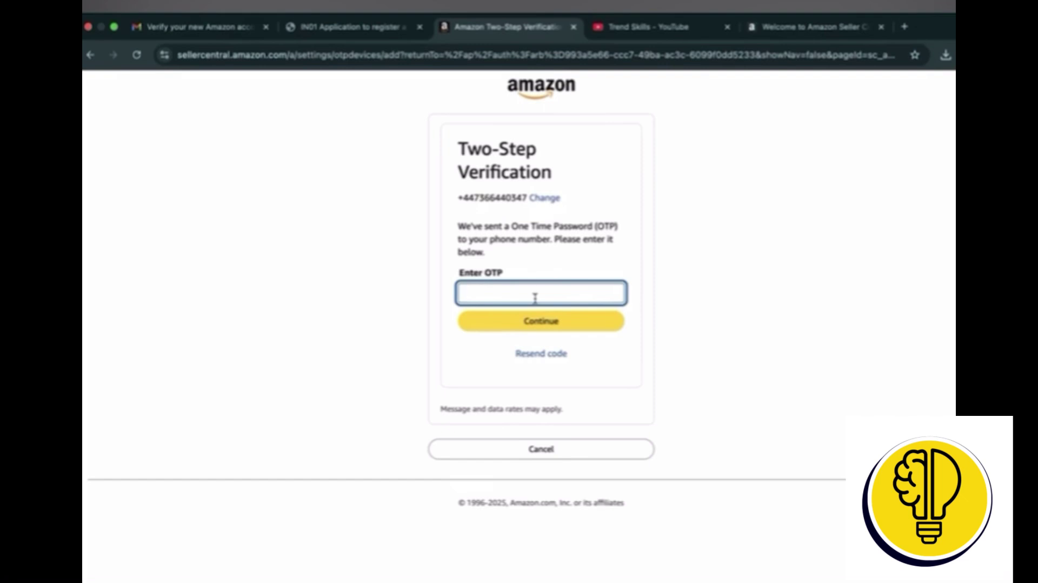
pyautogui.click(546, 330)
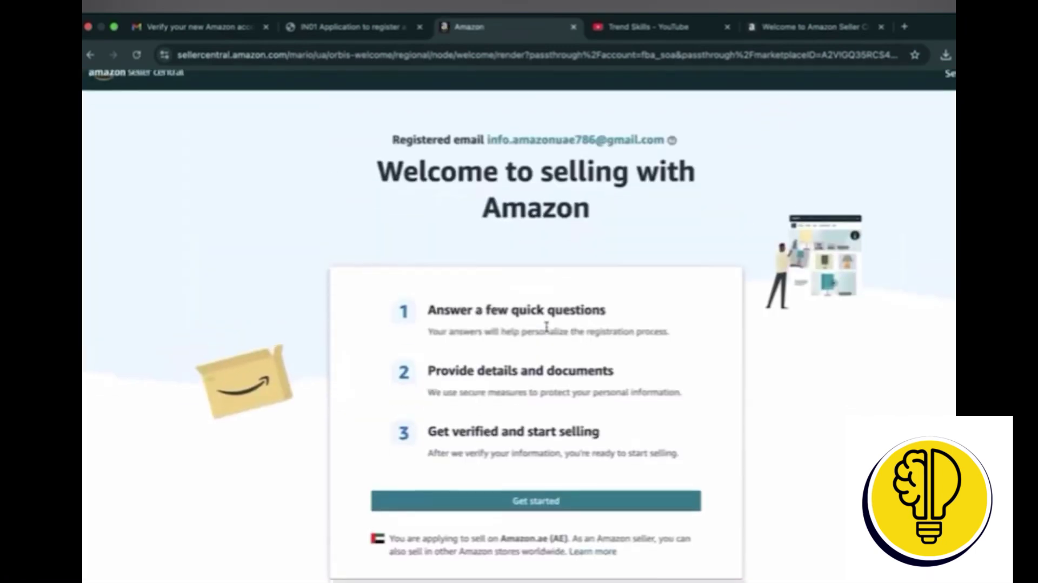
# Look over the Welcome to selling page and start the questionnaire with Get started.
pyautogui.scroll(-3, 547, 327)
pyautogui.scroll(2, 547, 327)
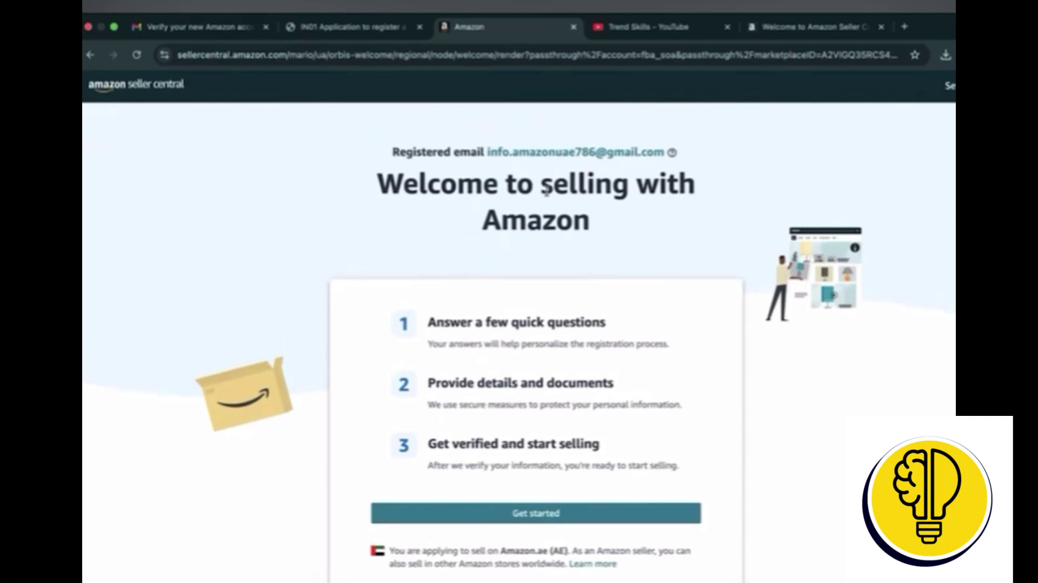
pyautogui.scroll(-3, 530, 227)
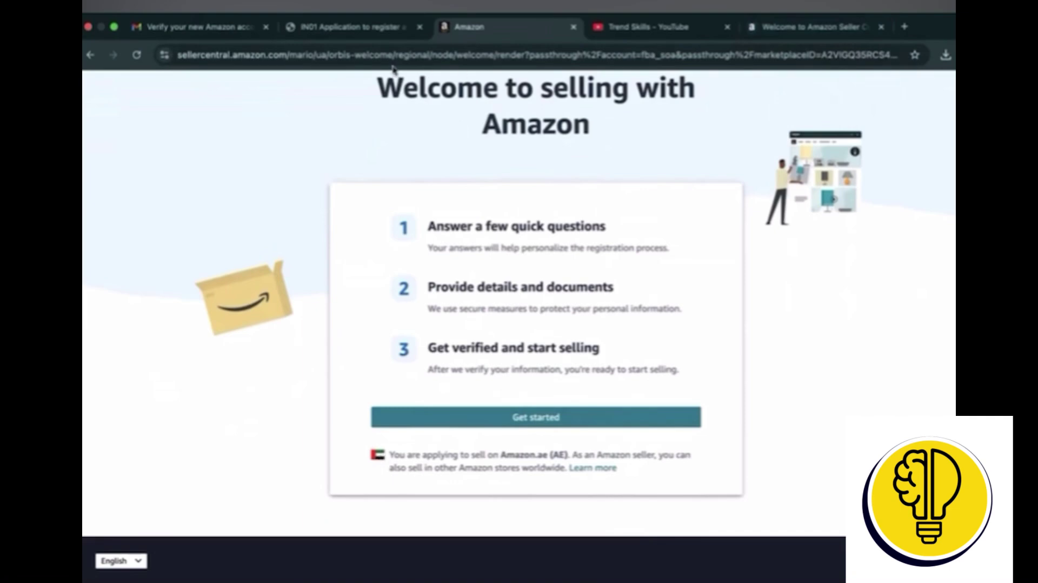
pyautogui.scroll(3, 478, 119)
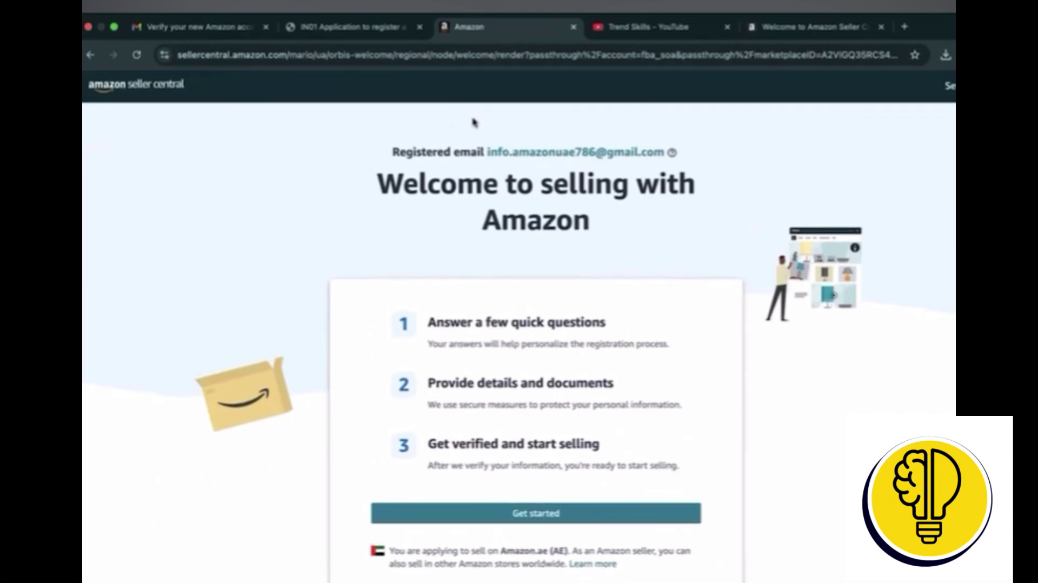
pyautogui.scroll(-3, 591, 204)
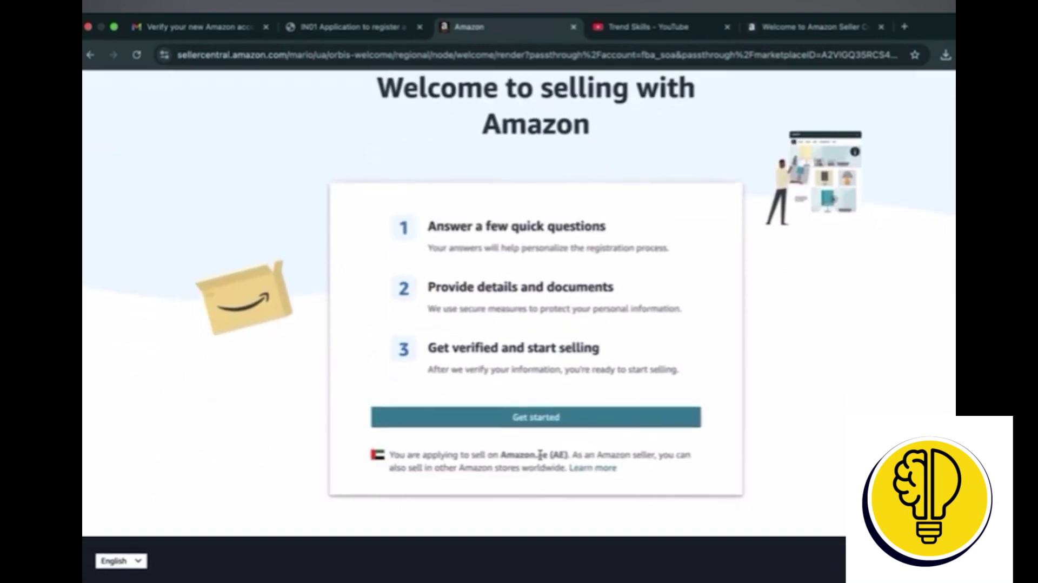
pyautogui.click(536, 415)
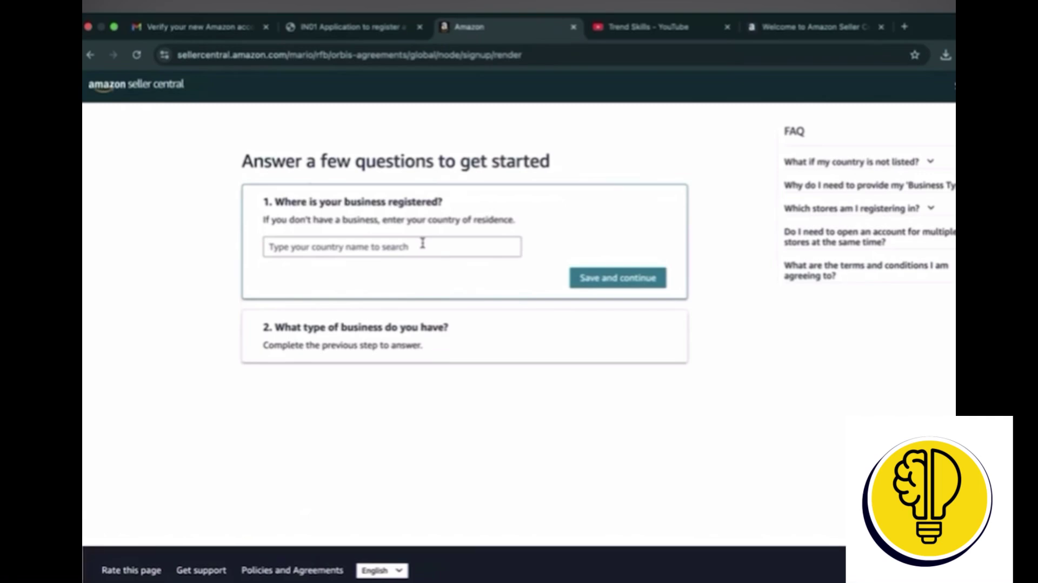
# Search the business-location country list and choose United Kingdom.
pyautogui.click(390, 248)
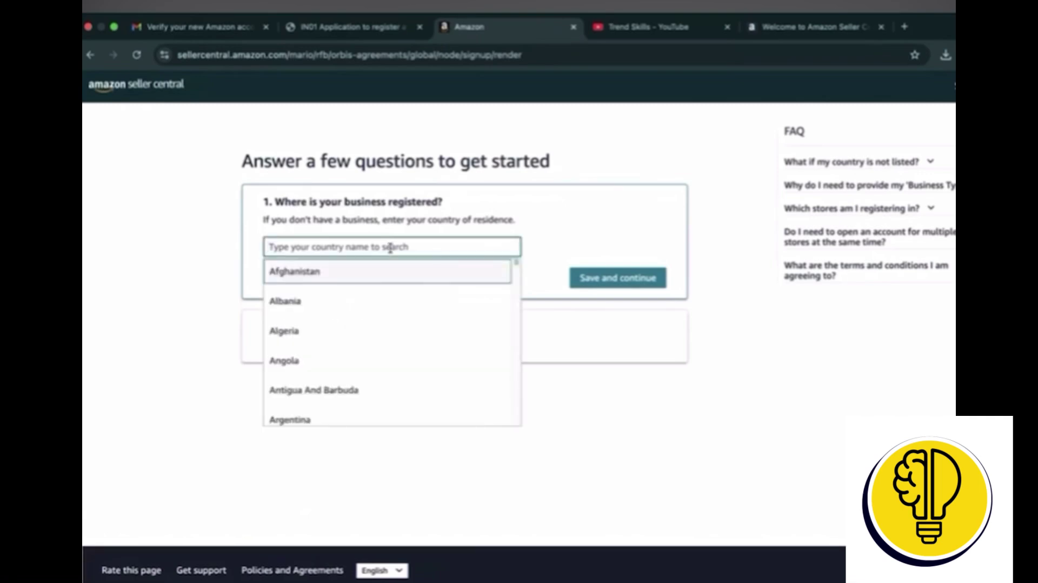
pyautogui.write('un')
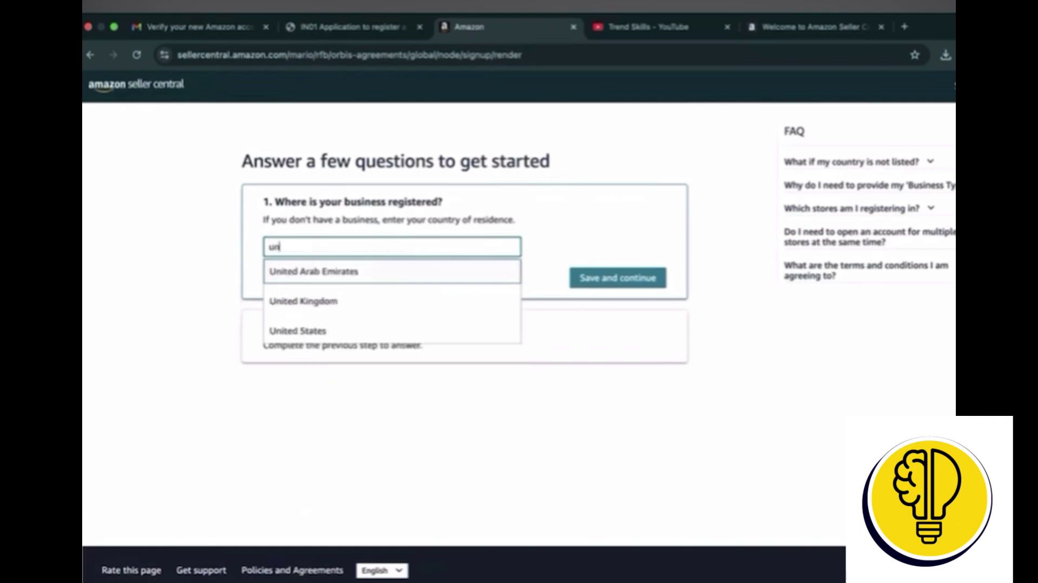
pyautogui.press('BackSpace')
pyautogui.press('BackSpace')
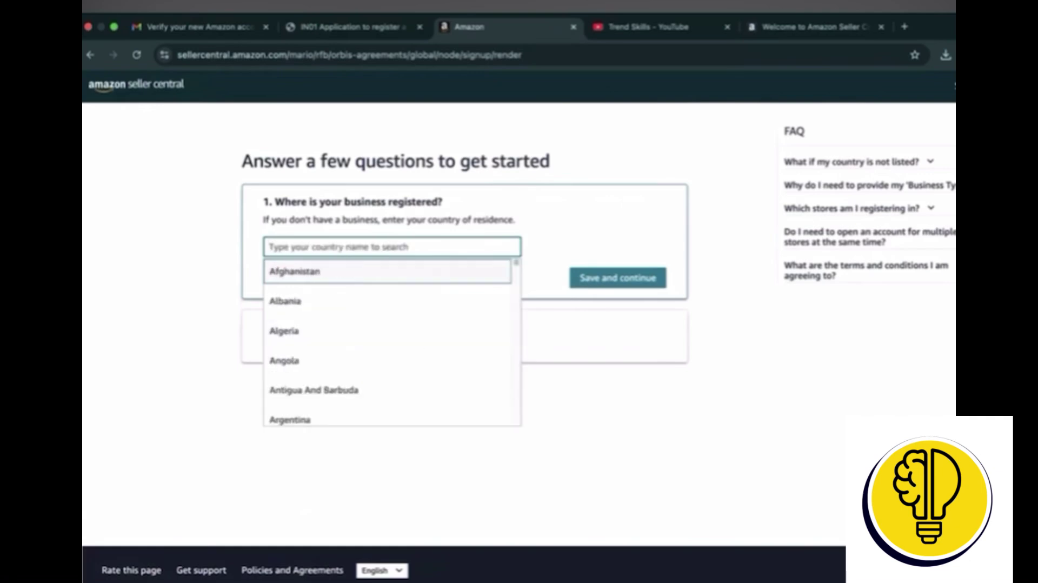
pyautogui.write('sau')
pyautogui.press('BackSpace')
pyautogui.press('BackSpace')
pyautogui.press('BackSpace')
pyautogui.write('un')
pyautogui.press('BackSpace')
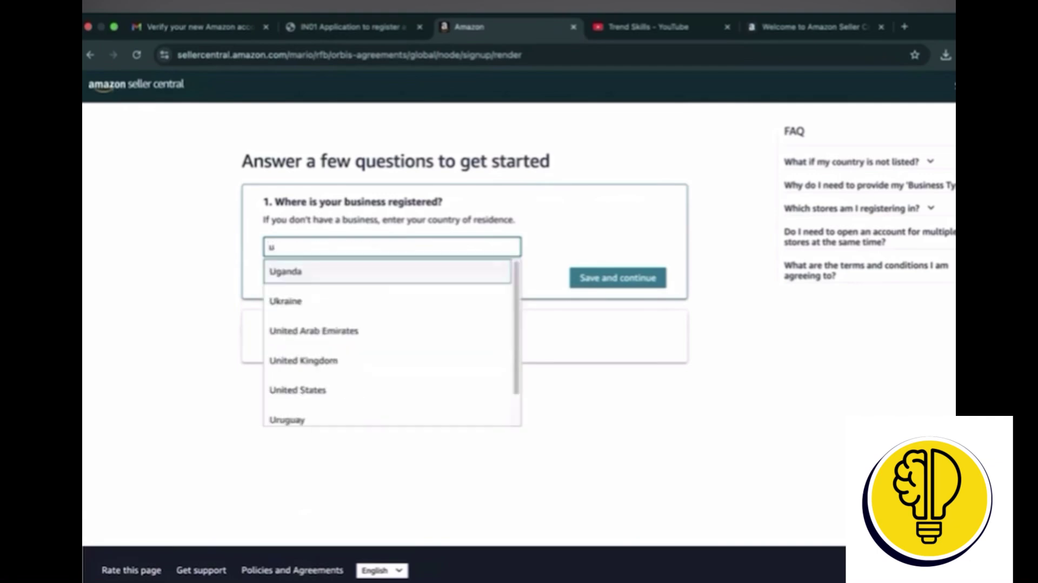
pyautogui.write('ni')
pyautogui.press('BackSpace')
pyautogui.press('BackSpace')
pyautogui.press('BackSpace')
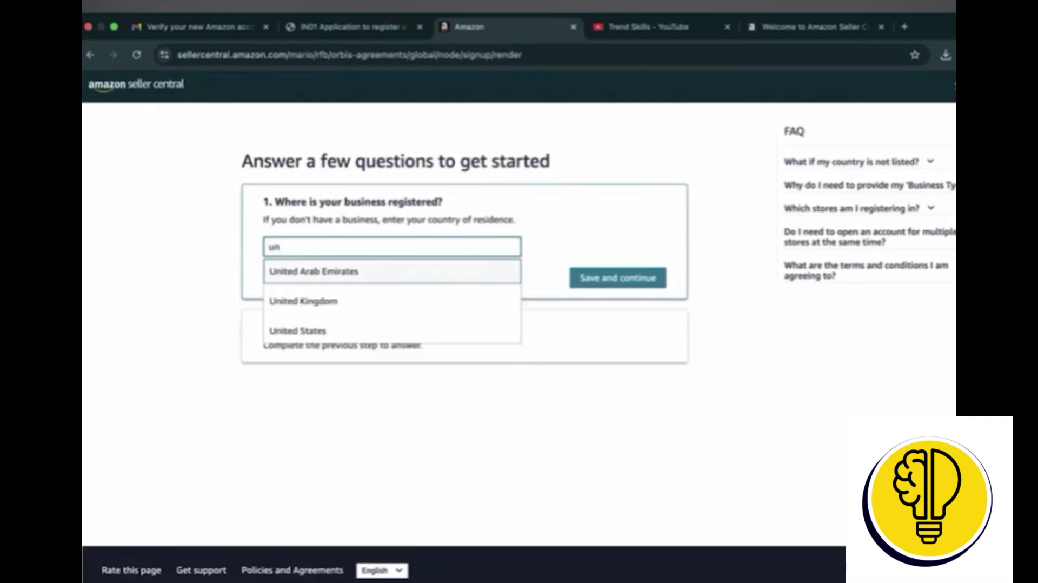
pyautogui.write('pak')
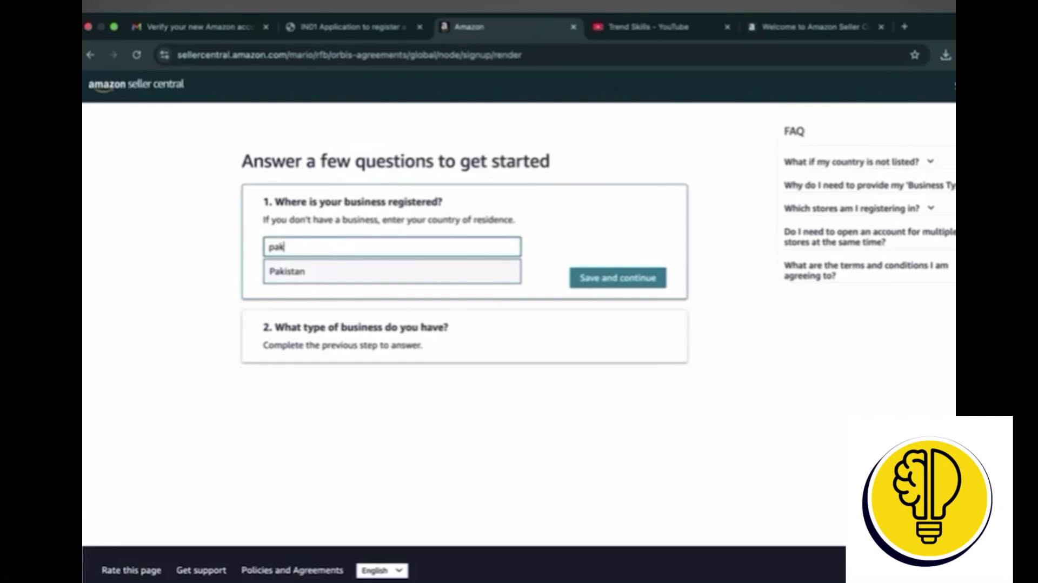
pyautogui.press('BackSpace')
pyautogui.press('BackSpace')
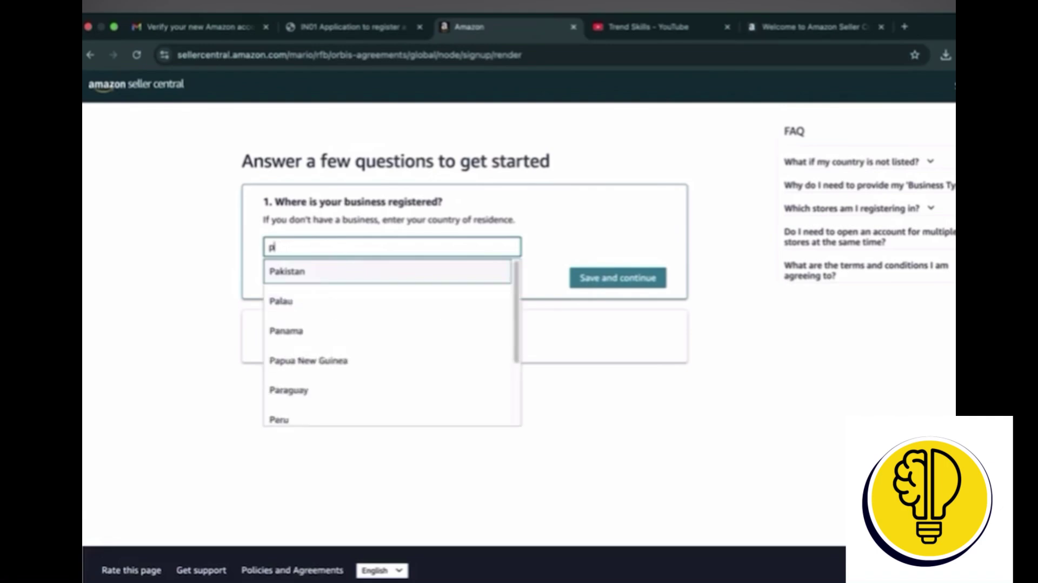
pyautogui.press('BackSpace')
pyautogui.write('uni')
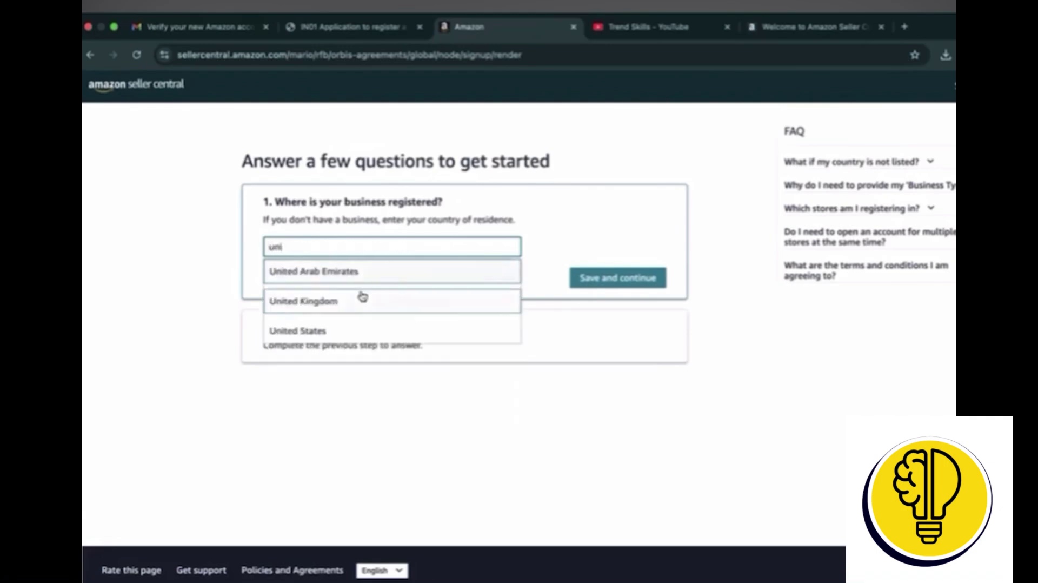
pyautogui.click(341, 301)
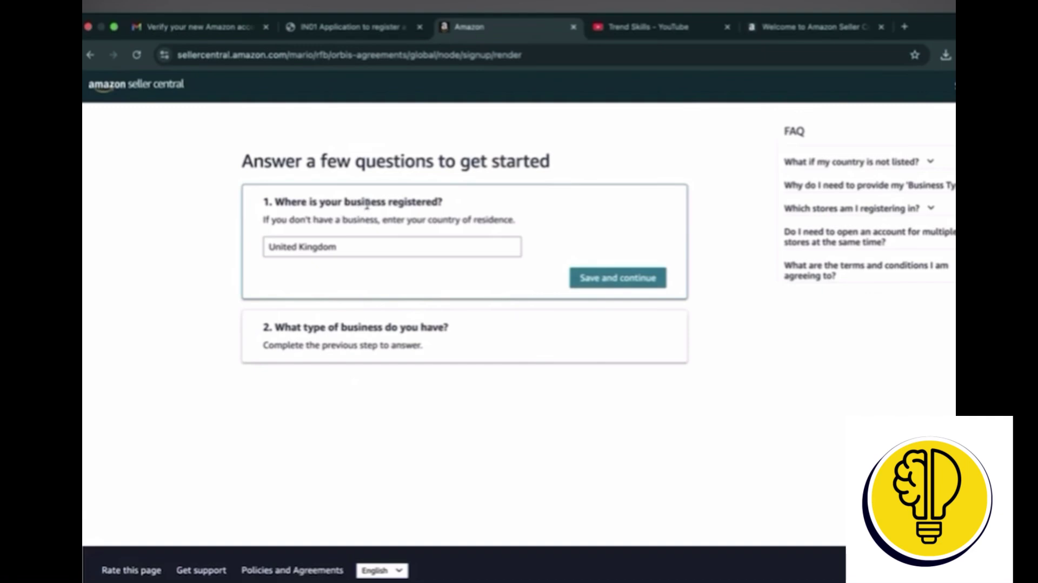
# Highlight the location question and its residence hint, then save and continue.
pyautogui.tripleClick(368, 203)
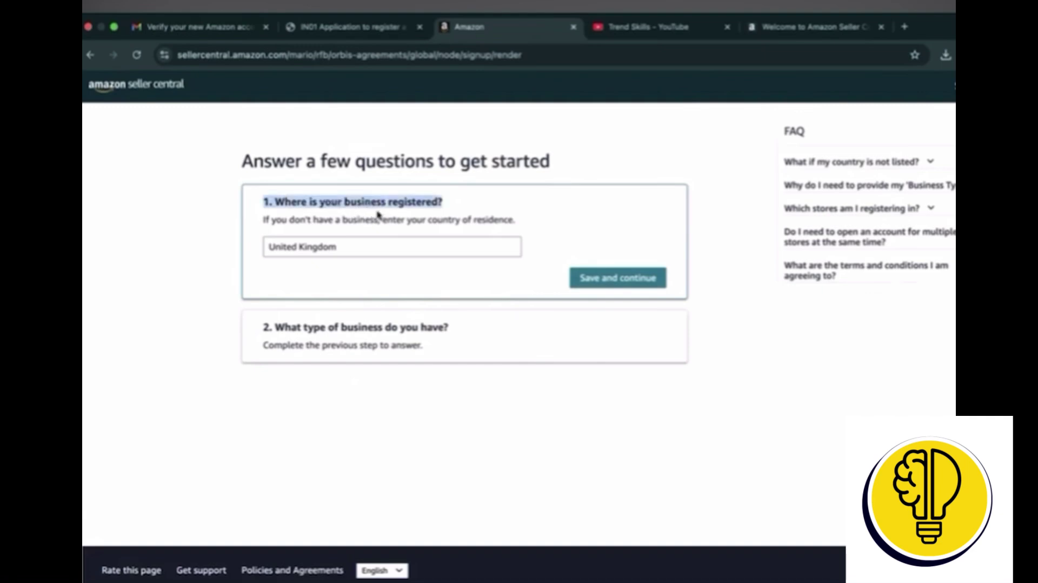
pyautogui.tripleClick(339, 219)
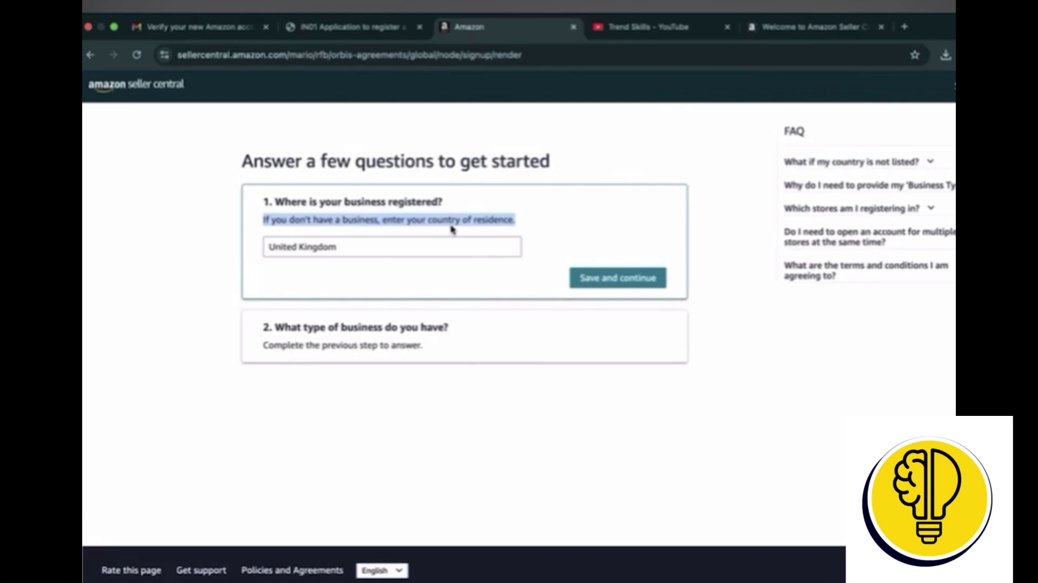
pyautogui.click(611, 287)
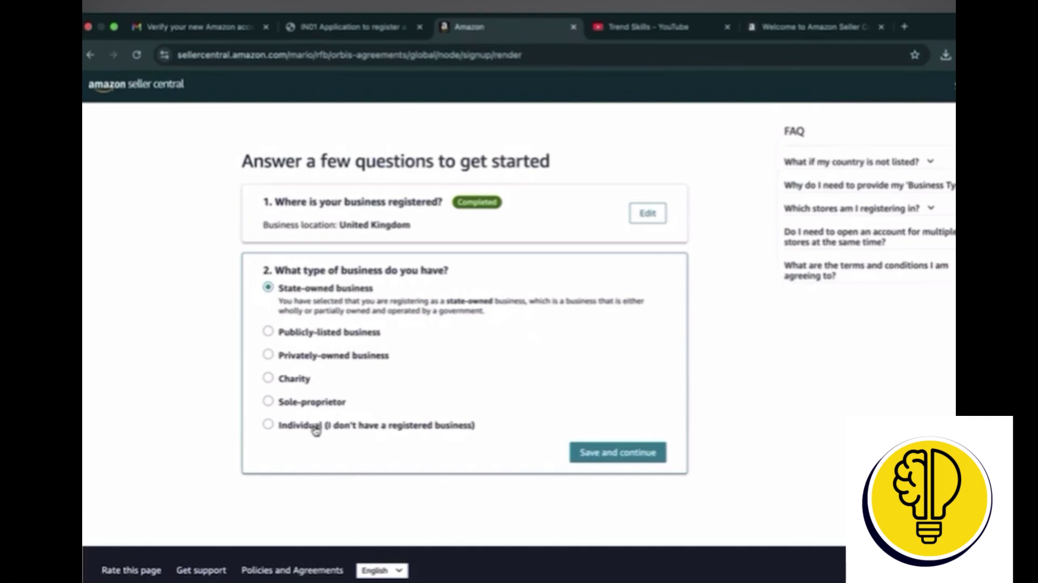
# Save Privately-owned business as the business type, tick the confirmation, and click Agree and continue.
pyautogui.click(267, 355)
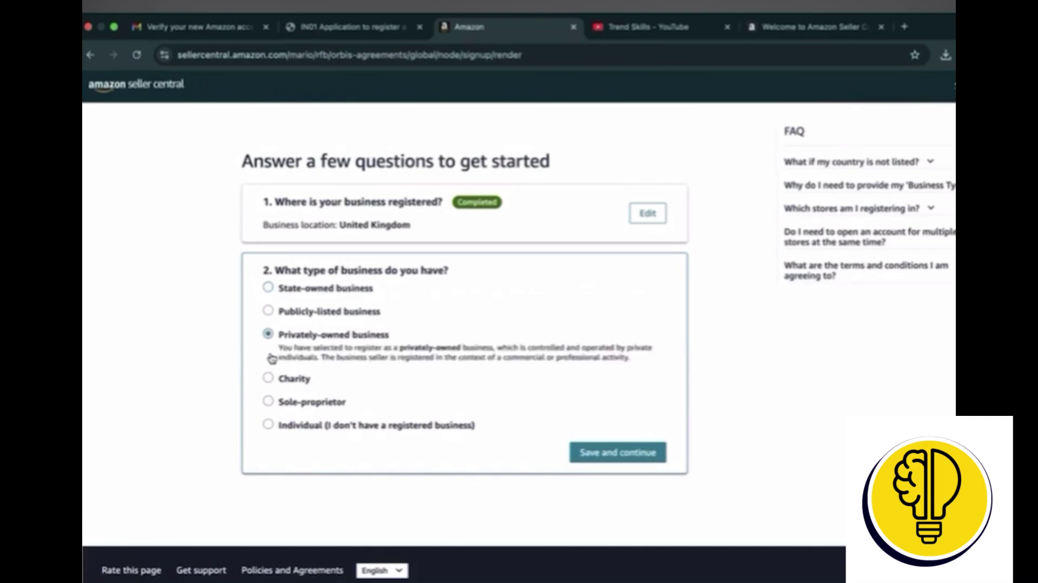
pyautogui.click(606, 453)
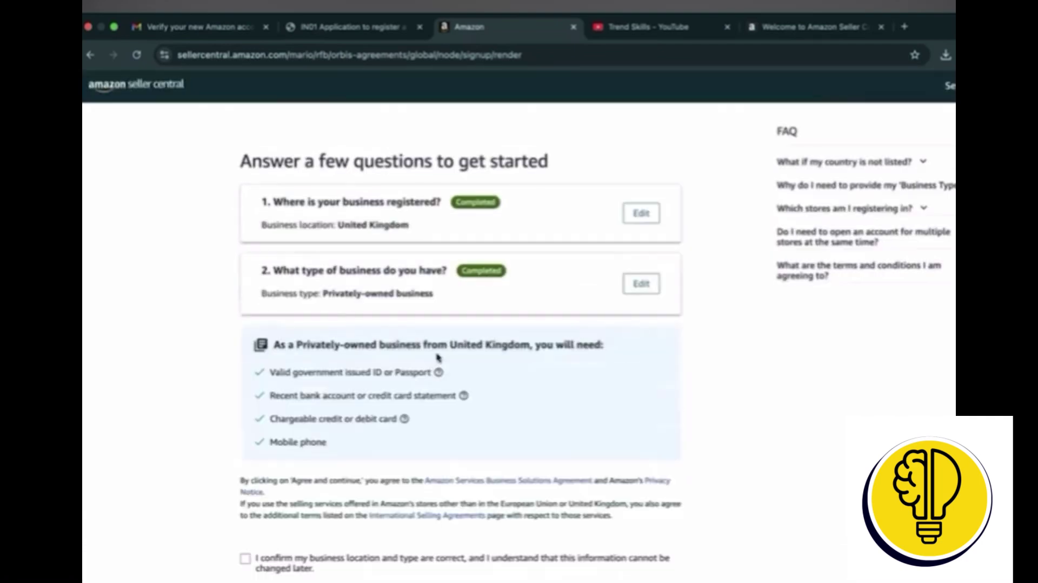
pyautogui.scroll(-2, 437, 357)
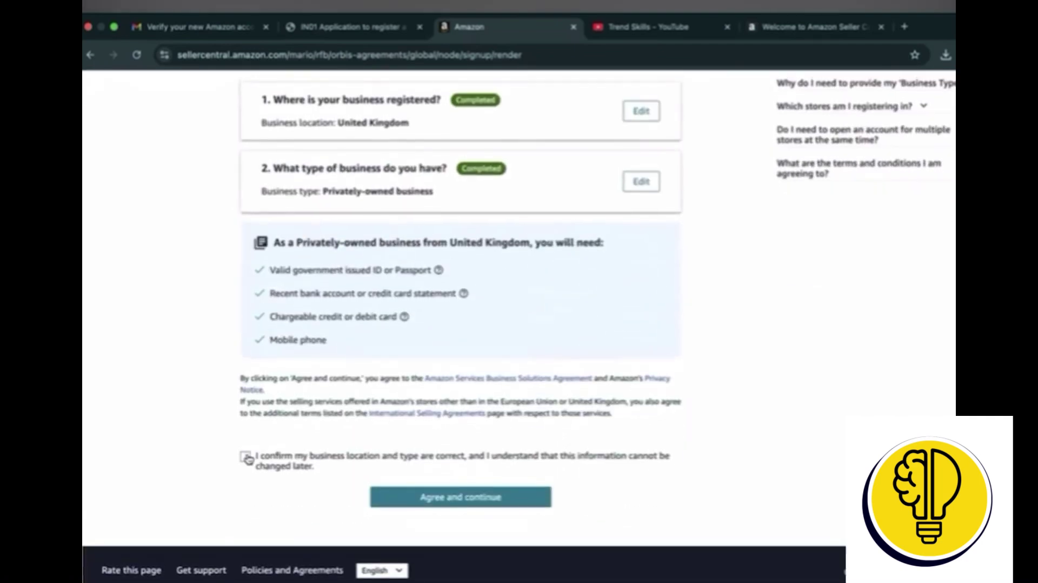
pyautogui.click(245, 457)
pyautogui.scroll(2, 454, 229)
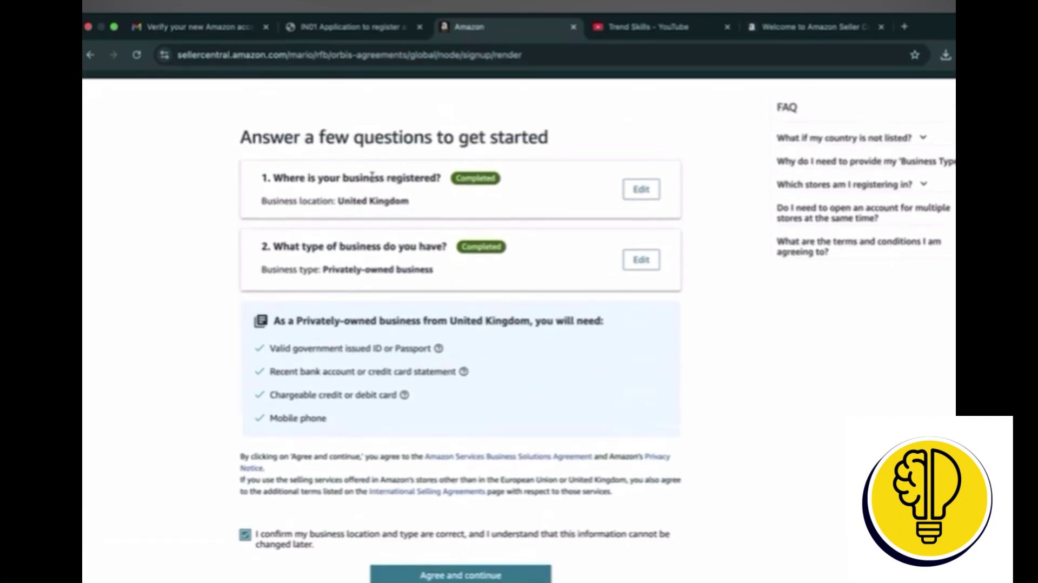
pyautogui.scroll(-1, 448, 305)
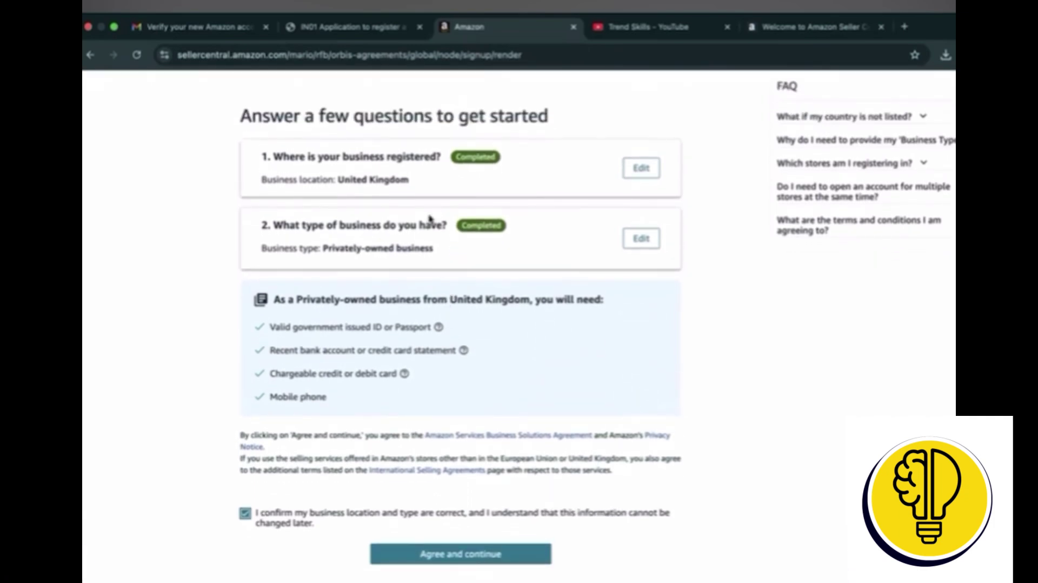
pyautogui.scroll(-2, 430, 218)
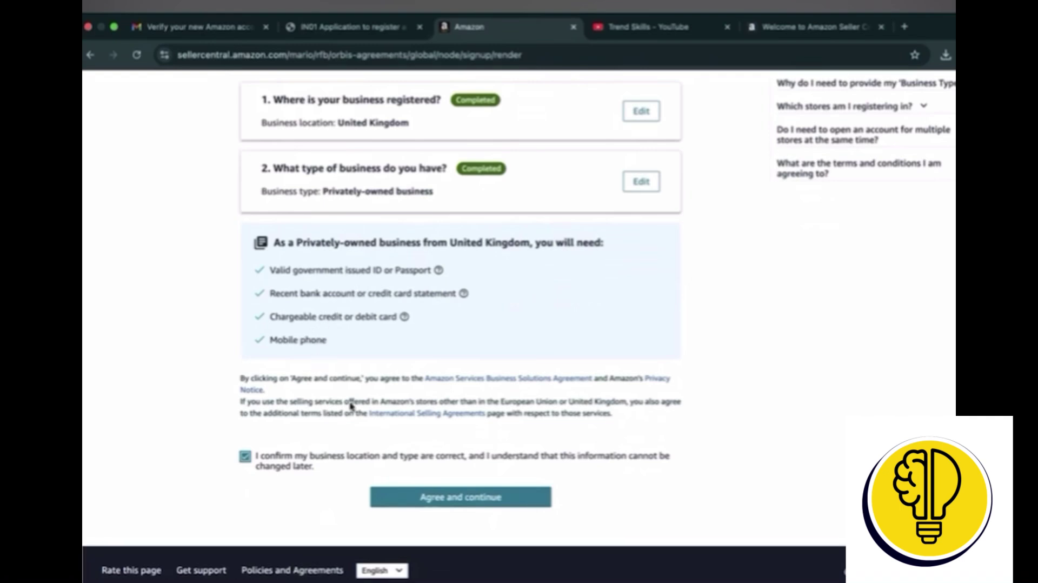
pyautogui.click(435, 499)
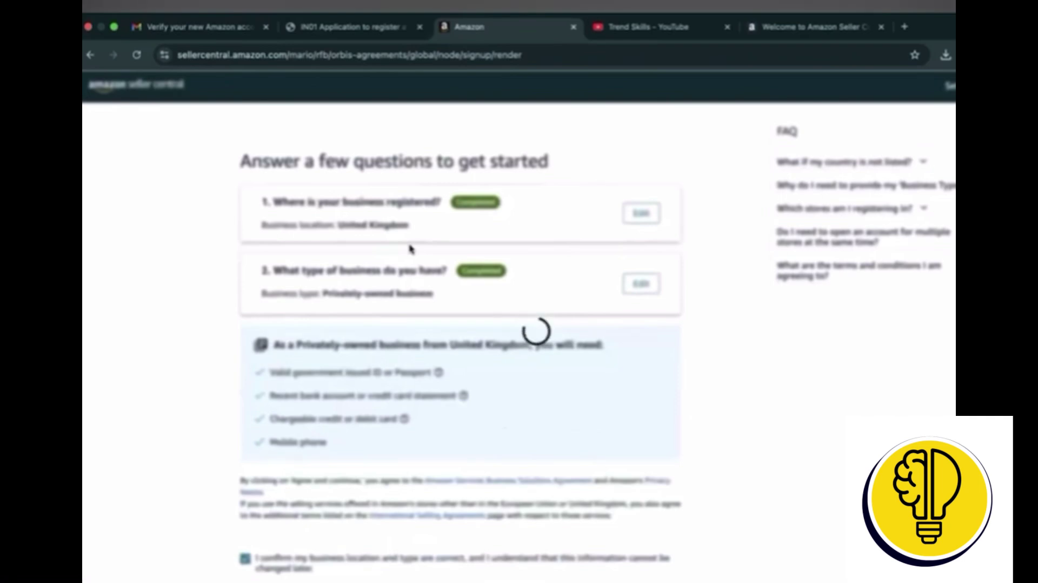
# Submit the business information and decline Chrome's offer to save the address.
pyautogui.scroll(-2, 410, 248)
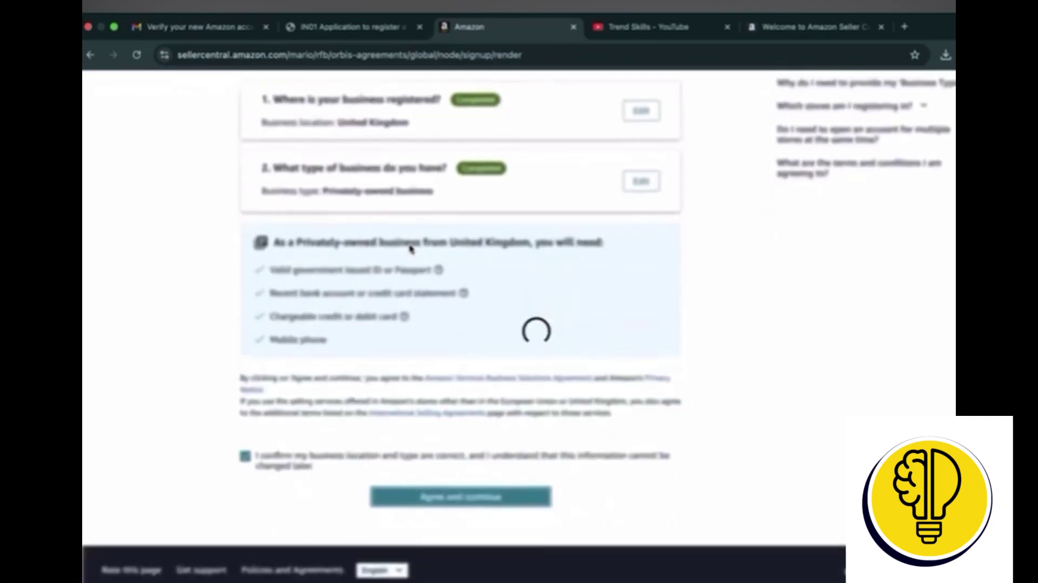
pyautogui.scroll(2, 410, 249)
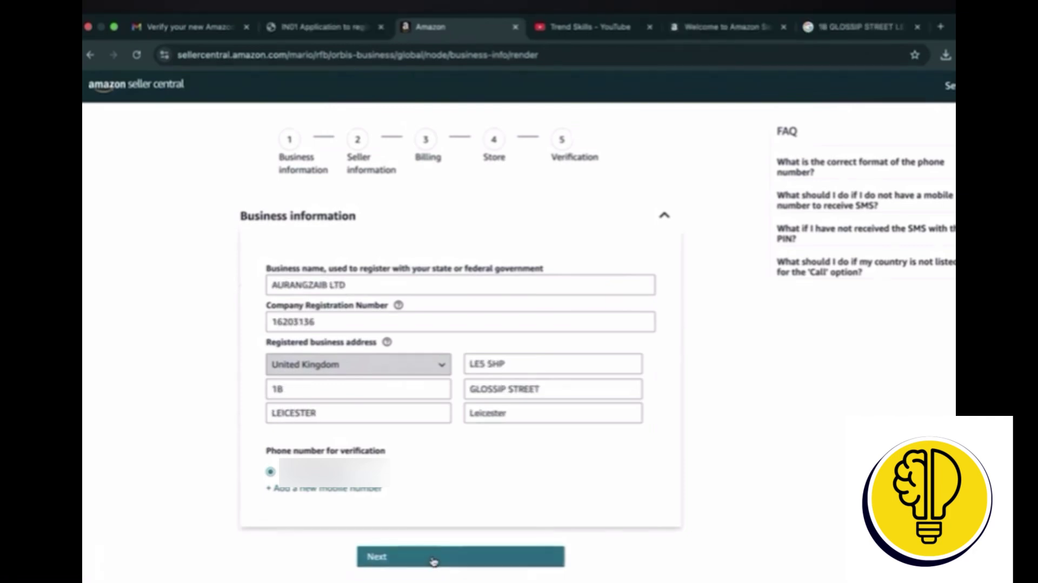
pyautogui.click(432, 557)
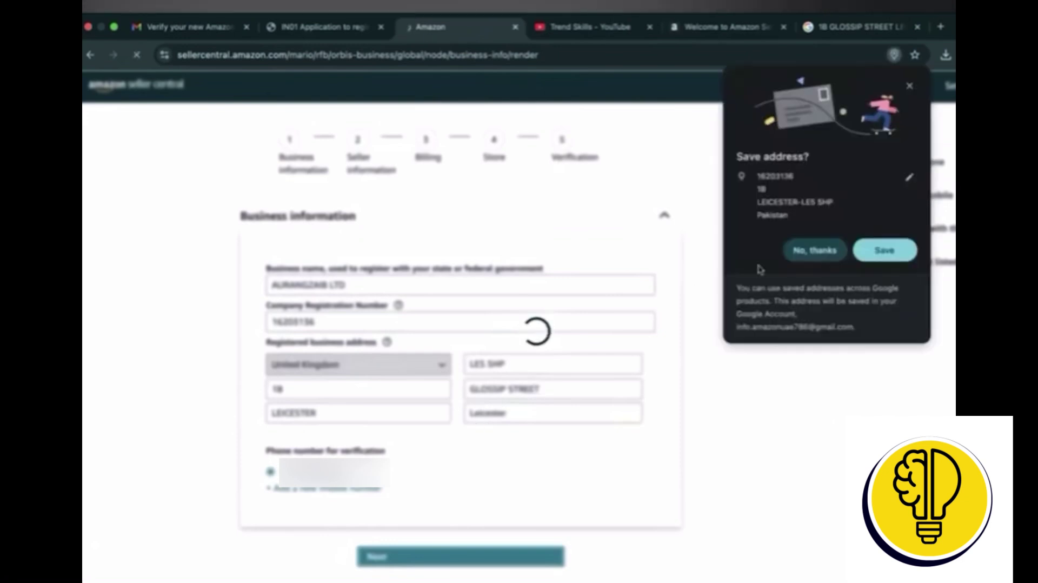
pyautogui.click(815, 249)
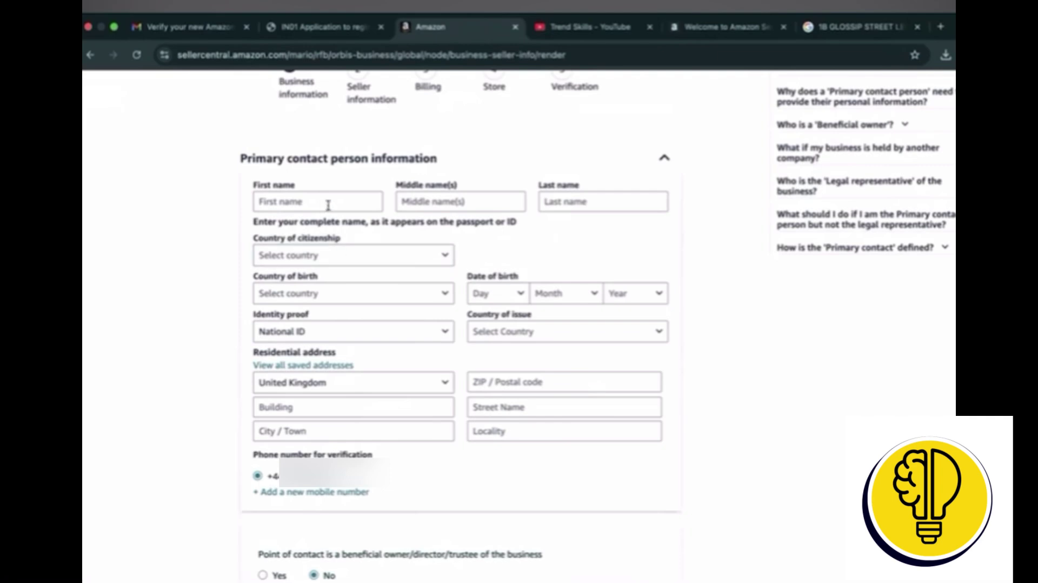
# Fill in the contact's first name and set citizenship and country of birth to Pakistan.
pyautogui.click(328, 204)
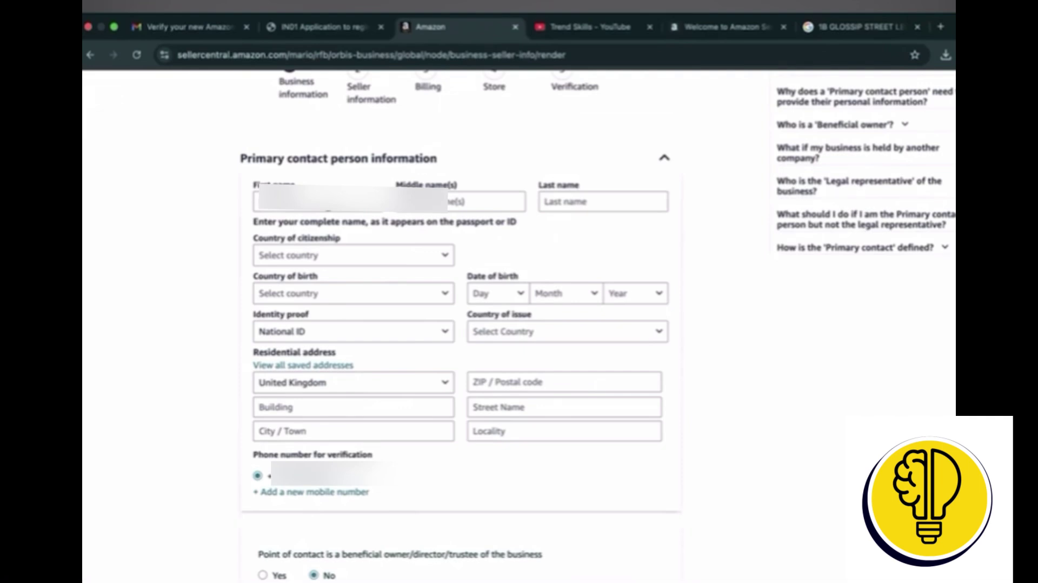
pyautogui.click(256, 201)
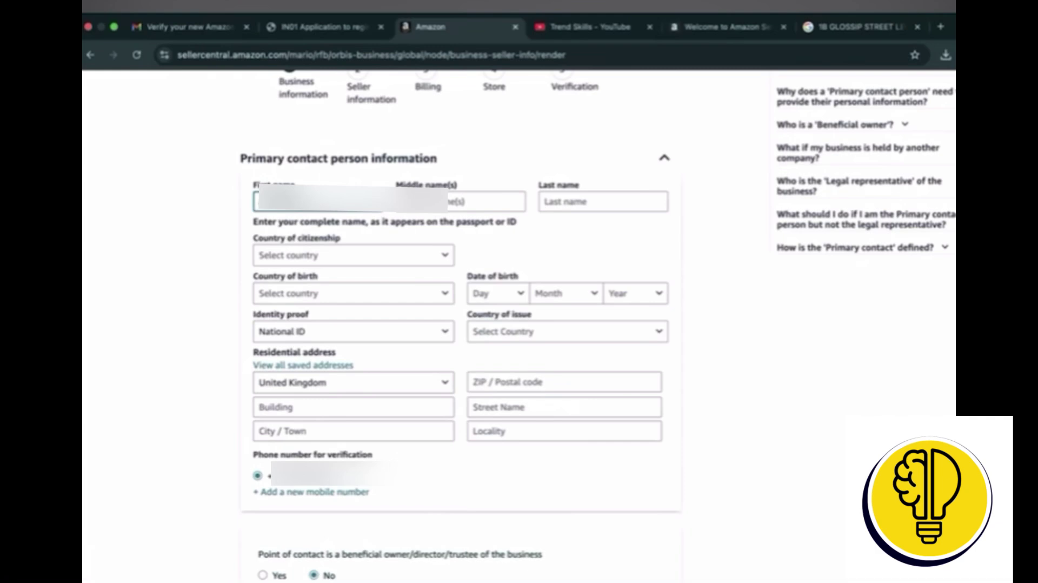
pyautogui.click(507, 254)
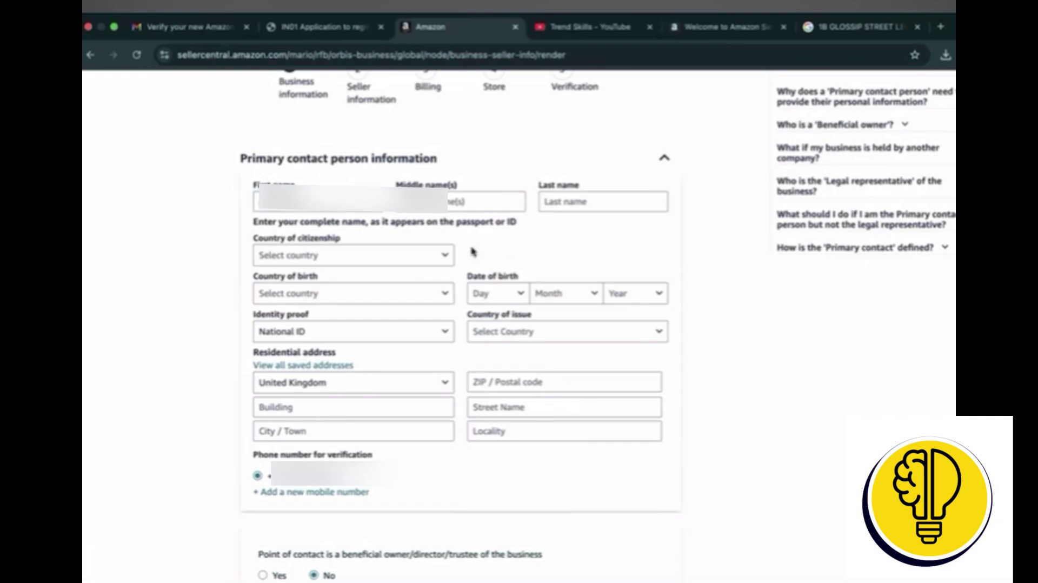
pyautogui.click(380, 262)
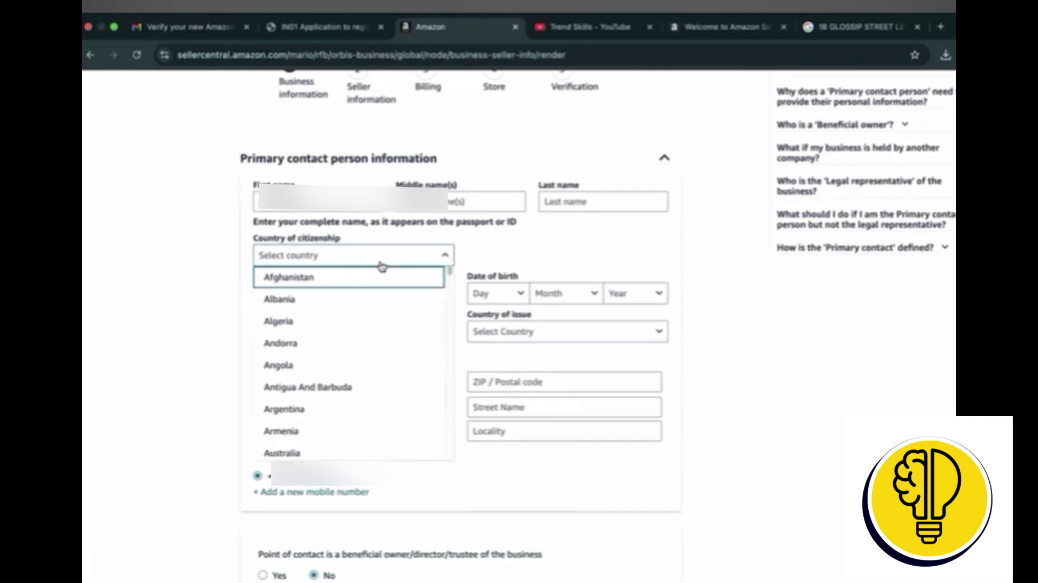
pyautogui.press('p')
pyautogui.press('Return')
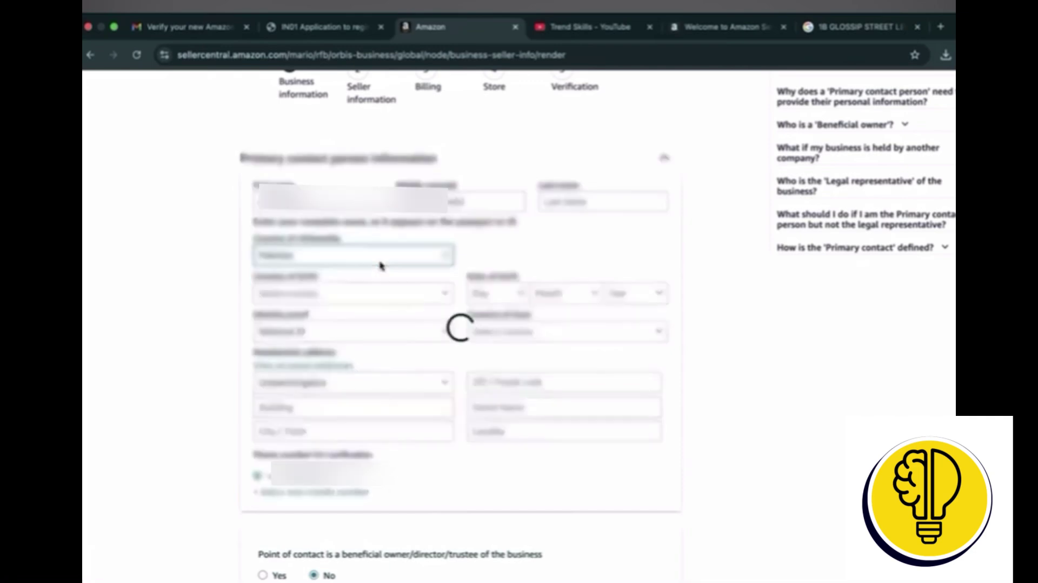
pyautogui.click(377, 298)
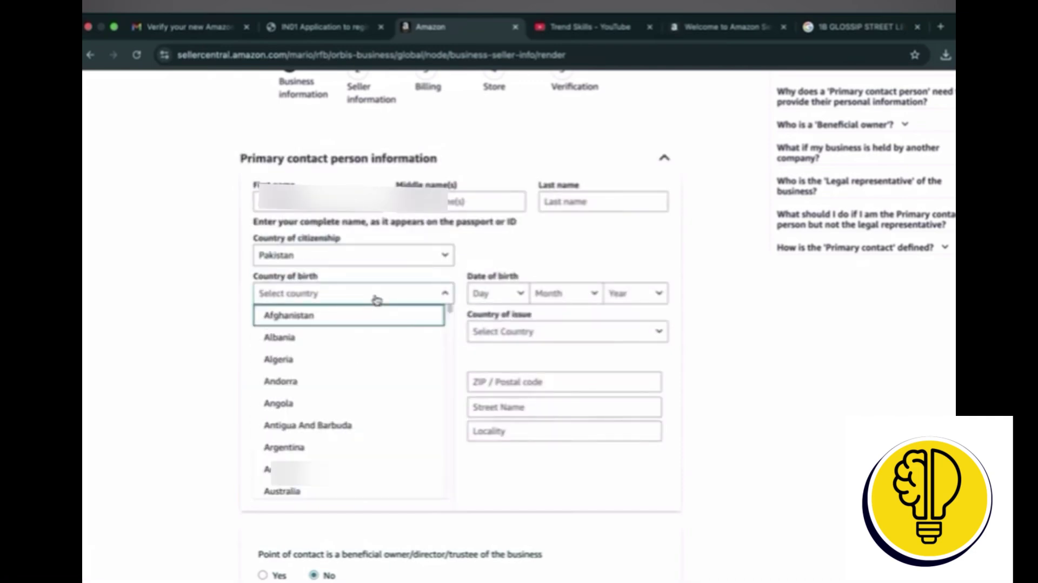
pyautogui.press('p')
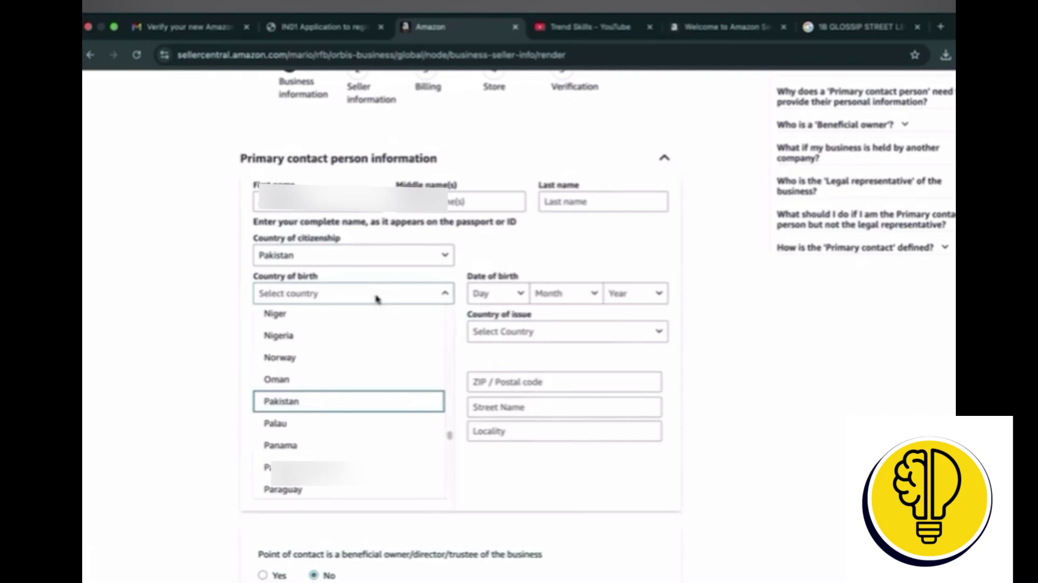
pyautogui.press('Return')
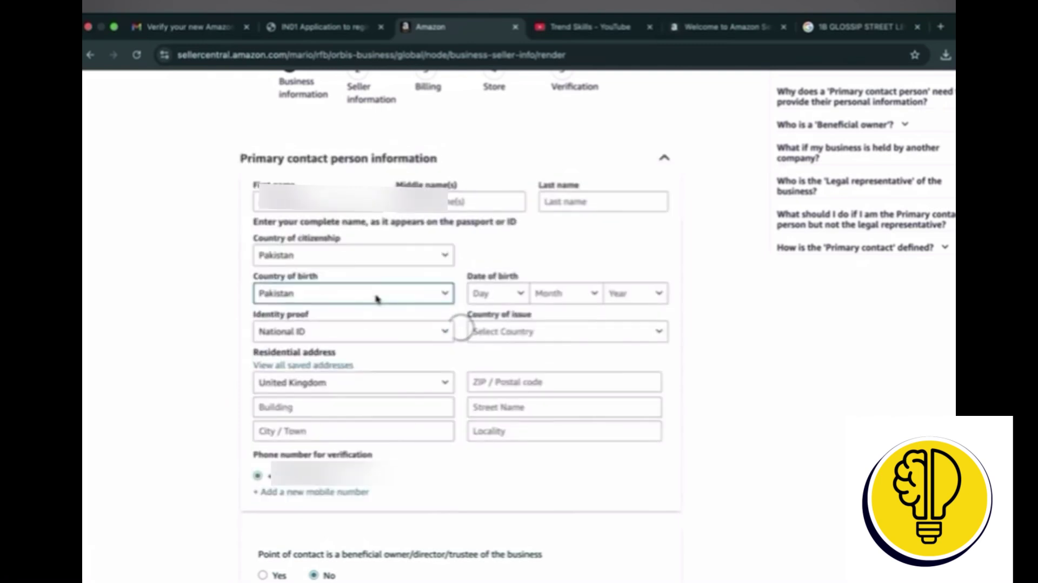
pyautogui.click(495, 295)
pyautogui.scroll(-3, 493, 404)
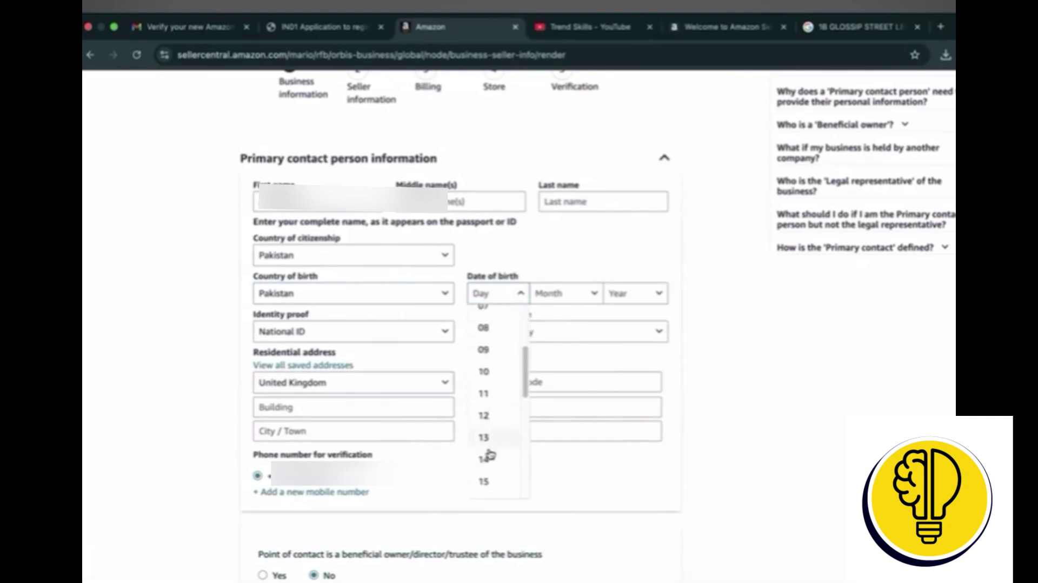
pyautogui.click(491, 480)
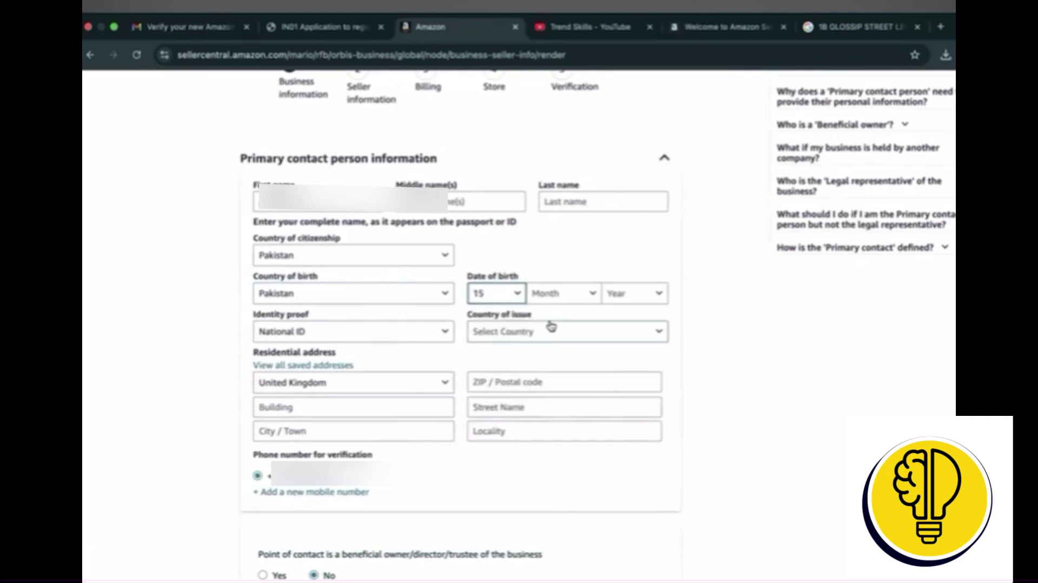
pyautogui.click(557, 295)
pyautogui.scroll(-2, 557, 389)
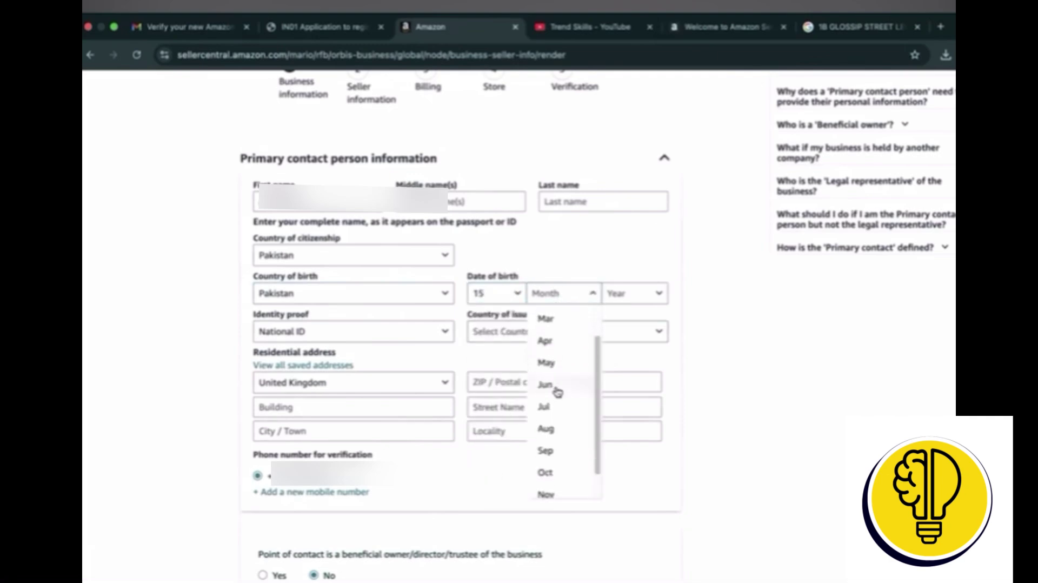
pyautogui.click(559, 345)
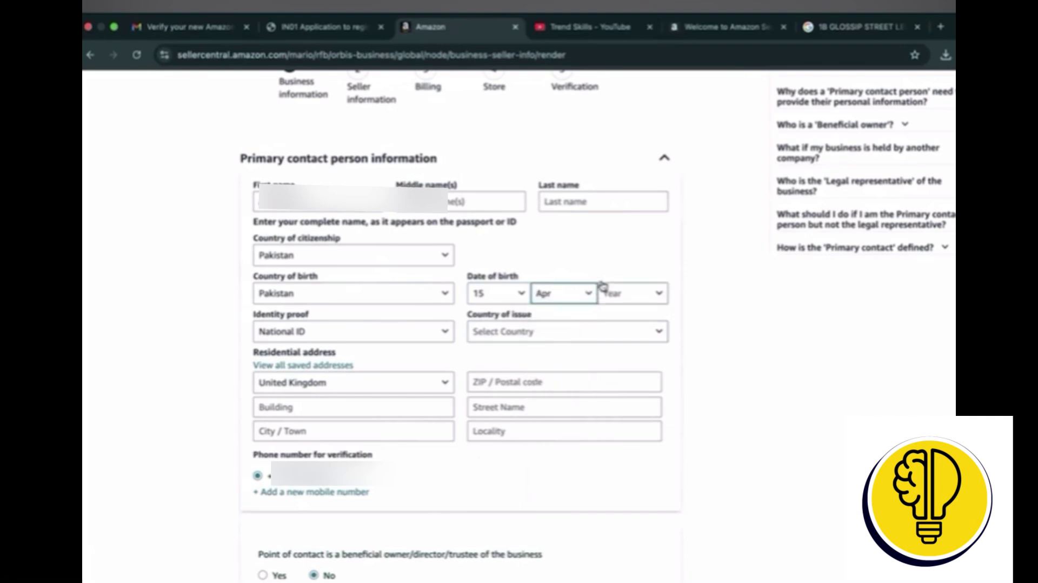
pyautogui.click(634, 293)
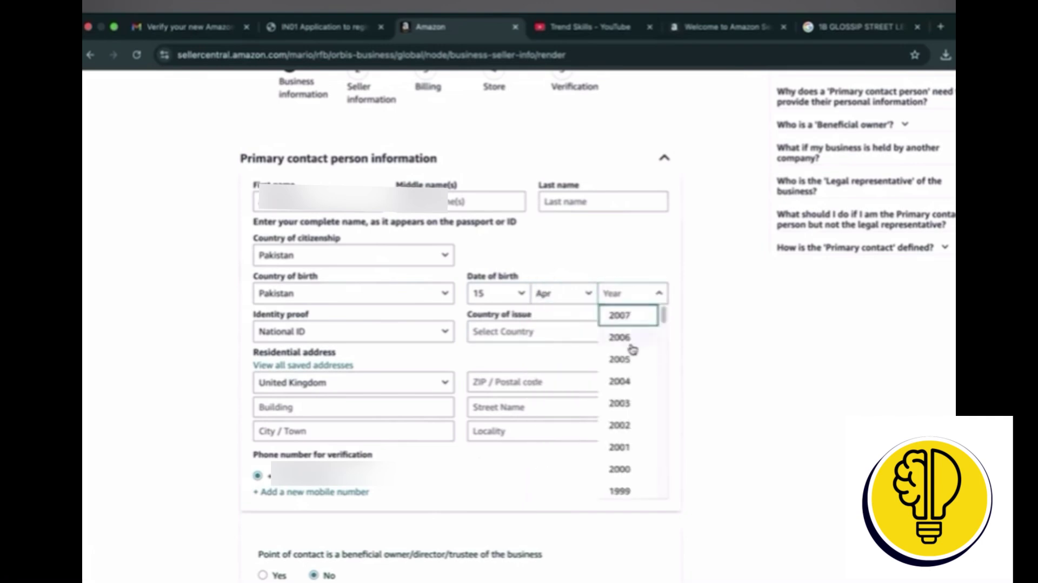
pyautogui.click(629, 468)
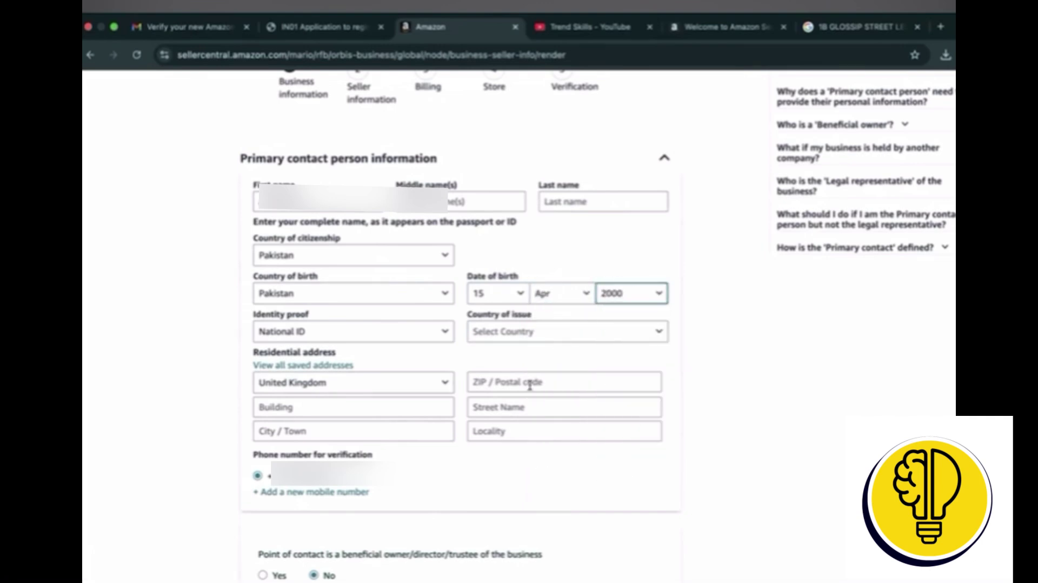
# Choose Passport as the proof of identity.
pyautogui.click(423, 338)
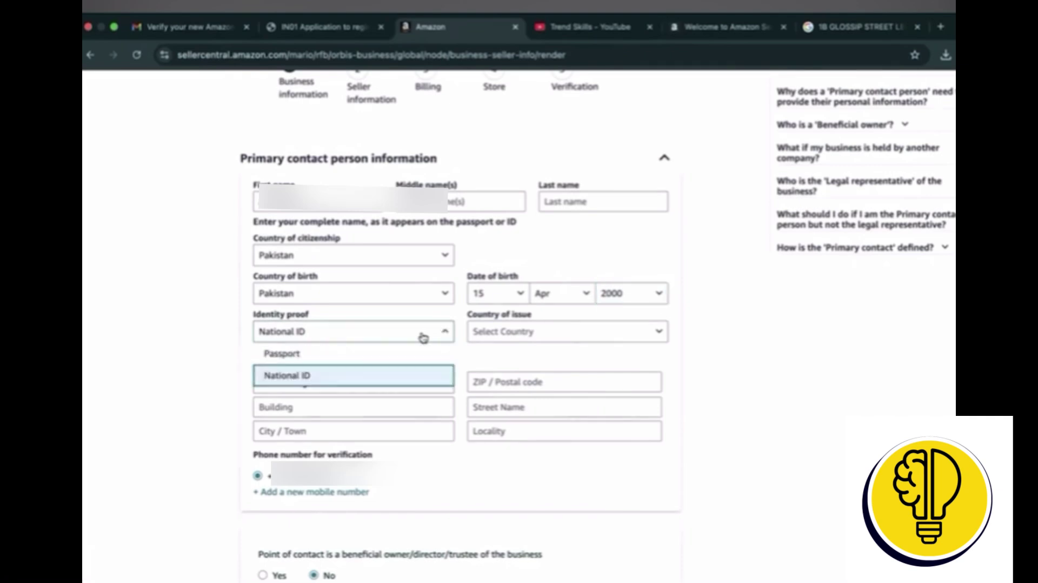
pyautogui.click(353, 357)
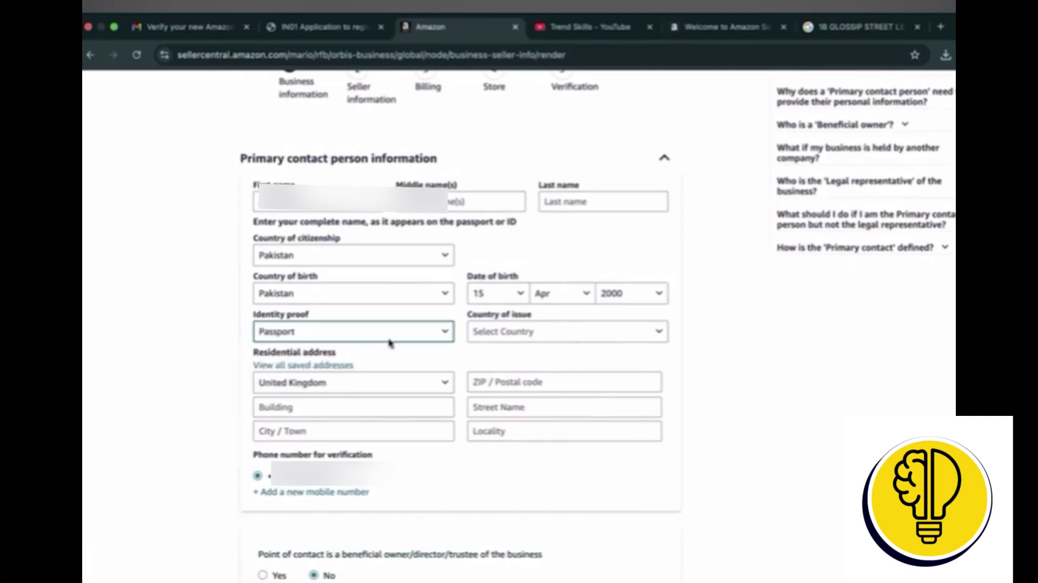
pyautogui.click(509, 337)
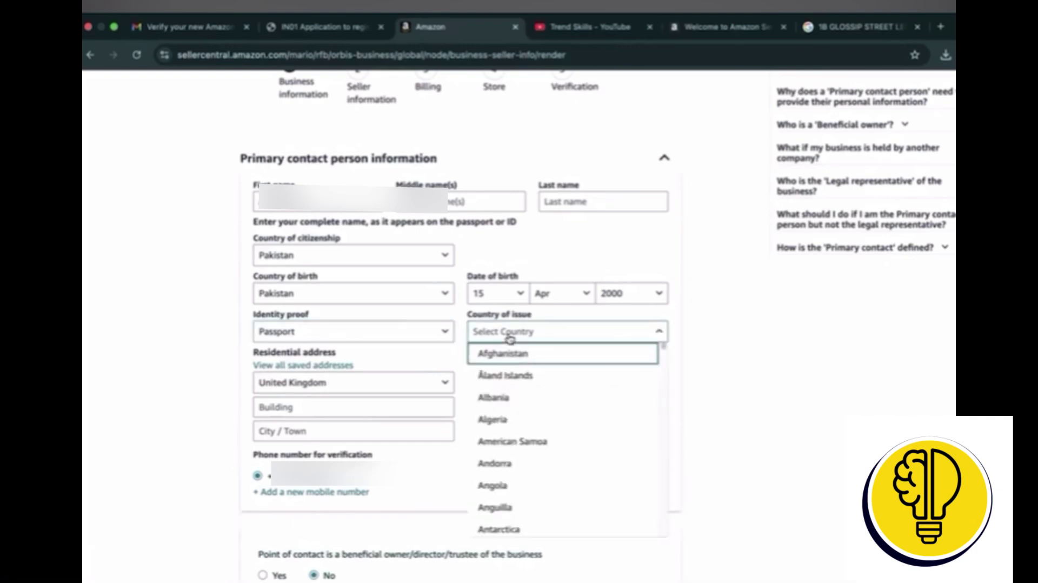
# Set Pakistan as the passport's issuing country and its expiry date to 27 Dec 2028.
pyautogui.press('p')
pyautogui.press('Return')
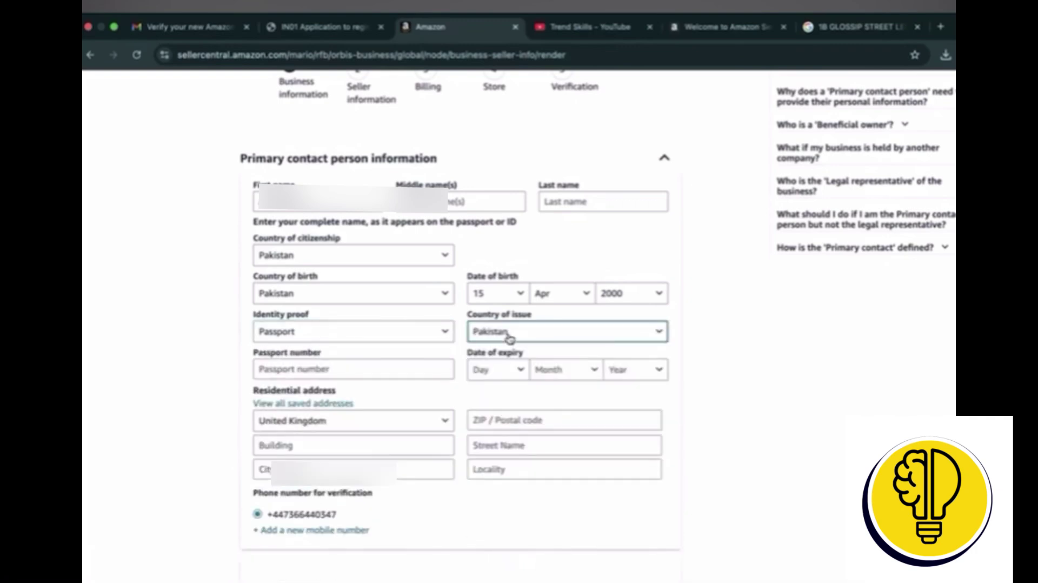
pyautogui.scroll(-2, 510, 338)
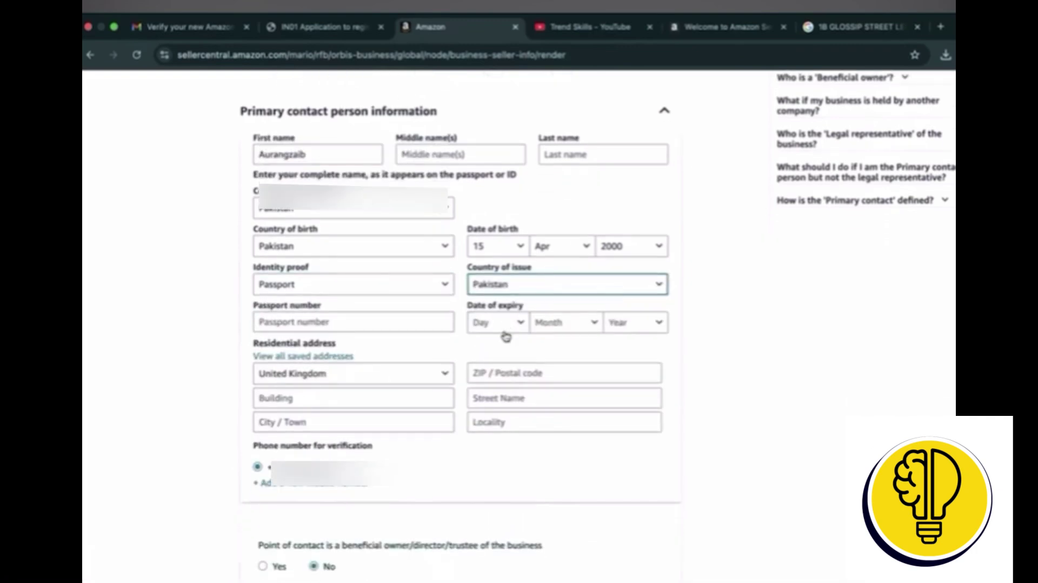
pyautogui.click(502, 323)
pyautogui.scroll(-5, 499, 390)
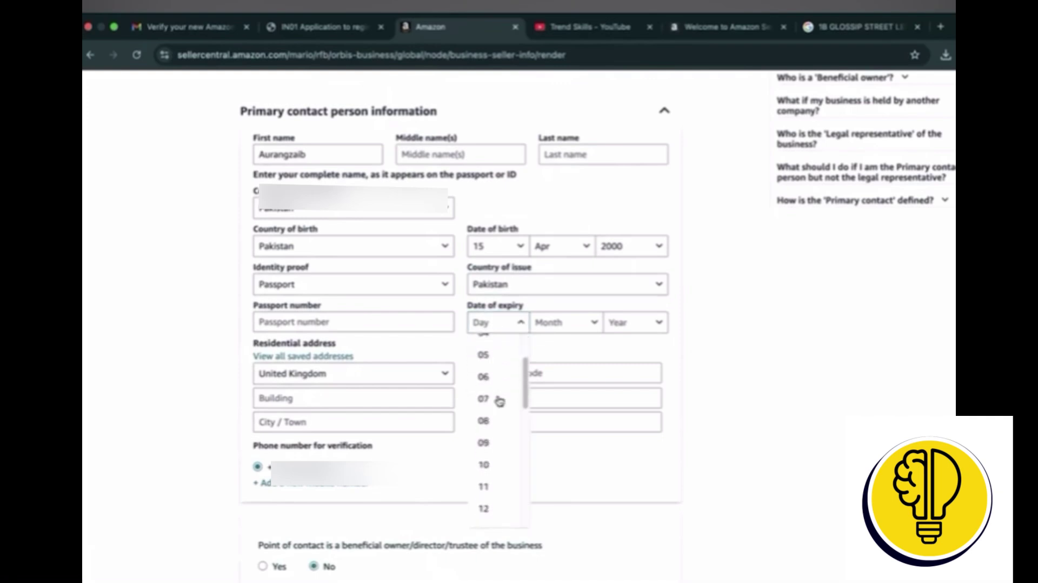
pyautogui.scroll(-4, 499, 400)
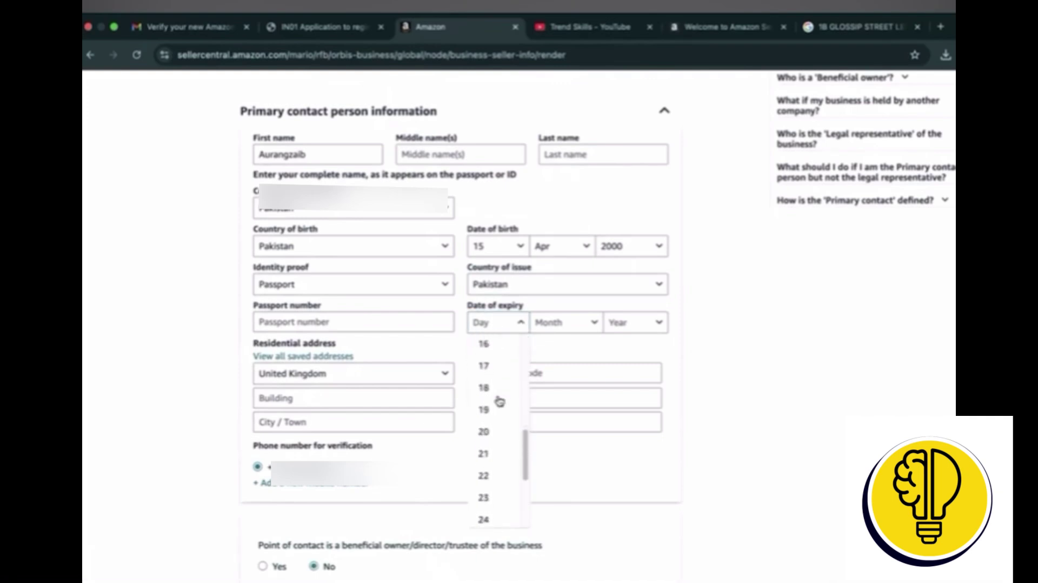
pyautogui.click(492, 438)
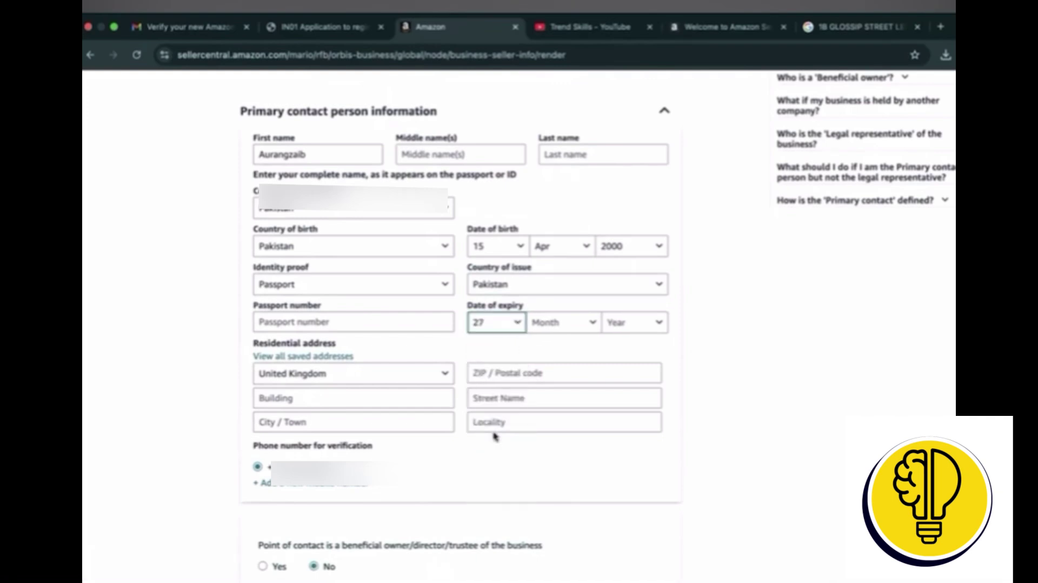
pyautogui.click(564, 327)
pyautogui.scroll(-3, 560, 431)
pyautogui.click(559, 521)
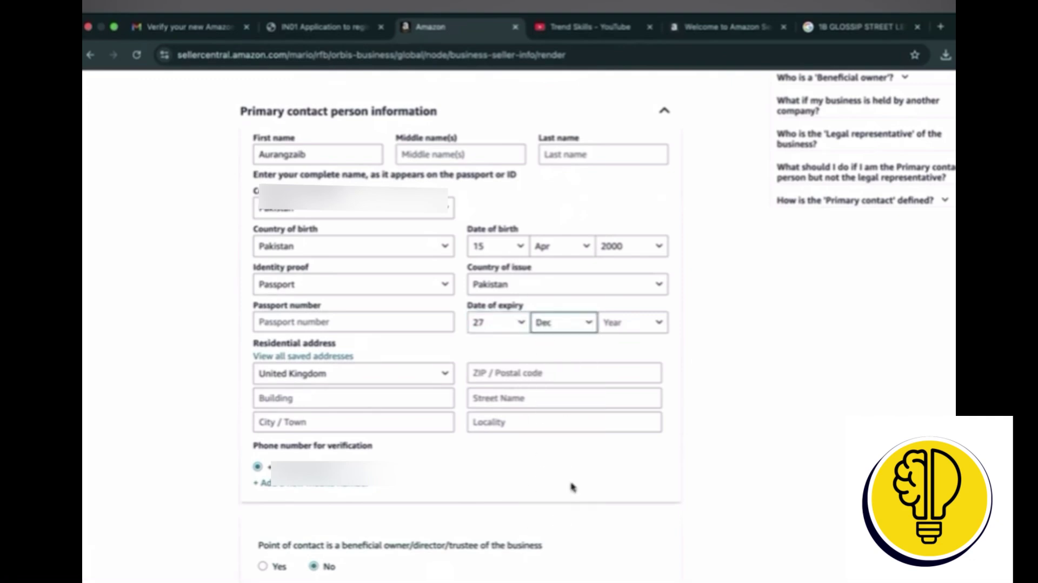
pyautogui.click(632, 326)
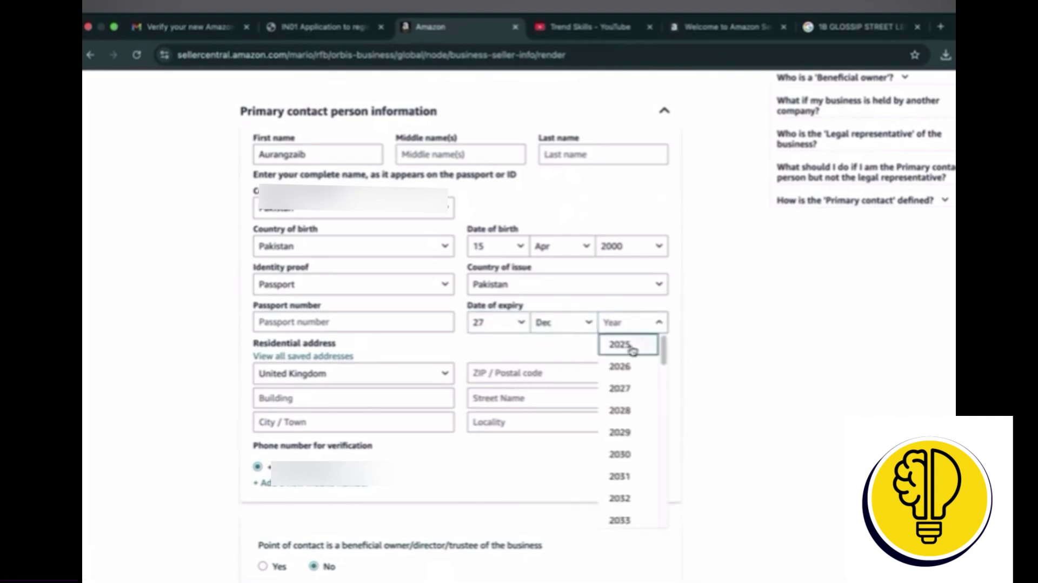
pyautogui.click(636, 412)
pyautogui.scroll(-2, 512, 359)
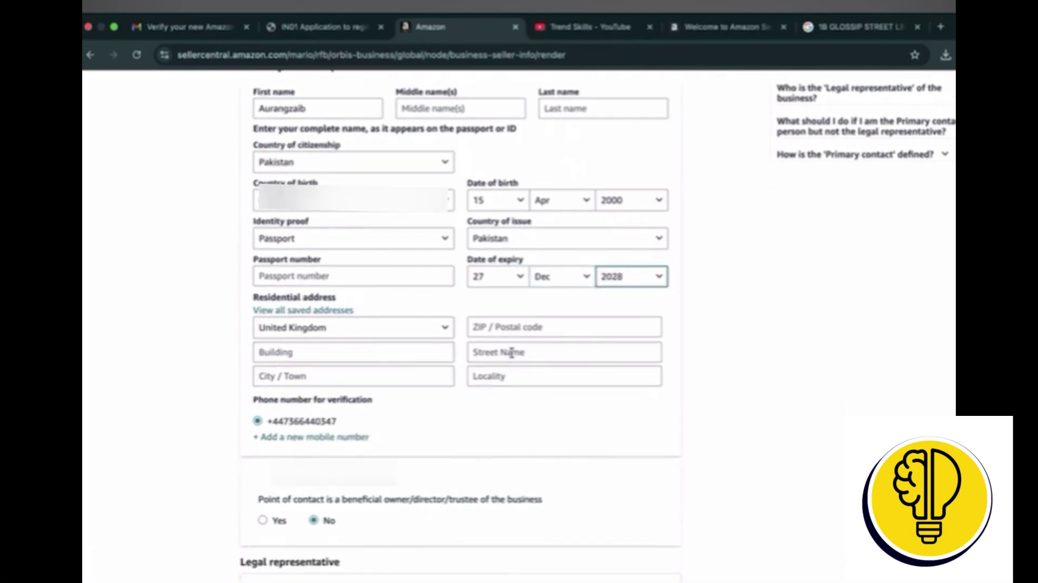
# Choose Pakistan as the residential address country.
pyautogui.click(379, 336)
pyautogui.press('p')
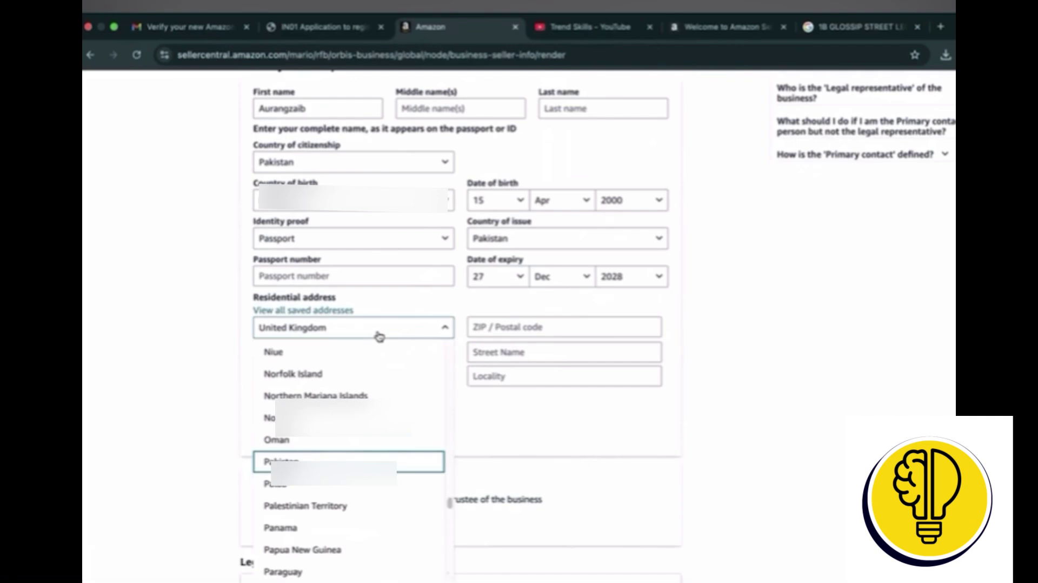
pyautogui.click(301, 461)
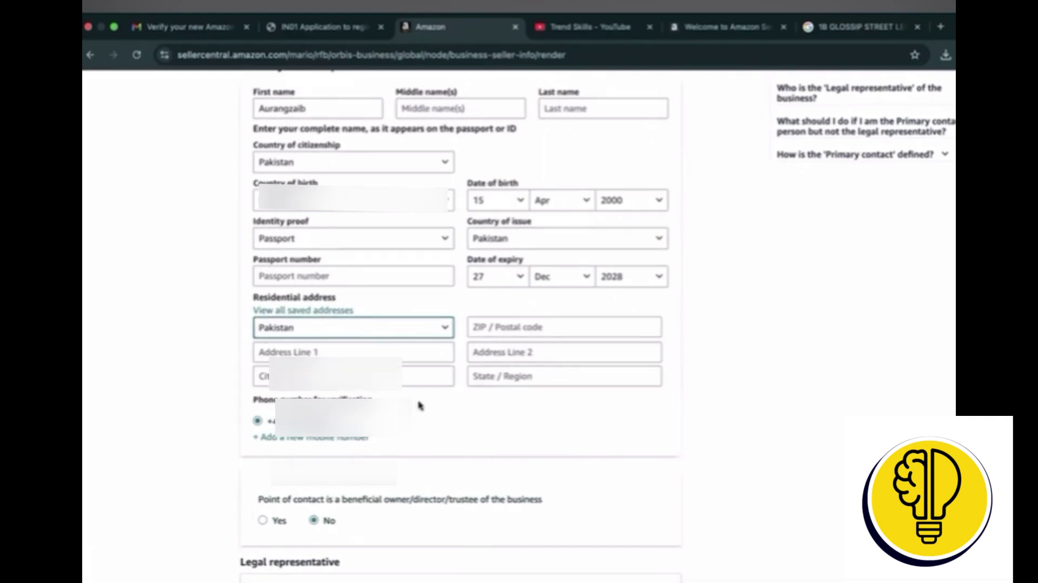
pyautogui.scroll(-1, 419, 405)
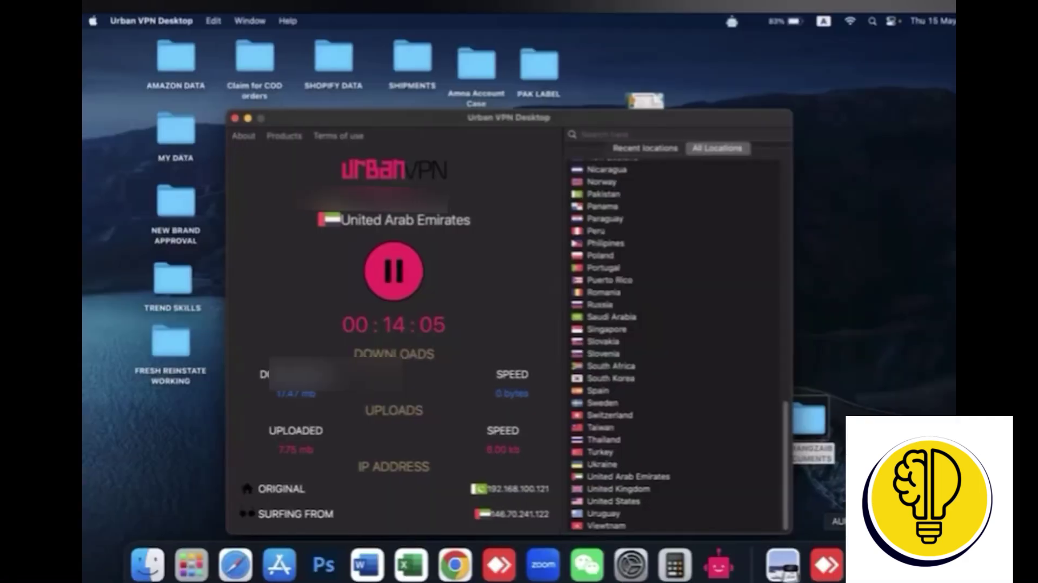
# Open Bank Statment.pdf from the documents folder in Preview and select its address line.
pyautogui.doubleClick(809, 418)
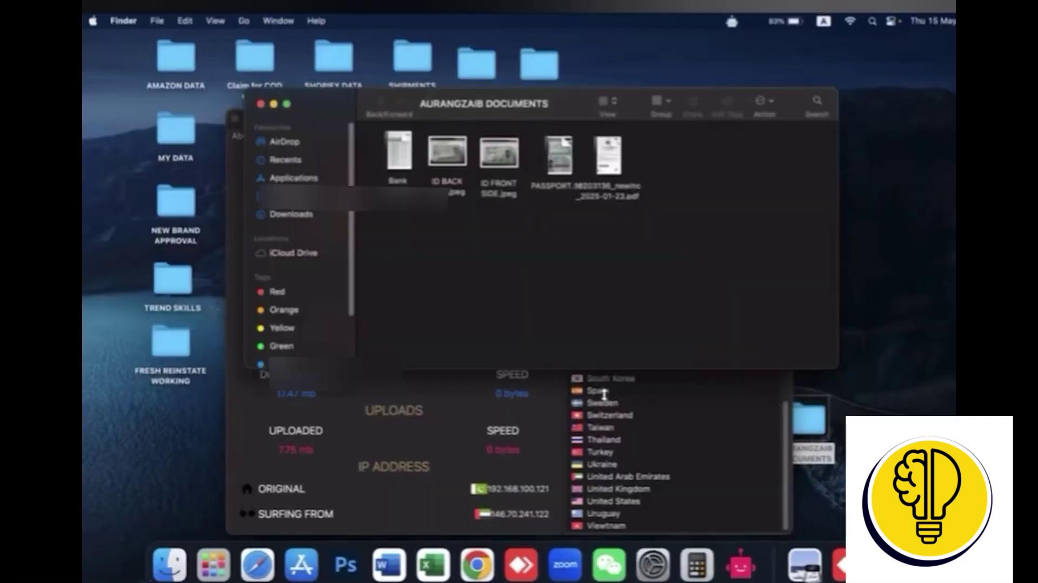
pyautogui.click(400, 168)
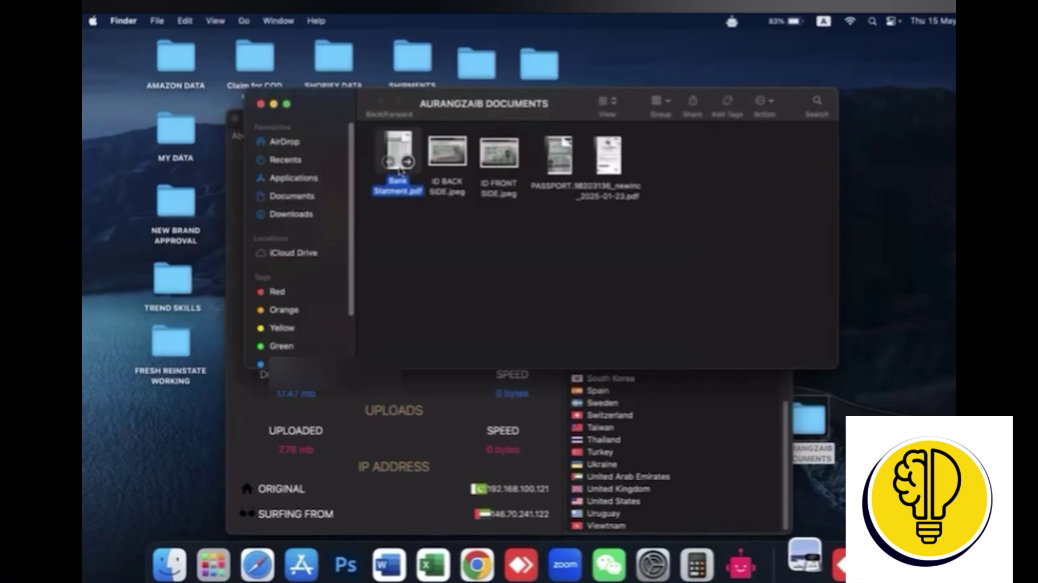
pyautogui.doubleClick(400, 163)
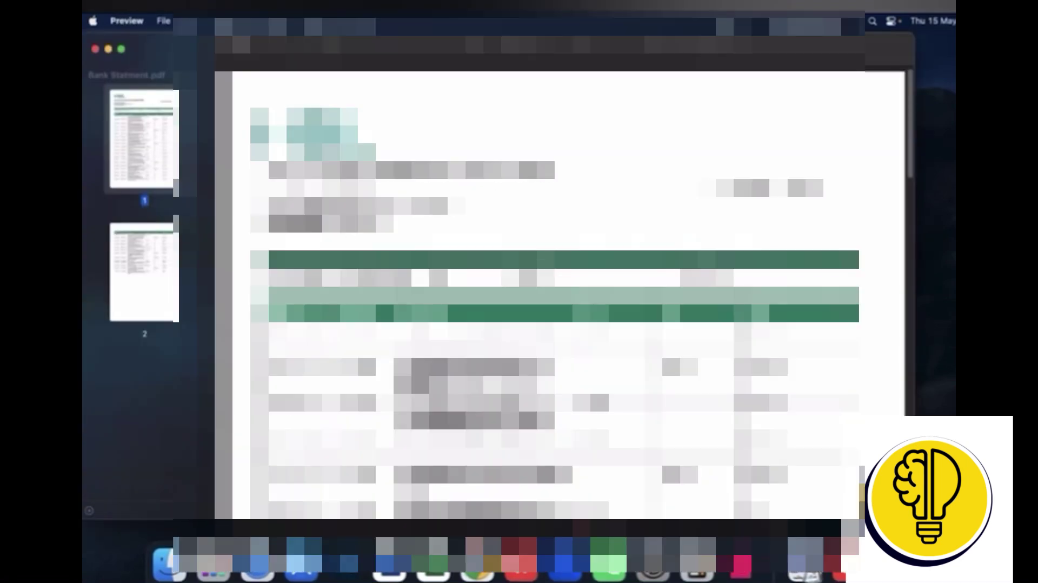
pyautogui.moveTo(266, 206); pyautogui.dragTo(447, 206)
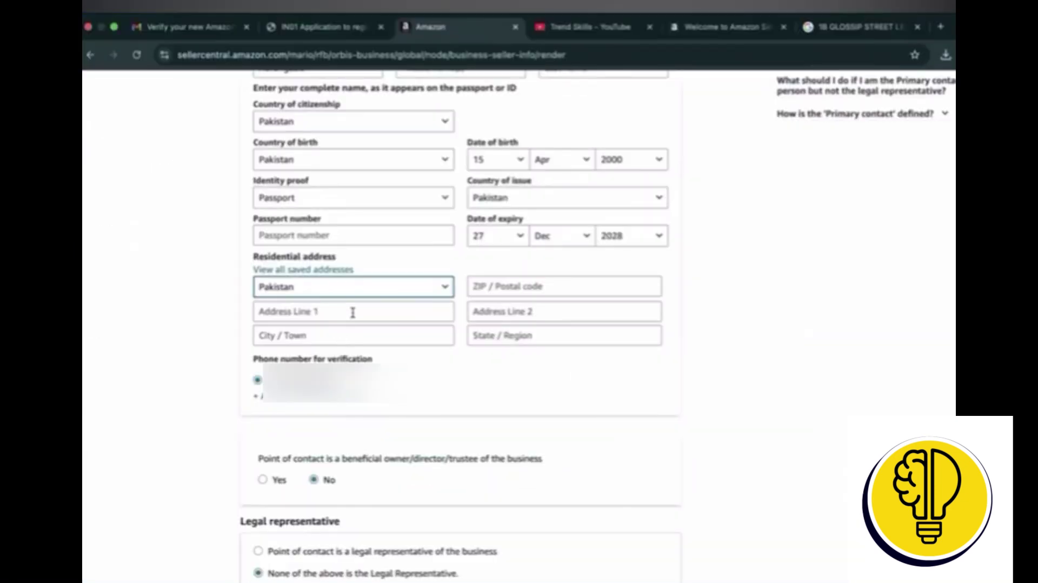
pyautogui.click(342, 315)
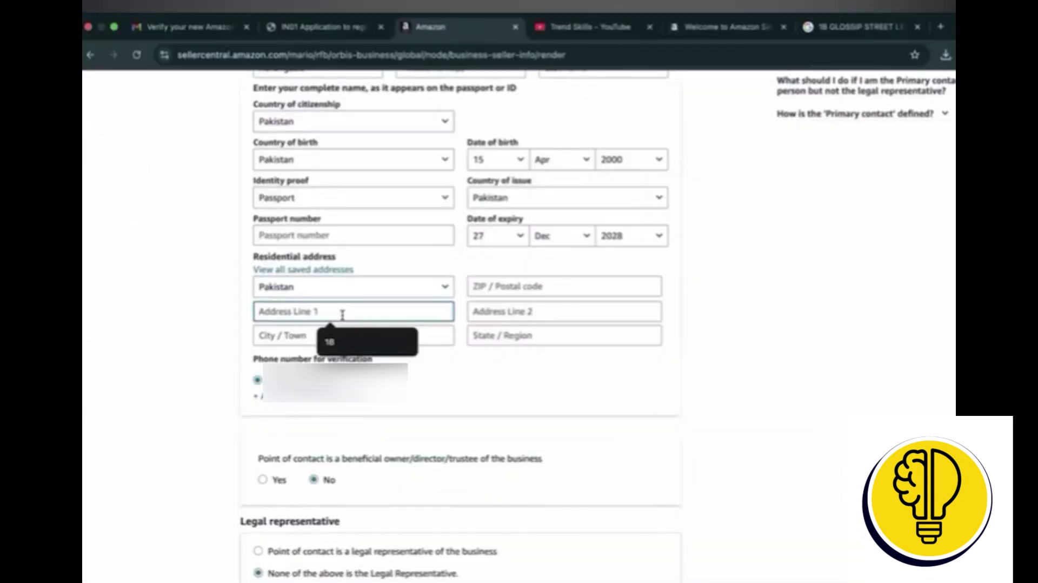
# Paste the address into Address Line 1 and move the city sargodha into City / Town.
pyautogui.press('super+v')
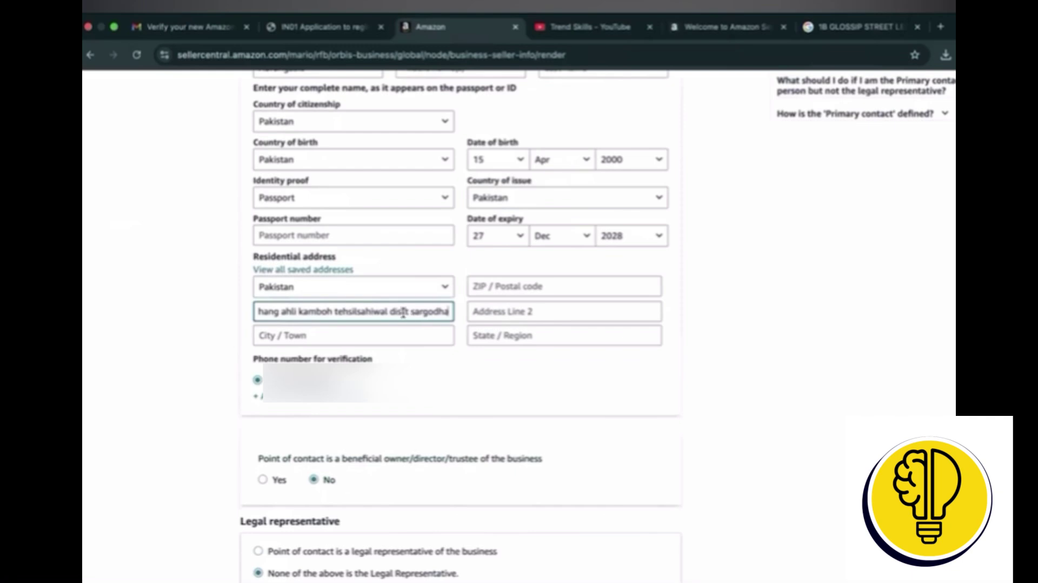
pyautogui.moveTo(410, 312); pyautogui.dragTo(453, 312)
pyautogui.press('super+x')
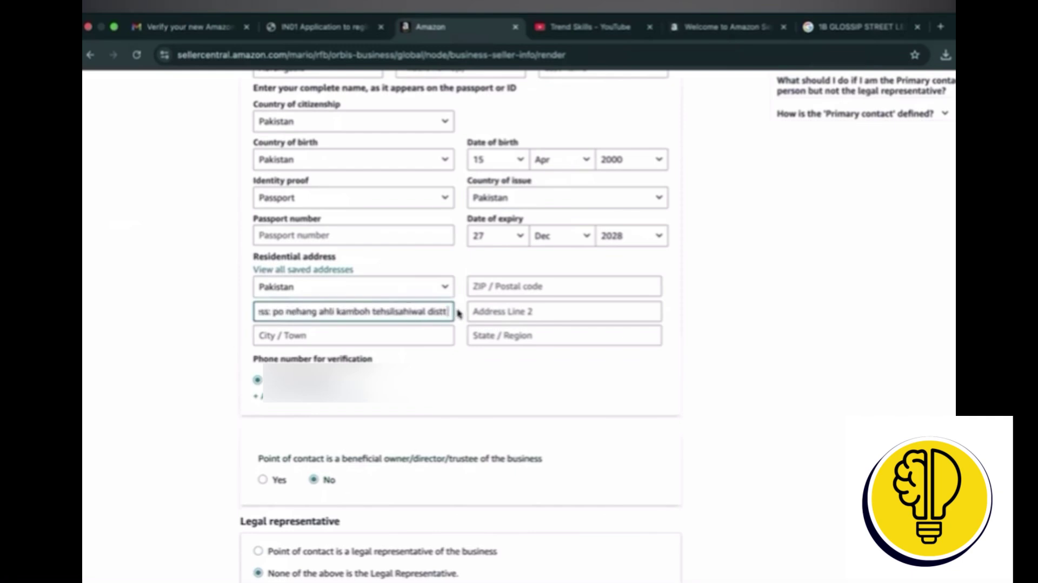
pyautogui.click(344, 341)
pyautogui.press('super+v')
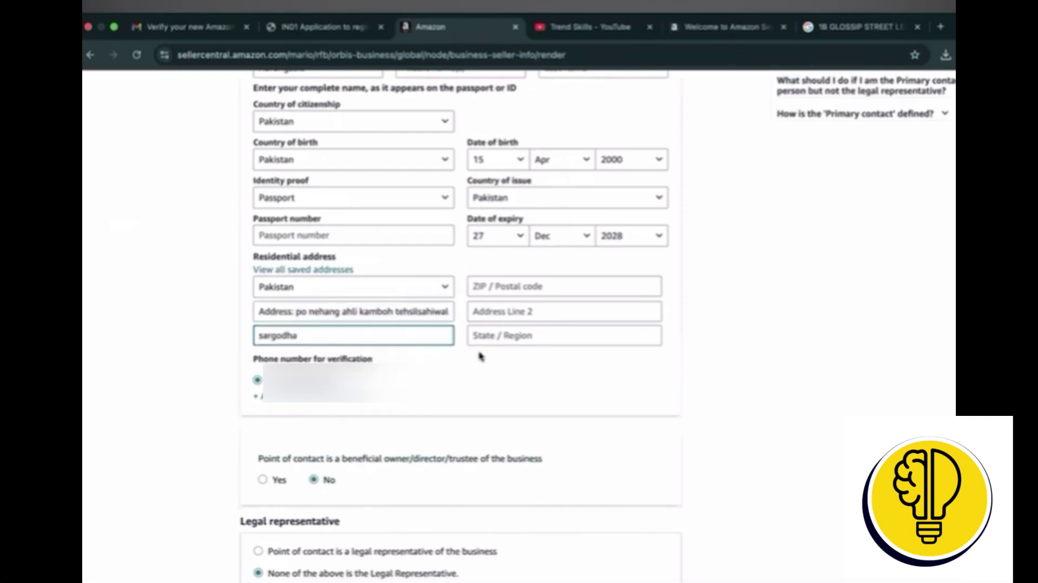
# Put postal code 40100 in the ZIP field, removing it from the State field.
pyautogui.click(511, 342)
pyautogui.write('4')
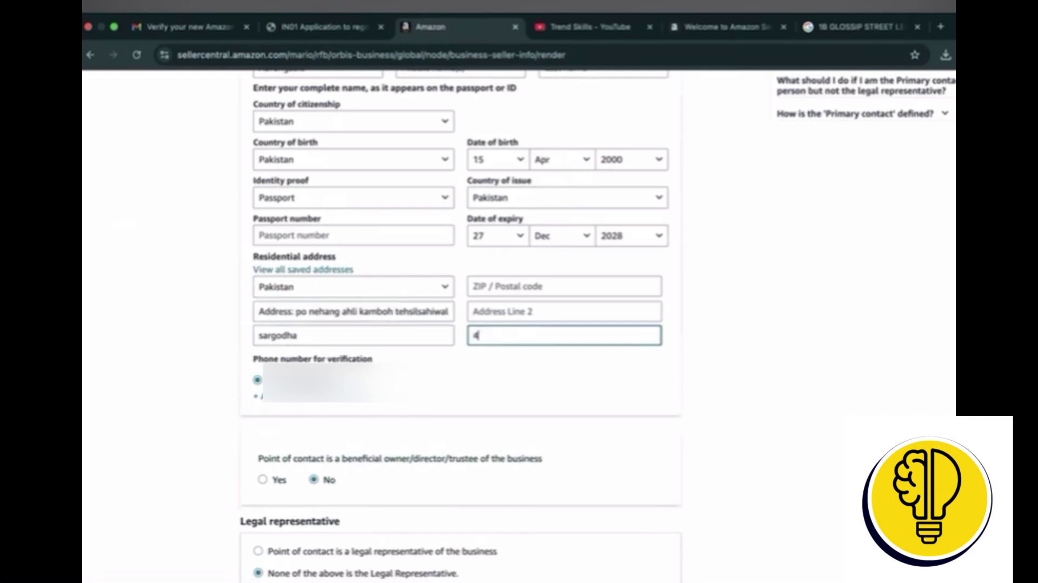
pyautogui.write('0100')
pyautogui.doubleClick(511, 342)
pyautogui.press('super+x')
pyautogui.click(512, 283)
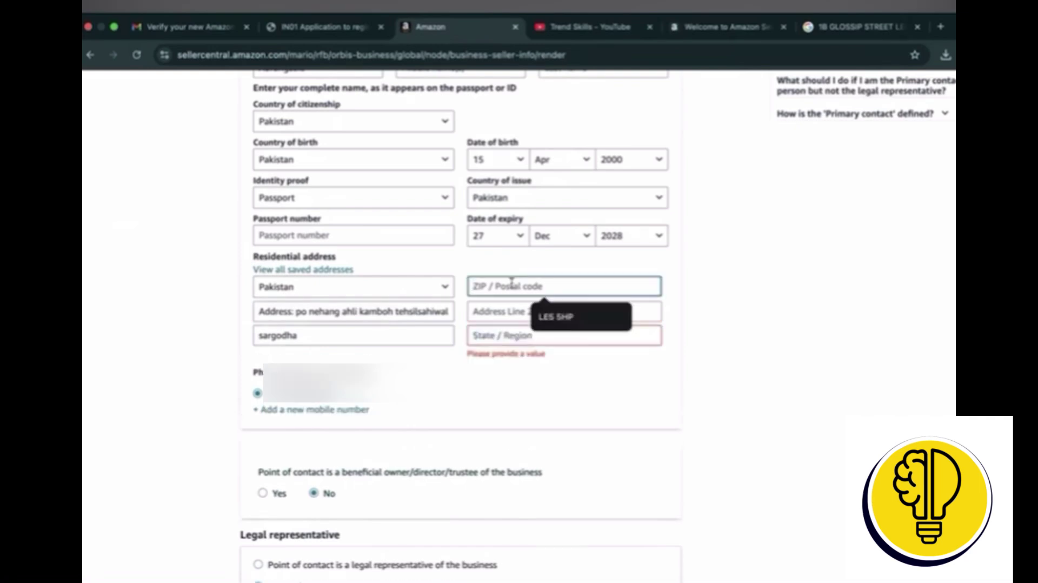
pyautogui.write('40100')
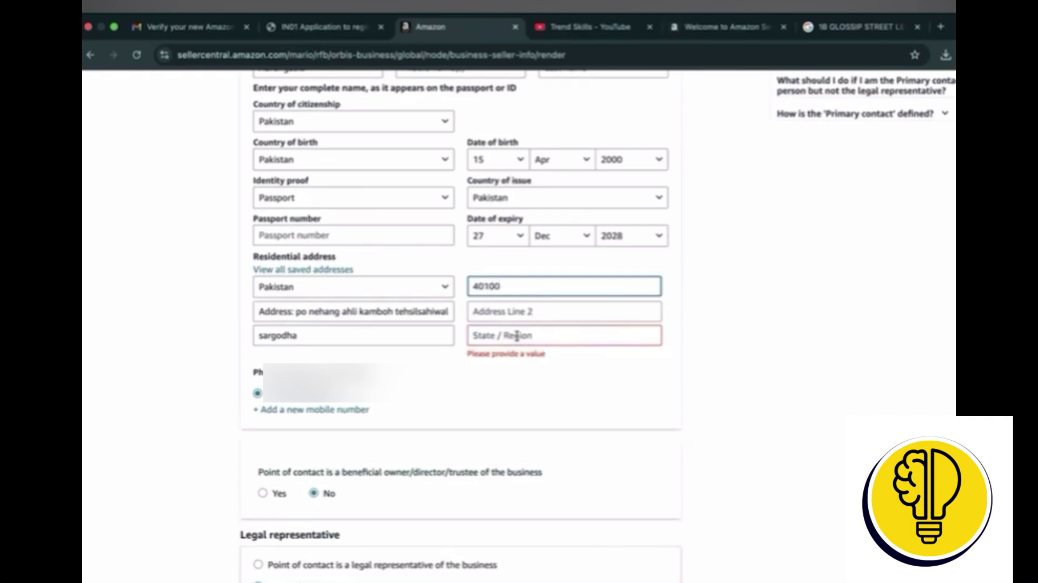
pyautogui.click(515, 336)
# Enter punjab as the state and tick the beneficial-ownership confirmation checkbox.
pyautogui.write('punjab')
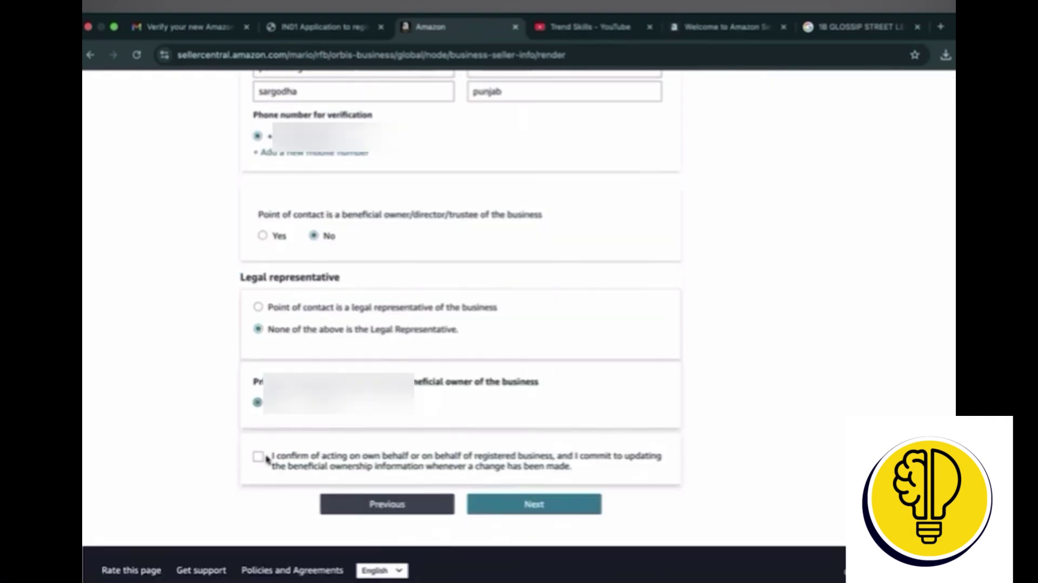
pyautogui.click(258, 450)
pyautogui.scroll(5, 451, 434)
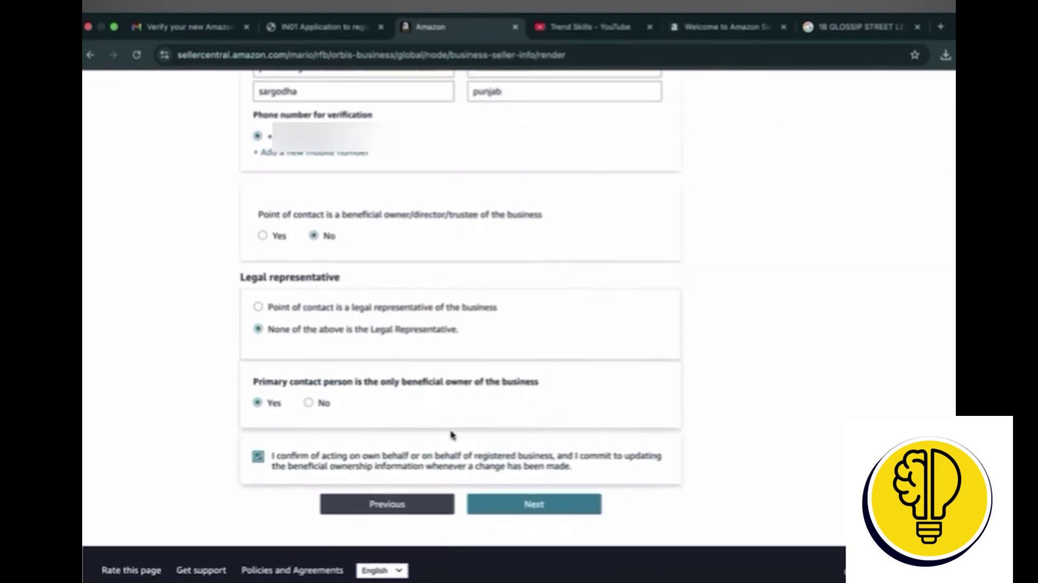
pyautogui.scroll(3, 452, 435)
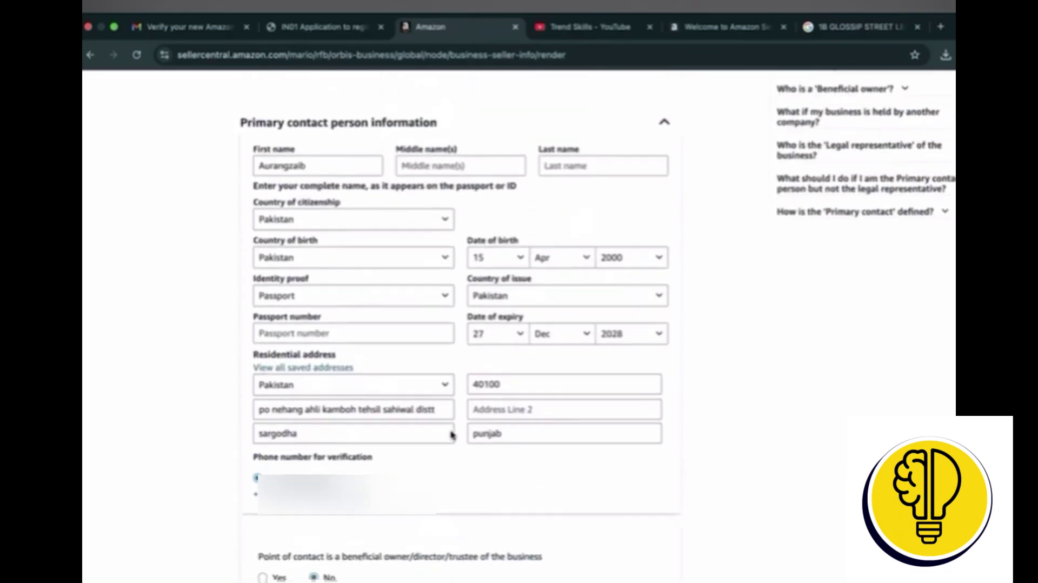
pyautogui.click(336, 343)
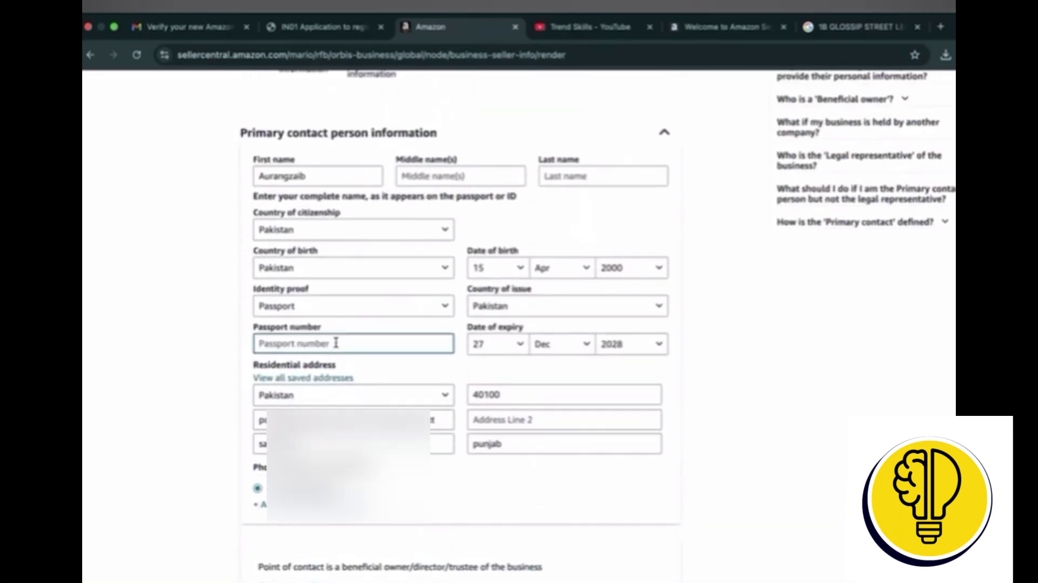
pyautogui.scroll(-6, 336, 343)
pyautogui.scroll(-1, 337, 349)
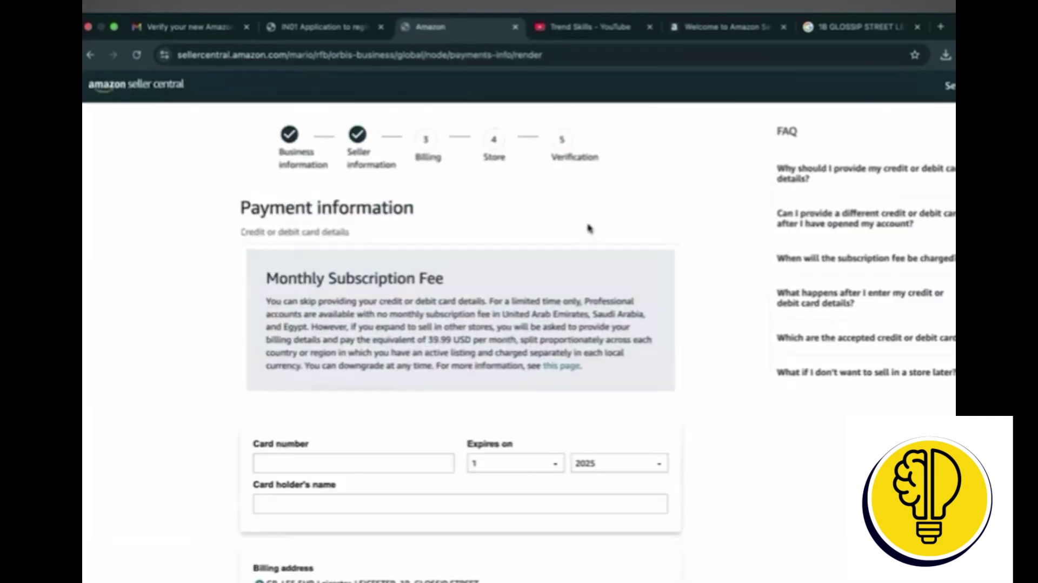
# Use the saved Pakistan address for billing and decline Chrome's save-address prompt.
pyautogui.scroll(-5, 590, 228)
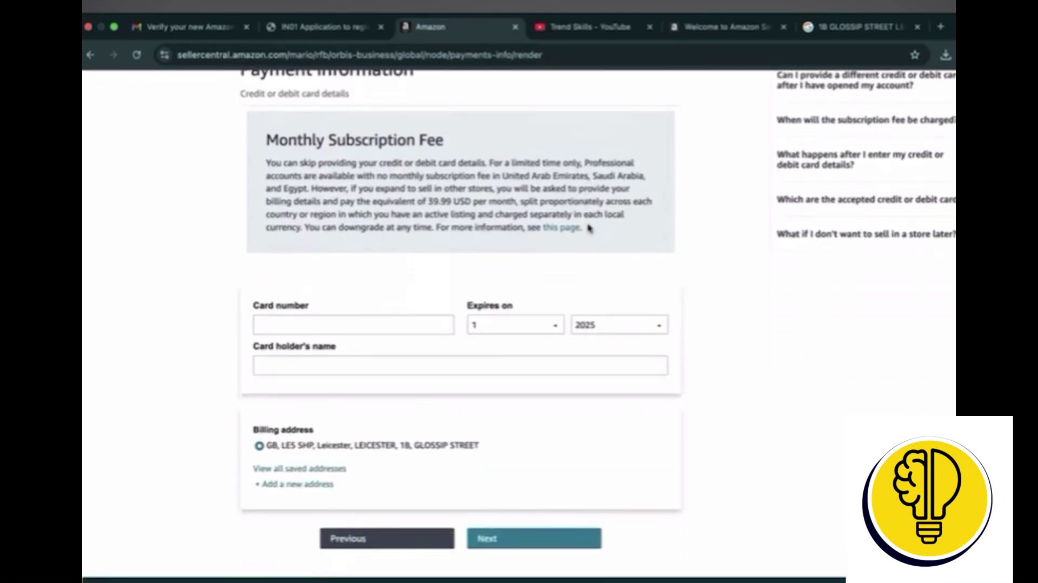
pyautogui.scroll(1, 589, 228)
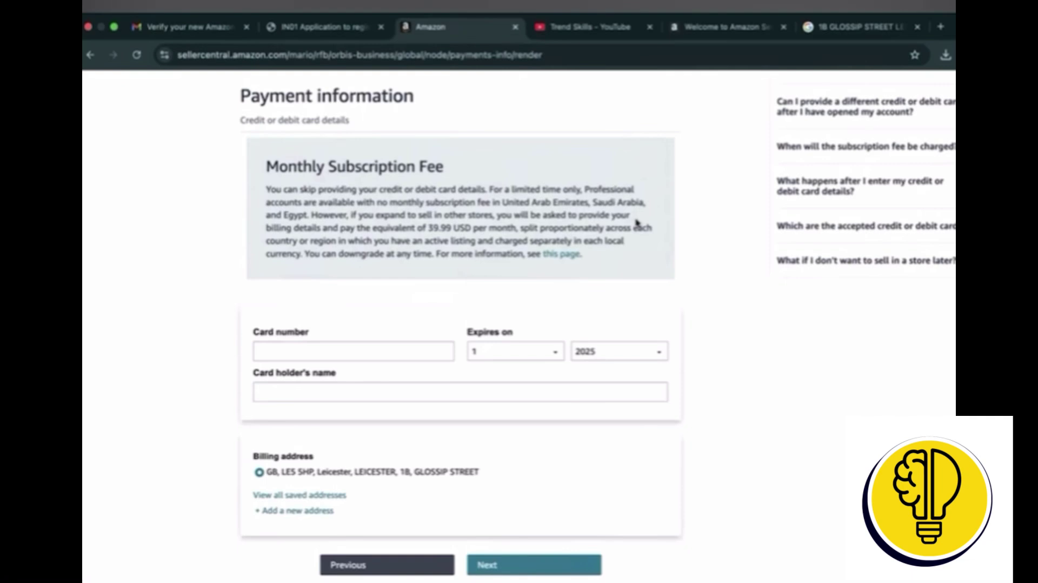
pyautogui.click(299, 495)
pyautogui.click(469, 317)
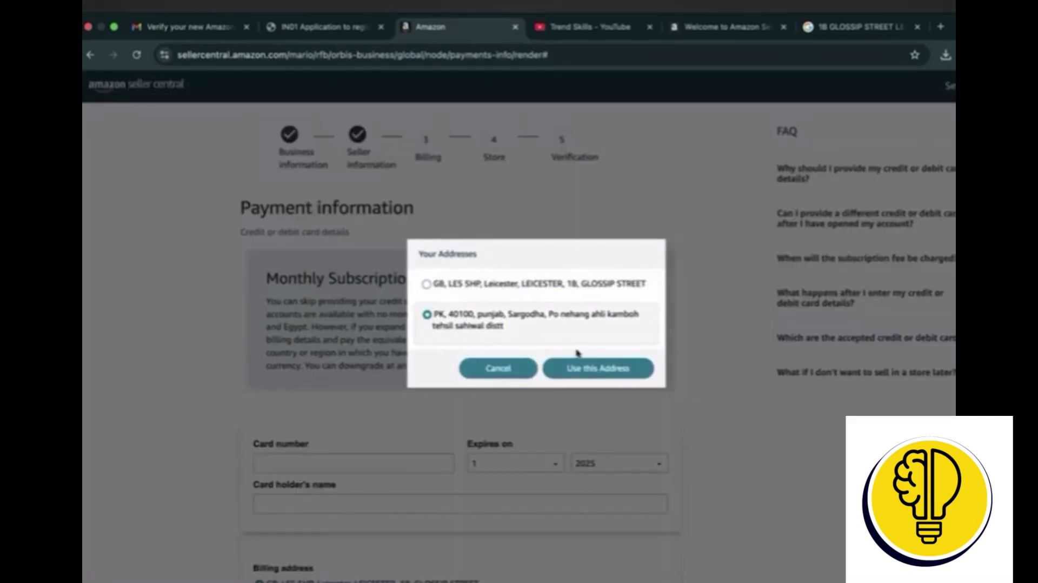
pyautogui.click(587, 369)
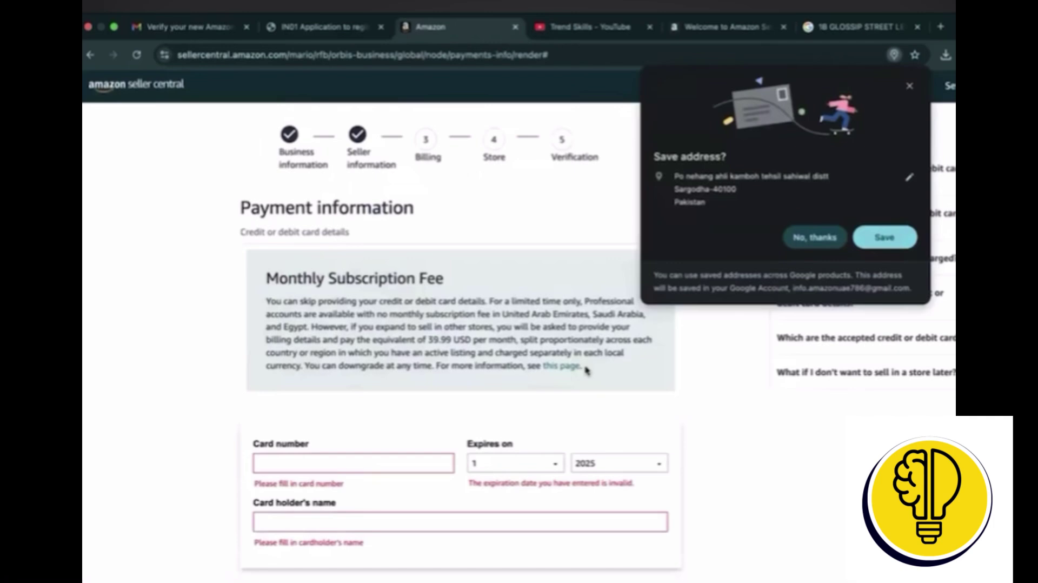
pyautogui.click(826, 241)
pyautogui.scroll(-4, 658, 359)
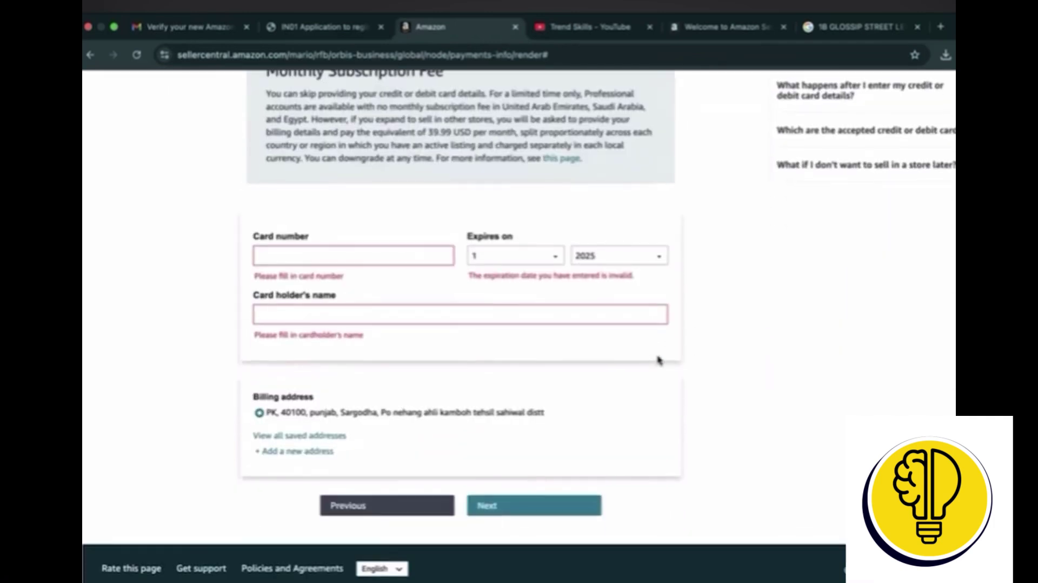
pyautogui.scroll(4, 658, 359)
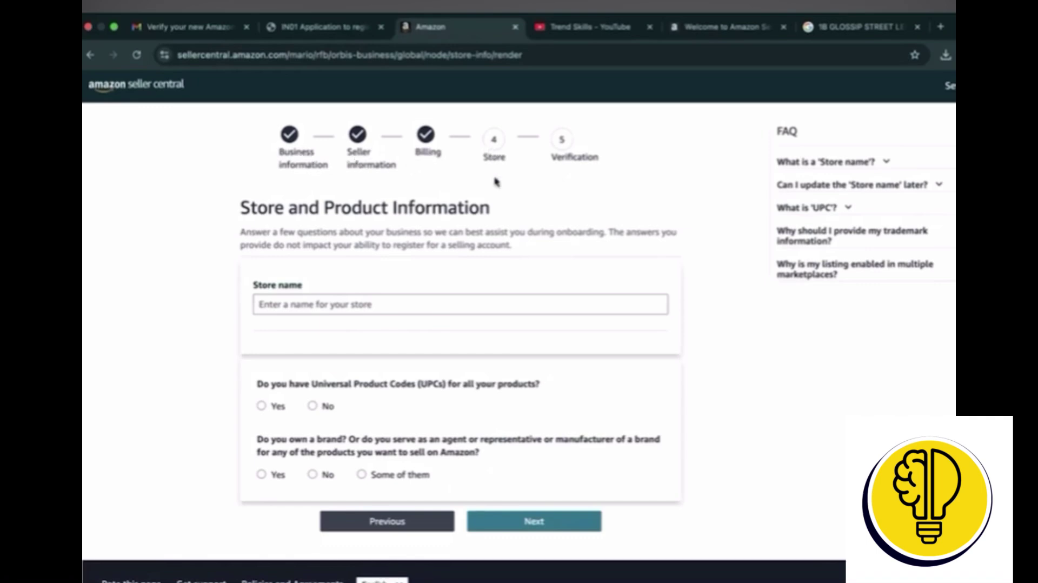
# Answer No to the UPC question, then move to the Store name field.
pyautogui.scroll(-1, 496, 212)
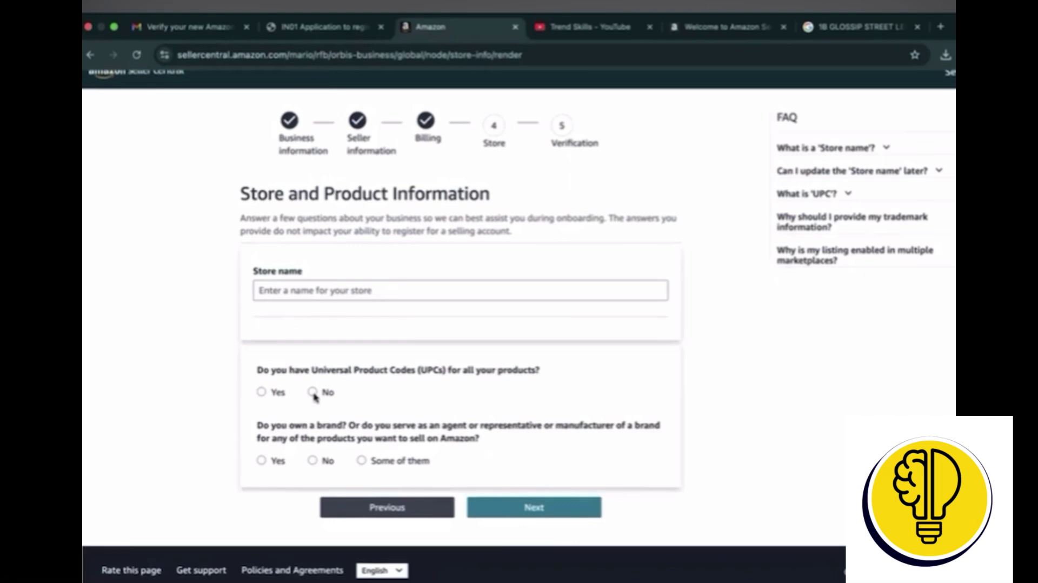
pyautogui.click(314, 394)
pyautogui.click(320, 291)
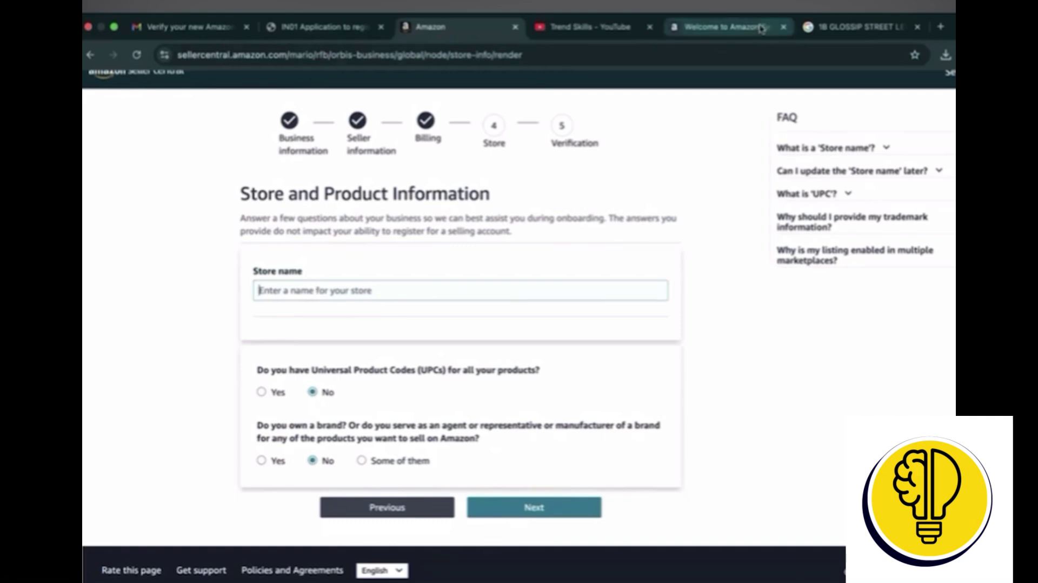
# Search Google for 'UAE BEST STORES NAMES' and copy LetsTango from the results.
pyautogui.click(888, 27)
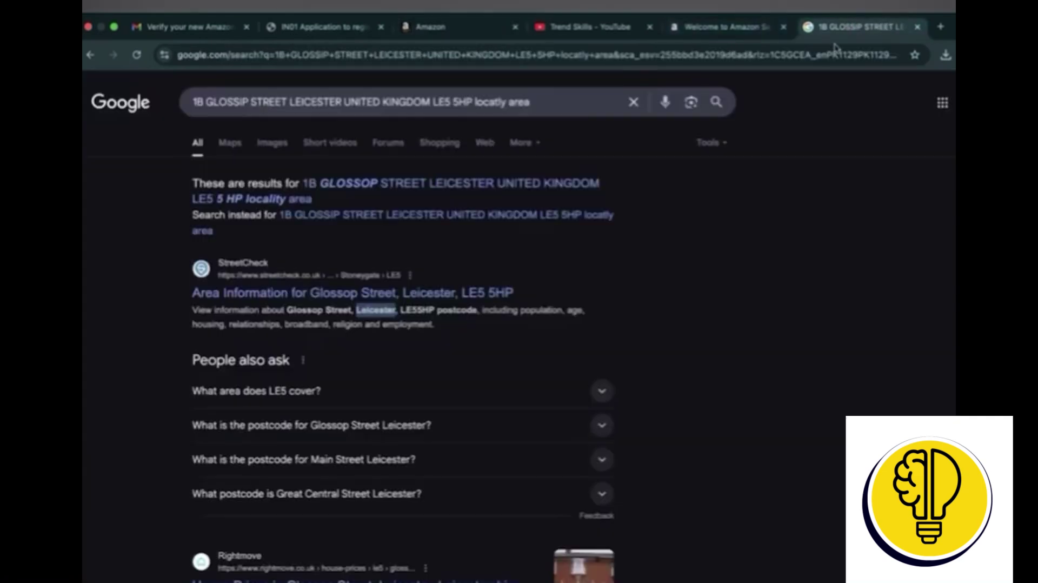
pyautogui.tripleClick(466, 105)
pyautogui.write('UAE ')
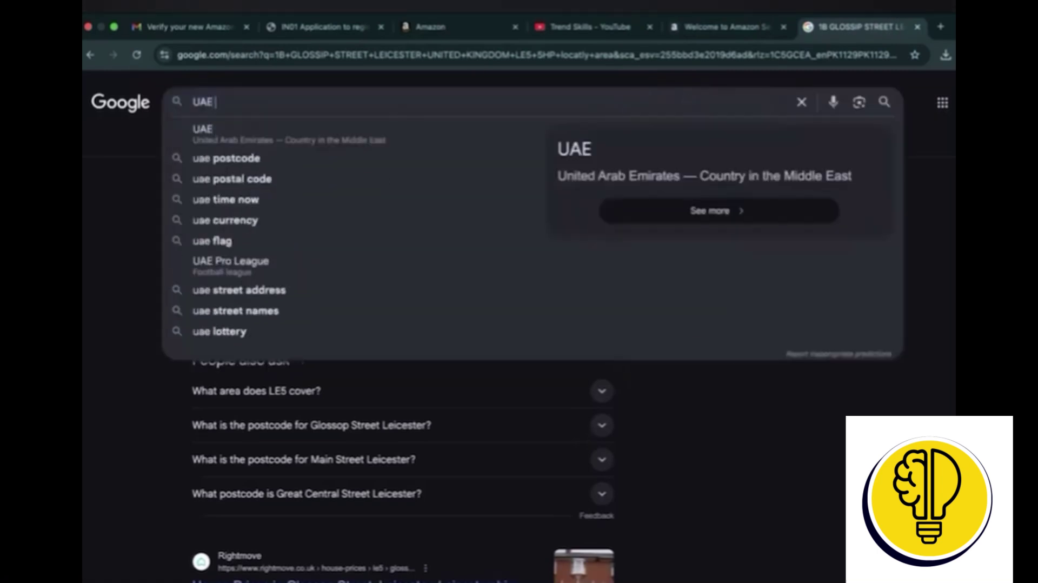
pyautogui.write('BEST S')
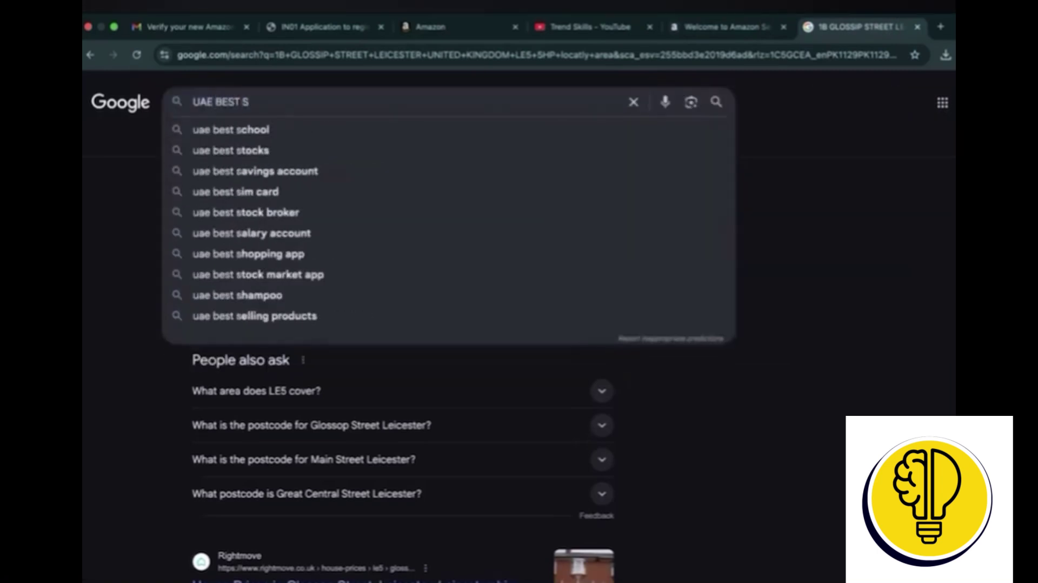
pyautogui.write('TORES NAMES')
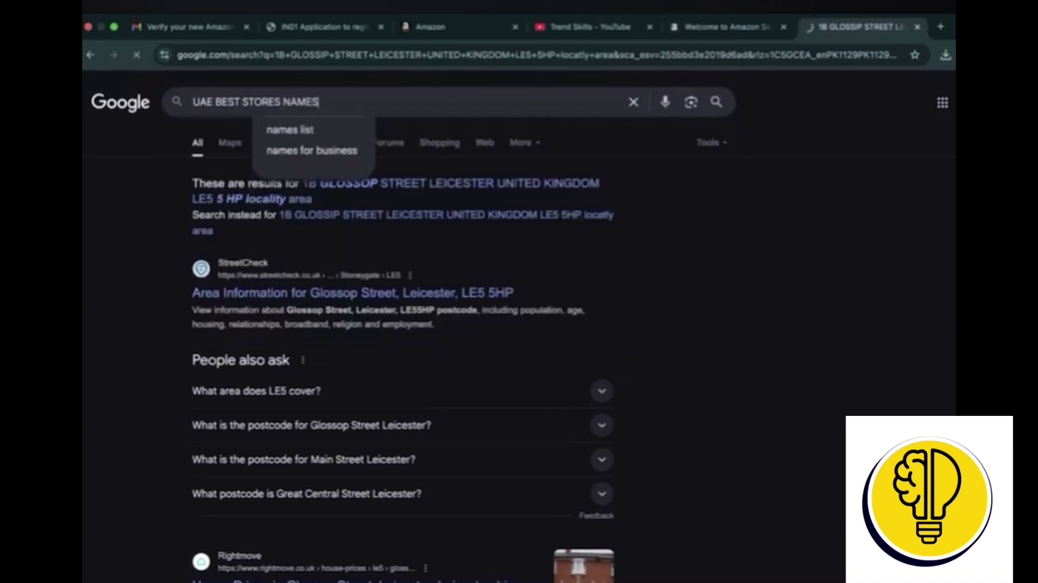
pyautogui.press('Return')
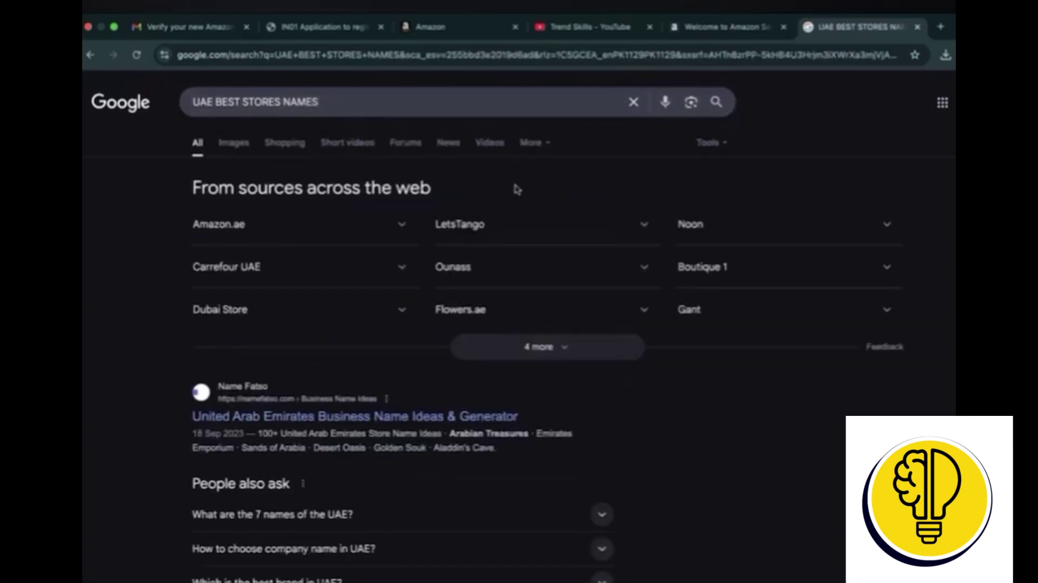
pyautogui.moveTo(506, 225); pyautogui.dragTo(427, 226)
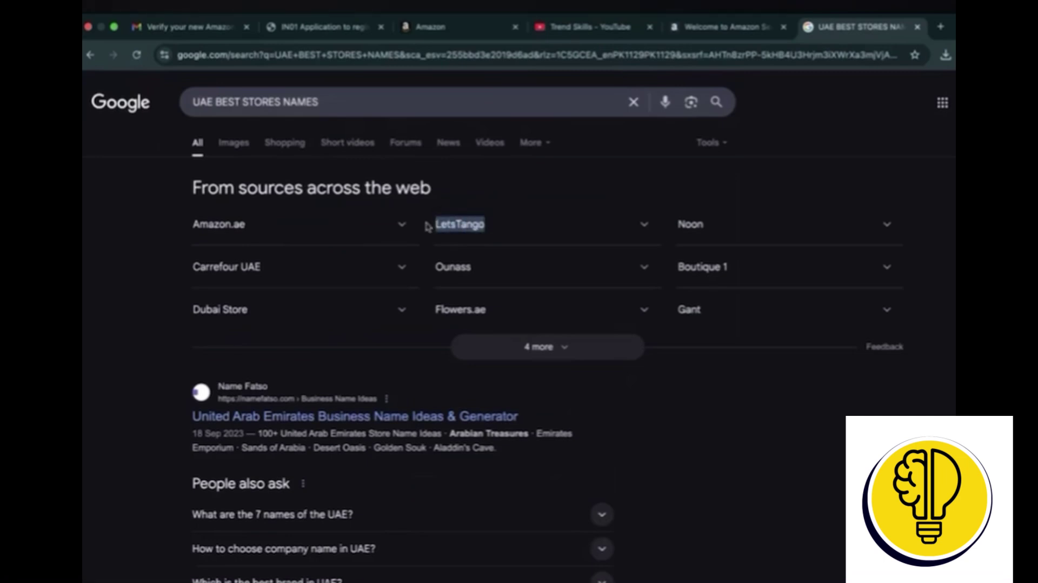
pyautogui.press('super+c')
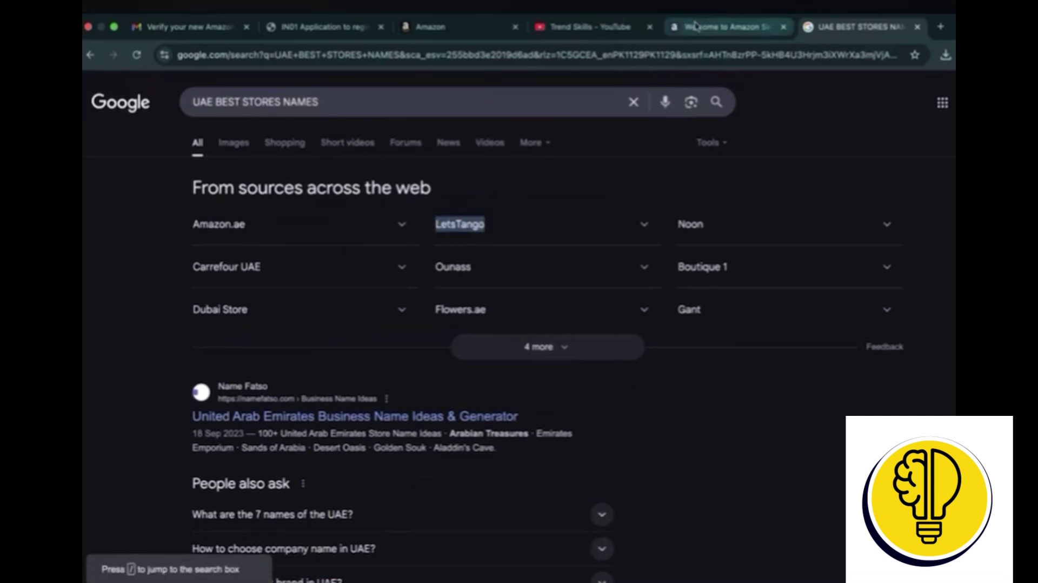
# Return to the Store name field and try entries, leaving it blank again.
pyautogui.click(696, 26)
pyautogui.click(428, 21)
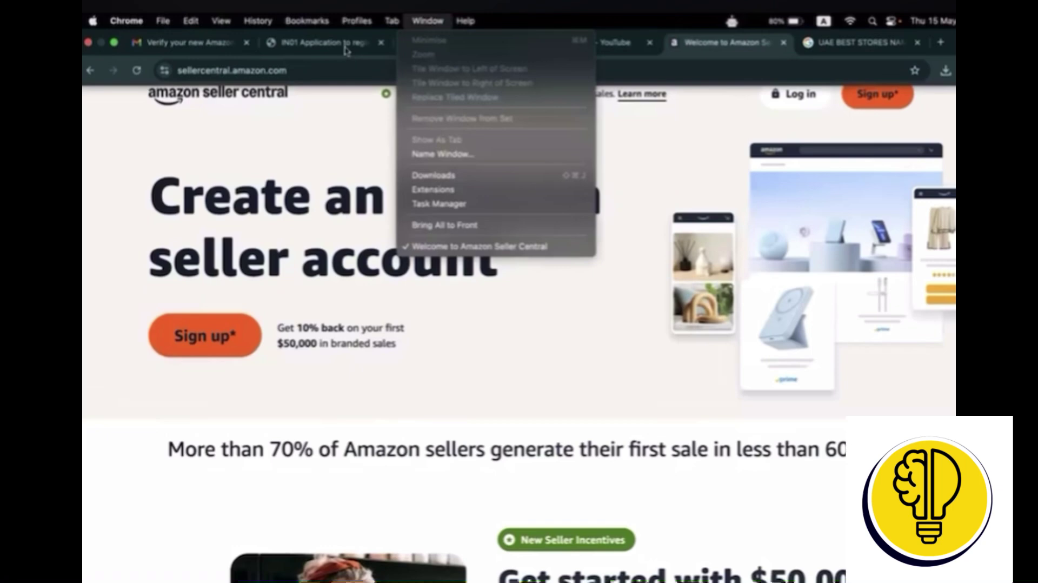
pyautogui.click(427, 42)
pyautogui.click(427, 42)
pyautogui.write('V')
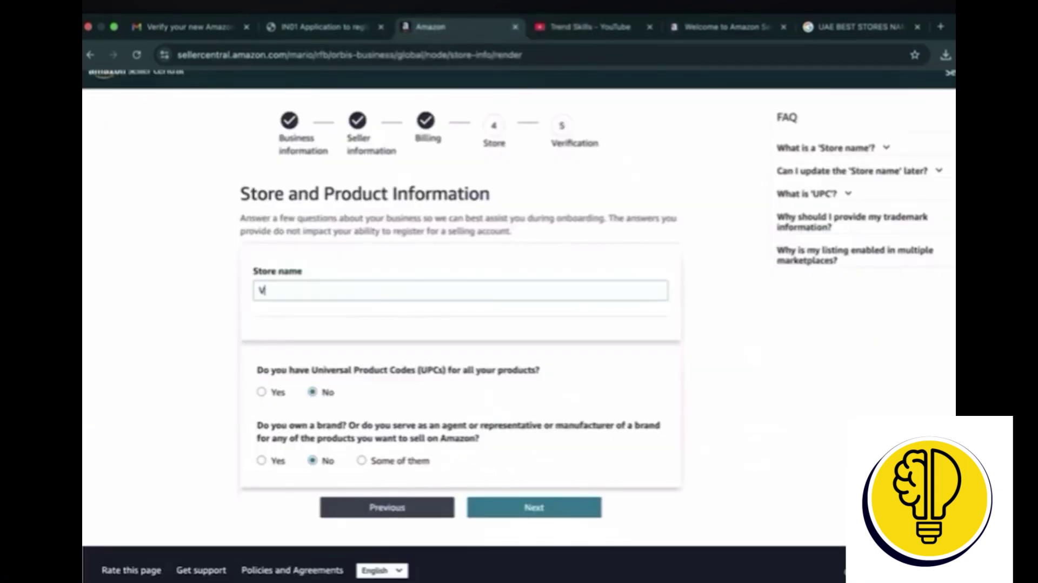
pyautogui.press('BackSpace')
pyautogui.write('Aurangzaib')
pyautogui.press('BackSpace')
pyautogui.press('BackSpace')
pyautogui.press('BackSpace')
pyautogui.press('BackSpace')
pyautogui.press('BackSpace')
pyautogui.press('BackSpace')
pyautogui.press('BackSpace')
pyautogui.press('BackSpace')
pyautogui.press('BackSpace')
pyautogui.press('BackSpace')
# Copy LetsTango again from the UAE store-name results.
pyautogui.click(858, 26)
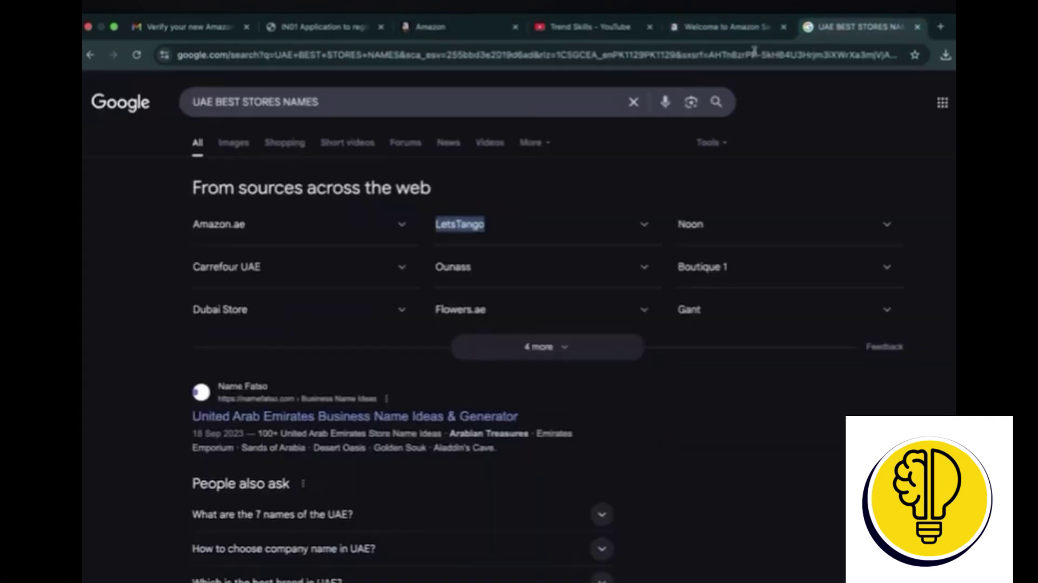
pyautogui.rightClick(476, 223)
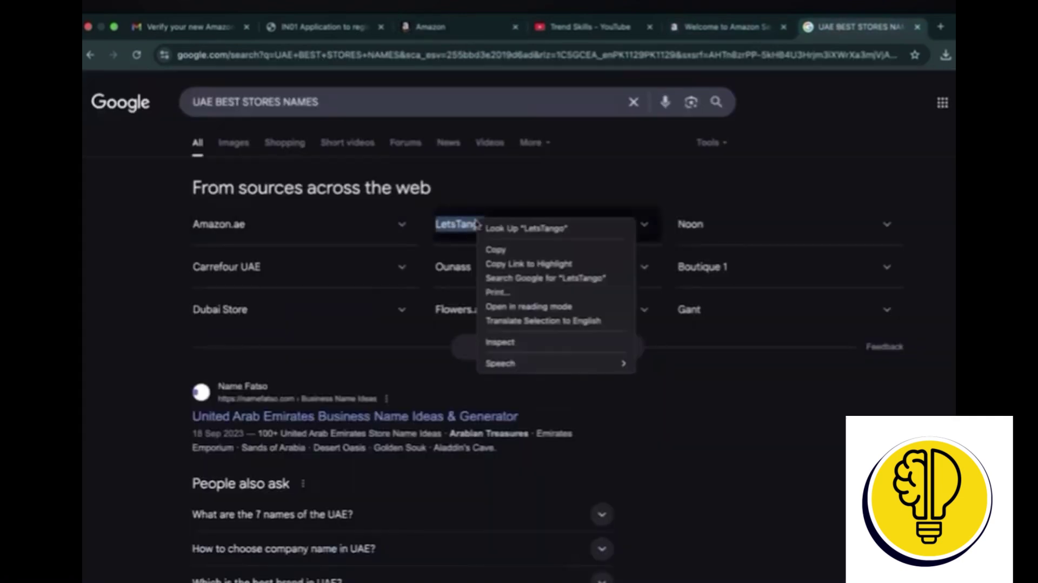
pyautogui.click(495, 249)
# Set the store name to 'Lets Tango Mart' and continue once it shows as available.
pyautogui.click(432, 27)
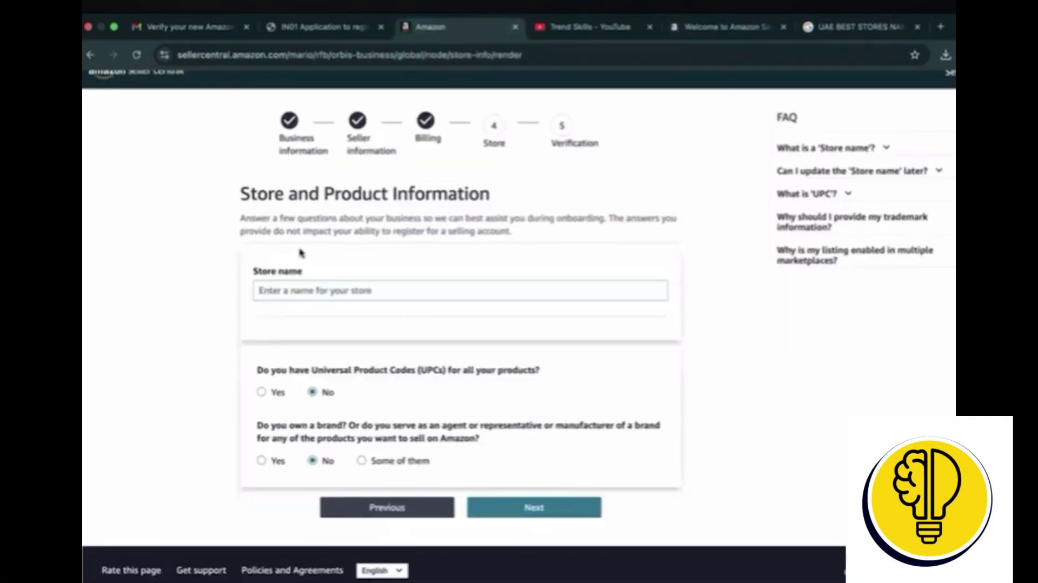
pyautogui.click(304, 281)
pyautogui.press('super+v')
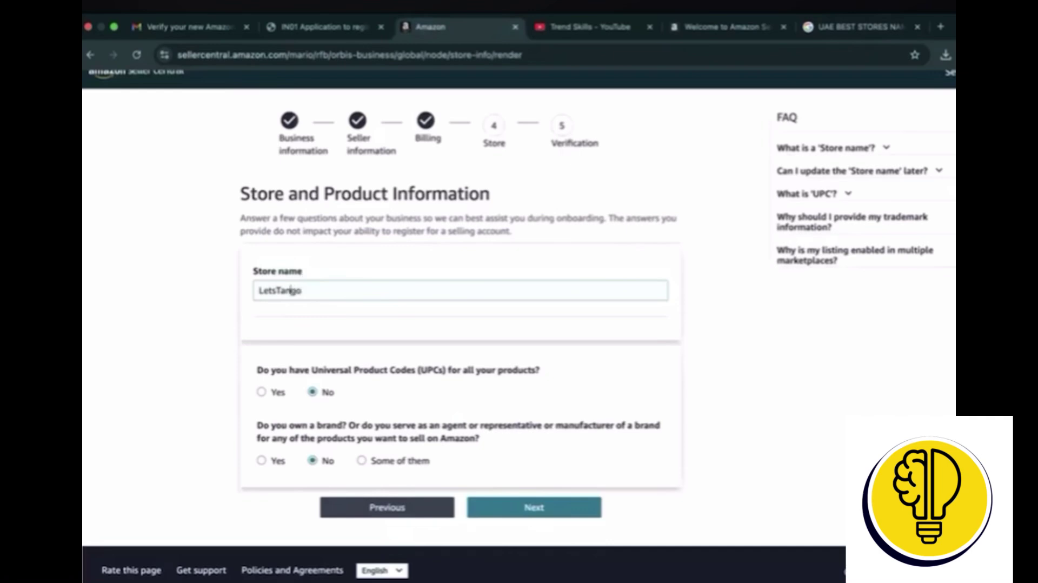
pyautogui.click(277, 291)
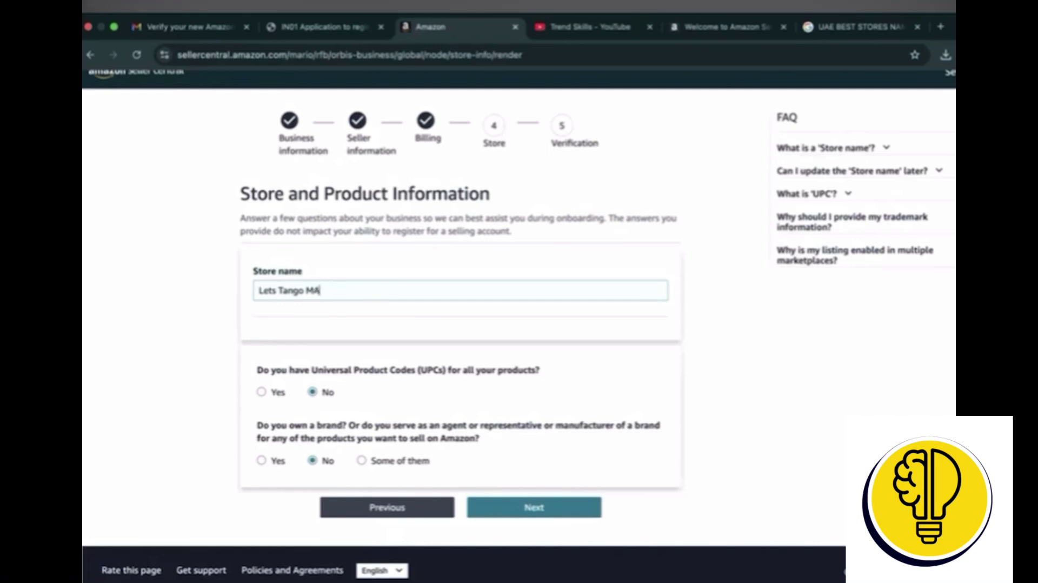
pyautogui.write('Mart')
pyautogui.click(751, 354)
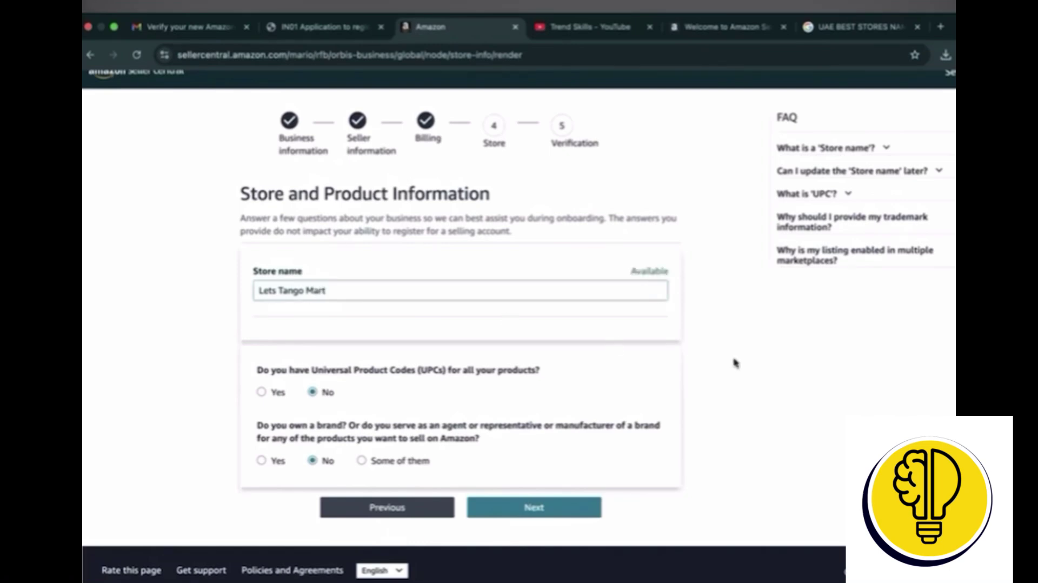
pyautogui.click(523, 513)
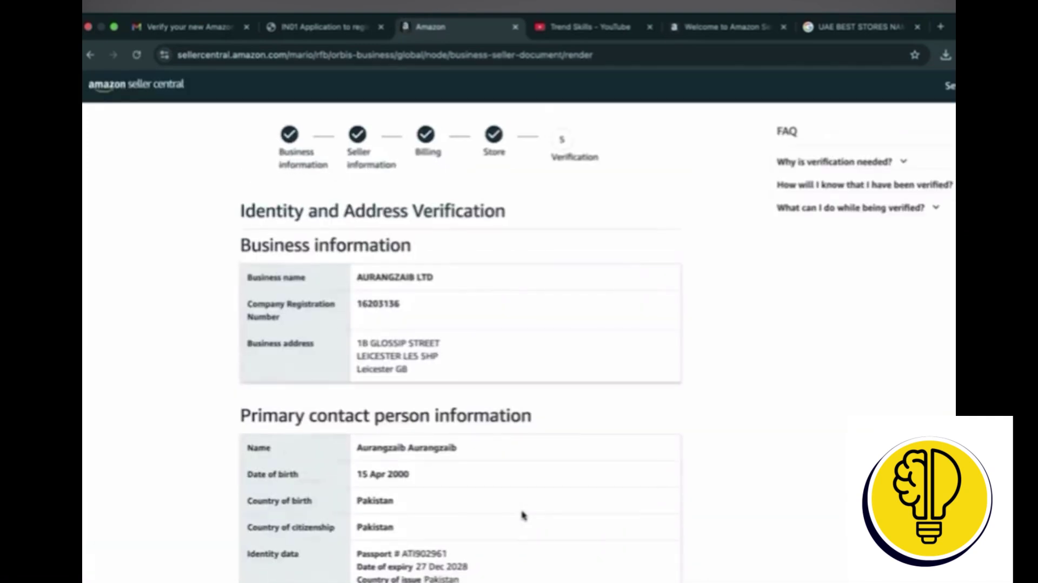
# Start the passport upload, accepting the instructions and confirming the details match the passport.
pyautogui.scroll(-10, 522, 515)
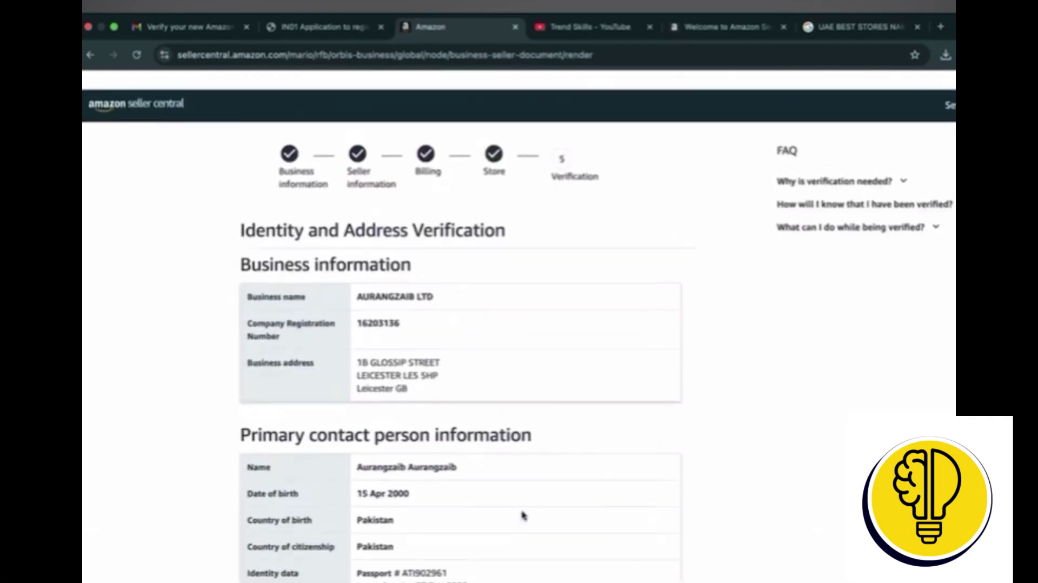
pyautogui.scroll(-5, 522, 515)
pyautogui.scroll(-10, 523, 516)
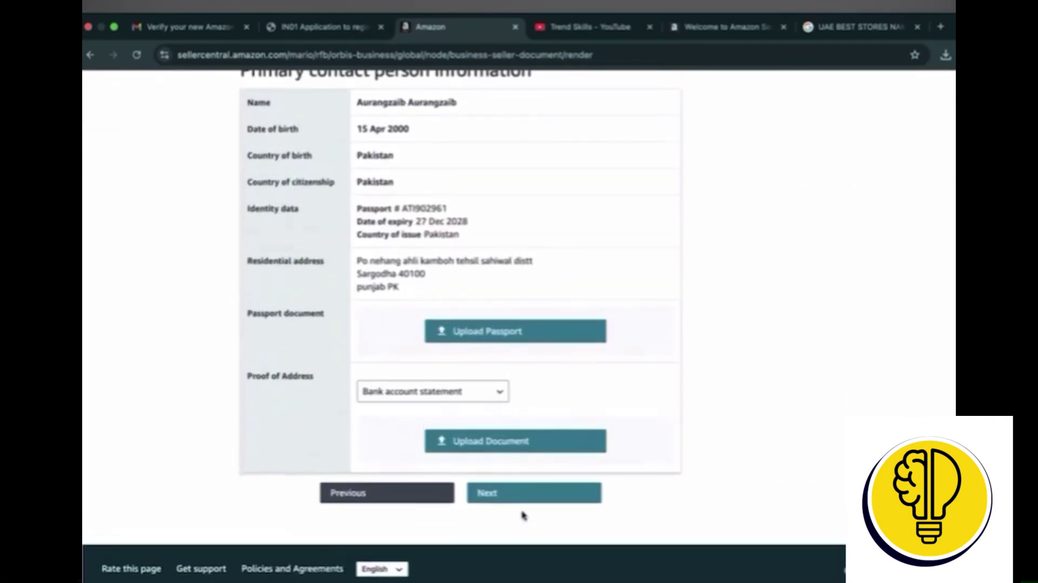
pyautogui.scroll(-10, 523, 515)
pyautogui.scroll(-10, 522, 515)
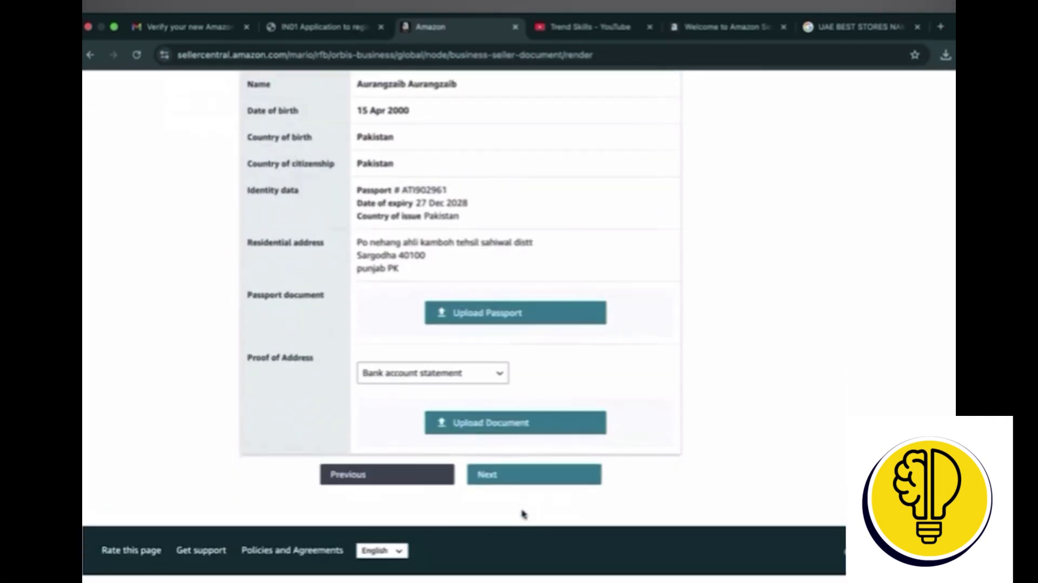
pyautogui.click(518, 340)
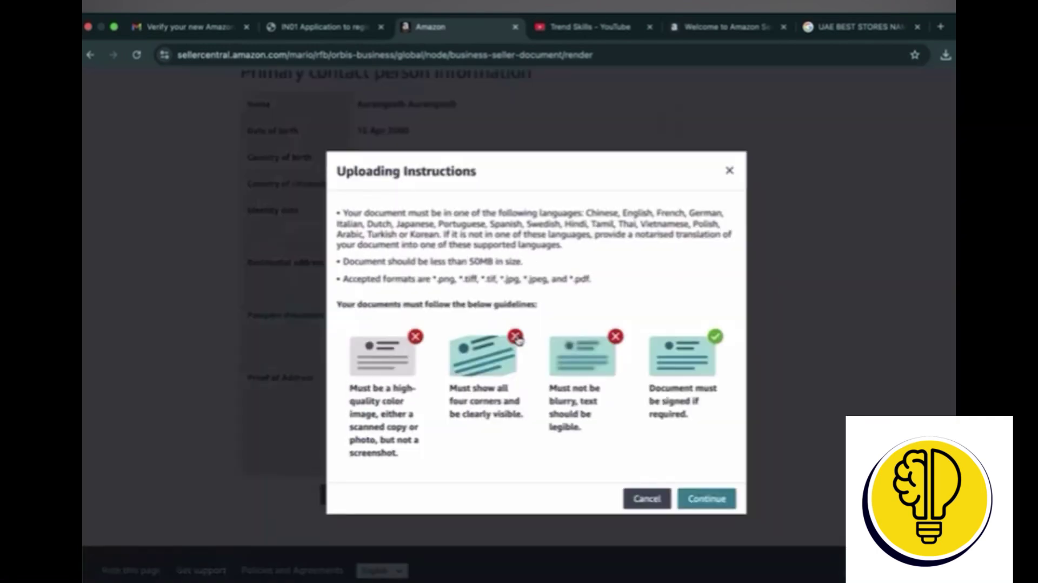
pyautogui.click(703, 500)
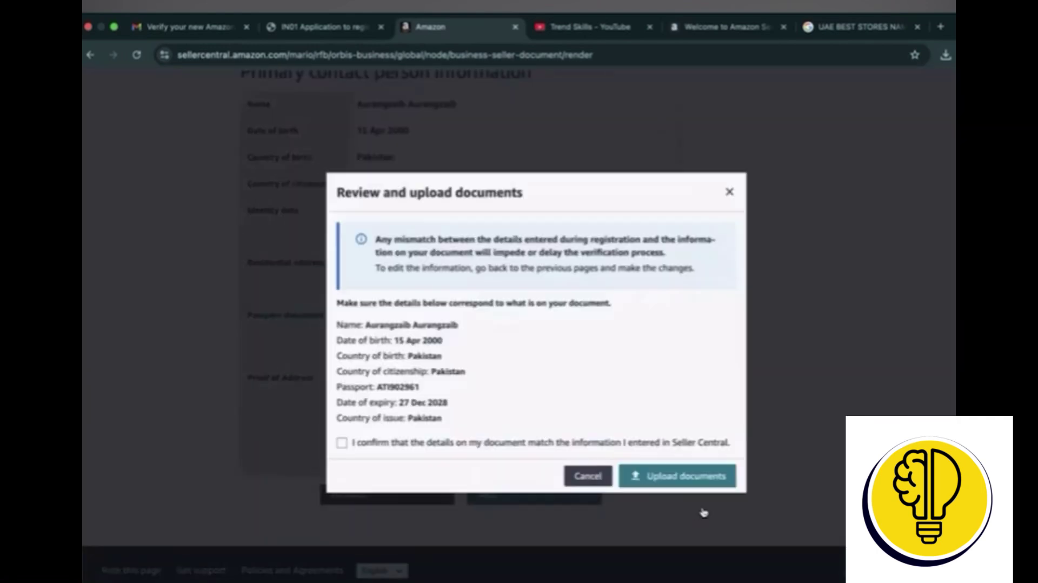
pyautogui.click(396, 446)
# Choose PASSPORT.pdf from the personal documents folder as the passport file.
pyautogui.click(667, 475)
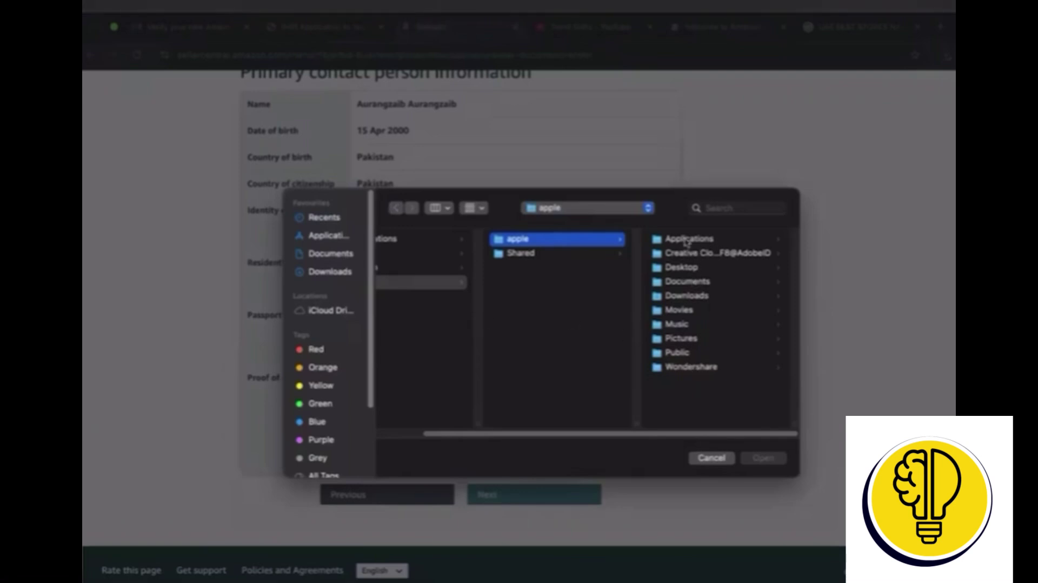
pyautogui.click(607, 211)
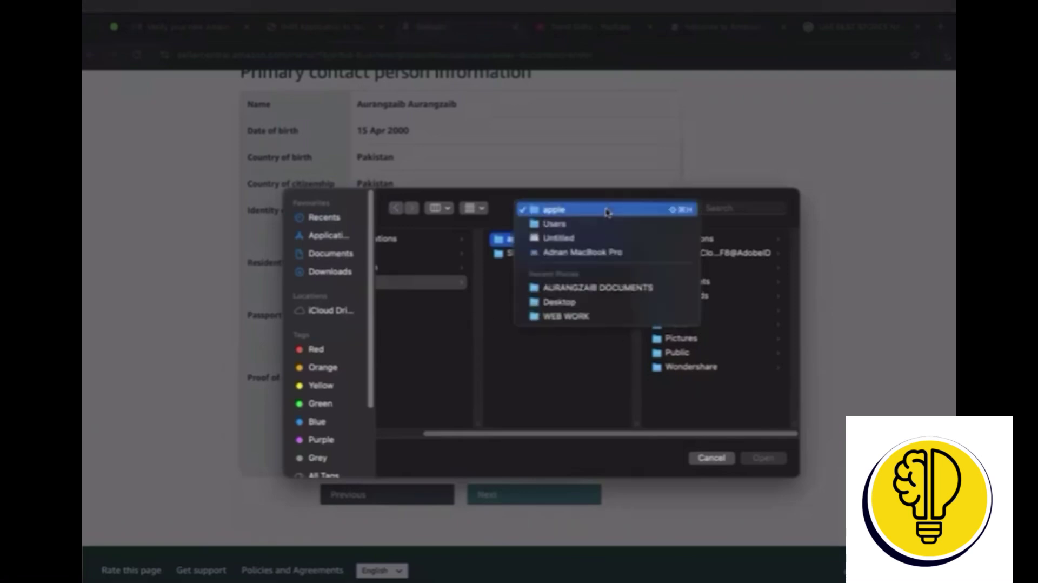
pyautogui.click(599, 289)
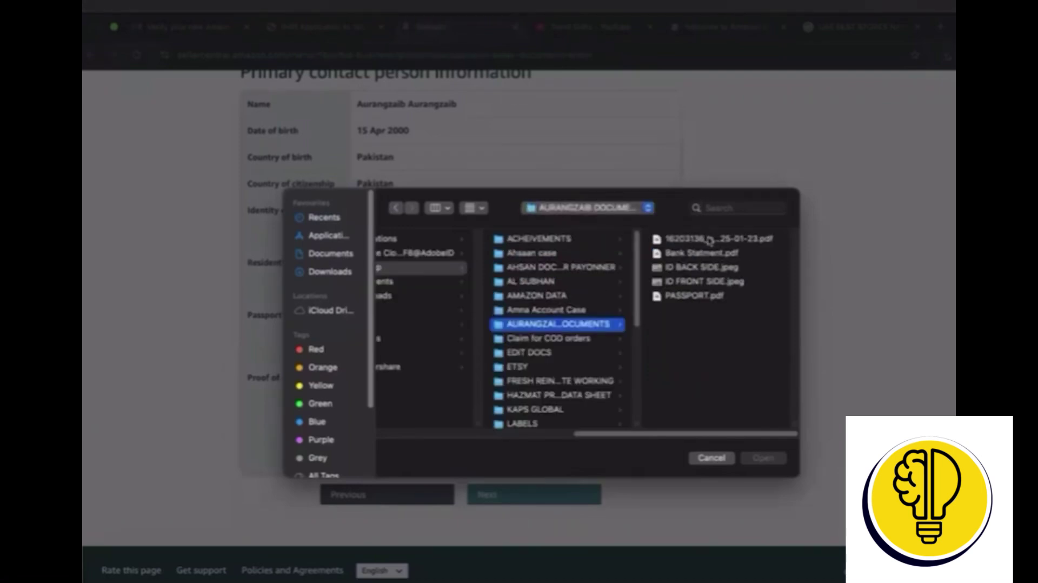
pyautogui.click(690, 295)
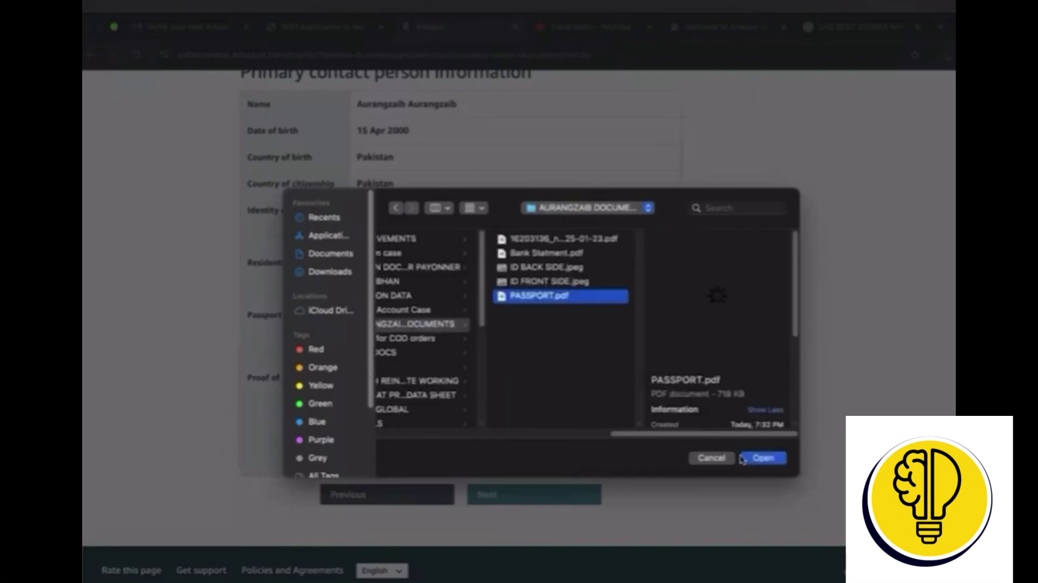
pyautogui.click(763, 459)
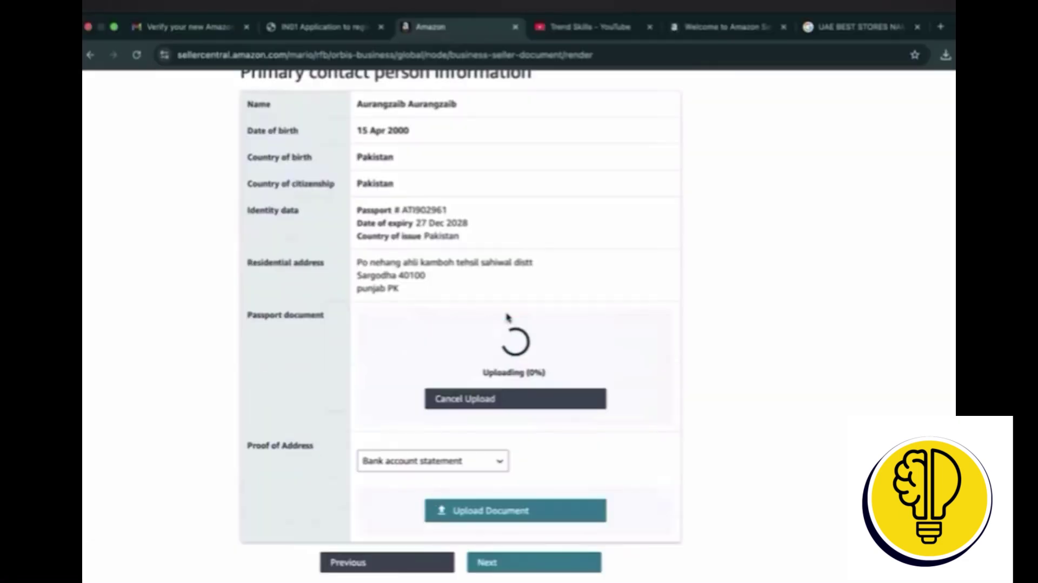
pyautogui.scroll(-2, 508, 309)
# Upload Bank Statment.pdf as the bank account statement proof of address.
pyautogui.click(485, 445)
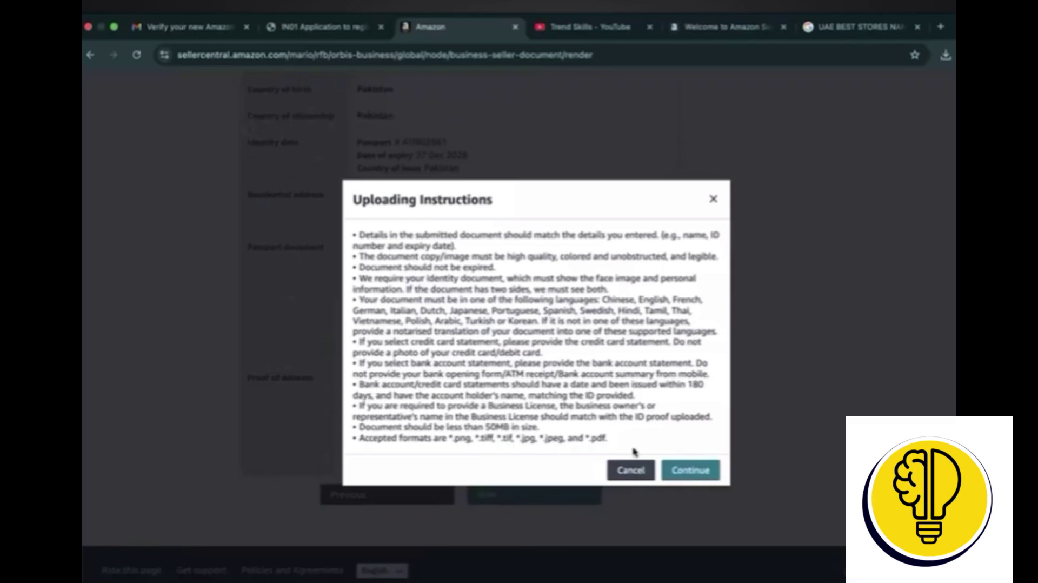
pyautogui.click(682, 471)
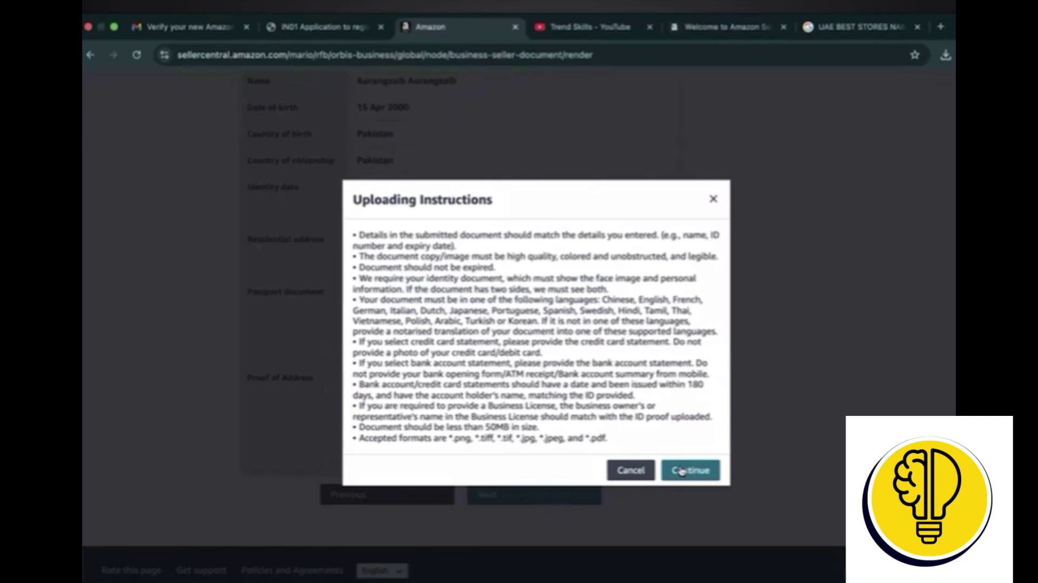
pyautogui.click(682, 471)
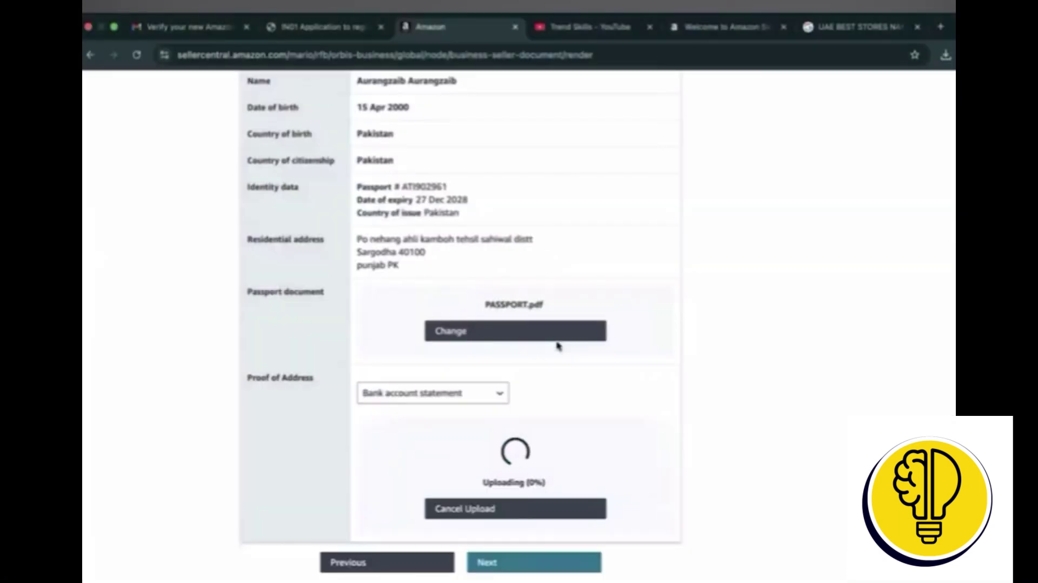
pyautogui.scroll(-3, 556, 345)
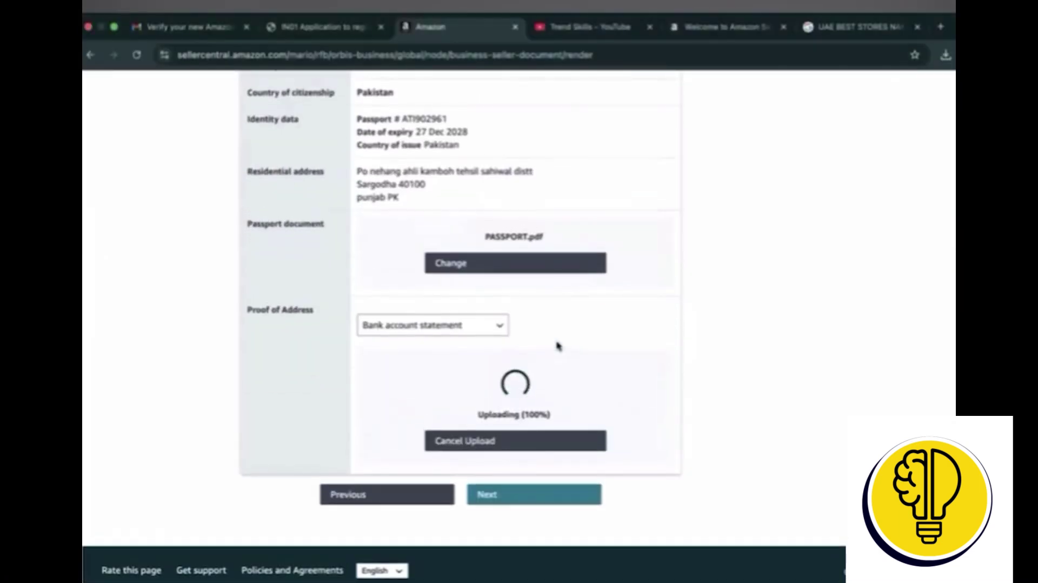
pyautogui.scroll(4, 557, 346)
pyautogui.scroll(-4, 557, 346)
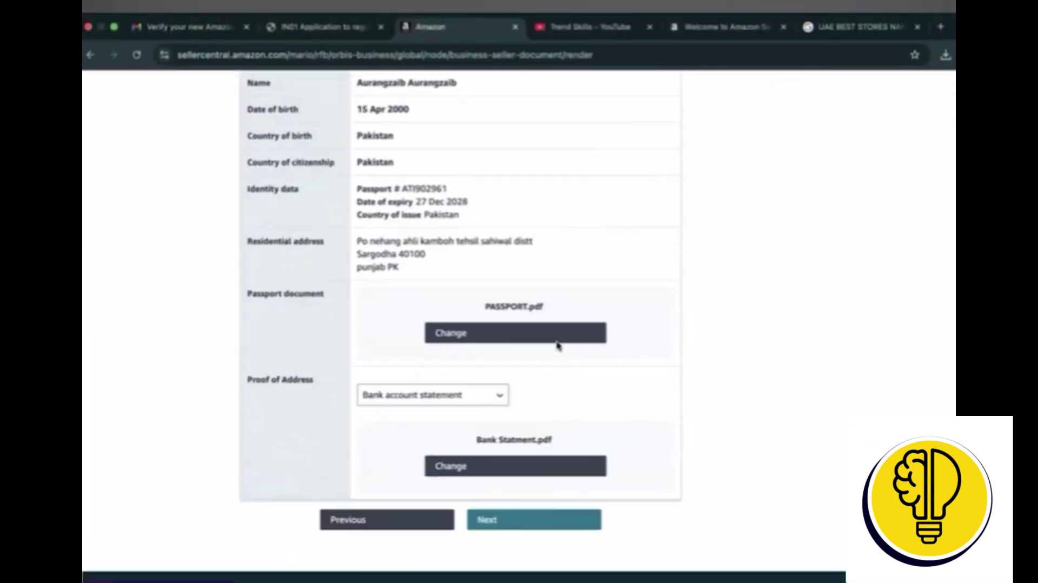
# Submit the uploaded documents and pick 'Record a video of your face' for identity verification.
pyautogui.click(515, 502)
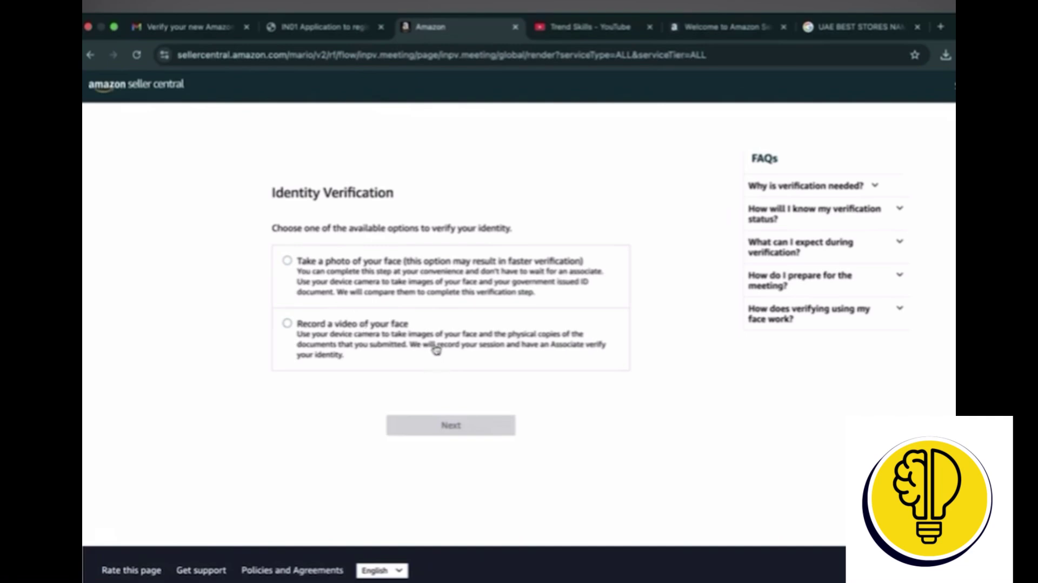
pyautogui.click(436, 350)
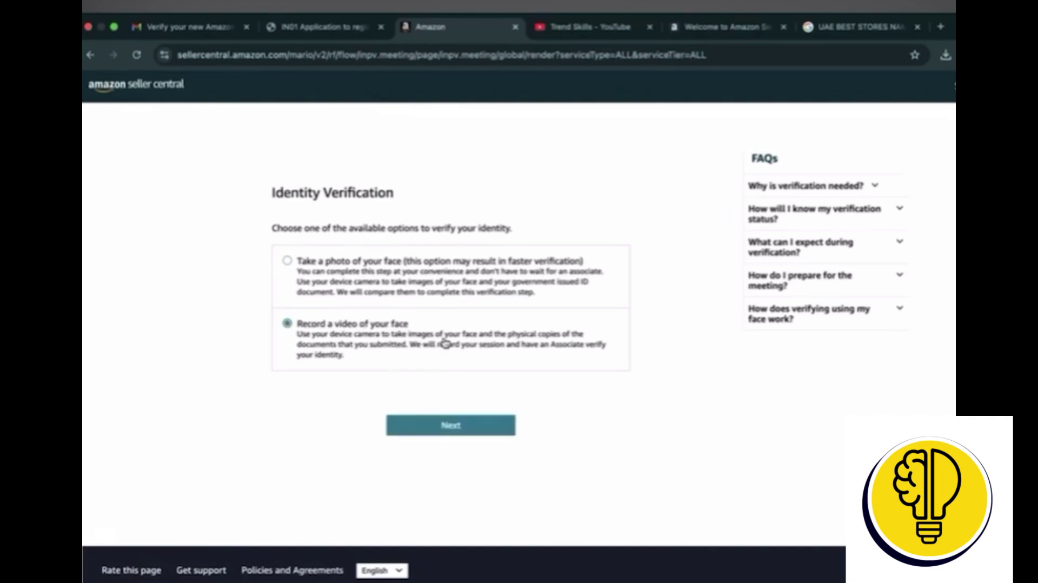